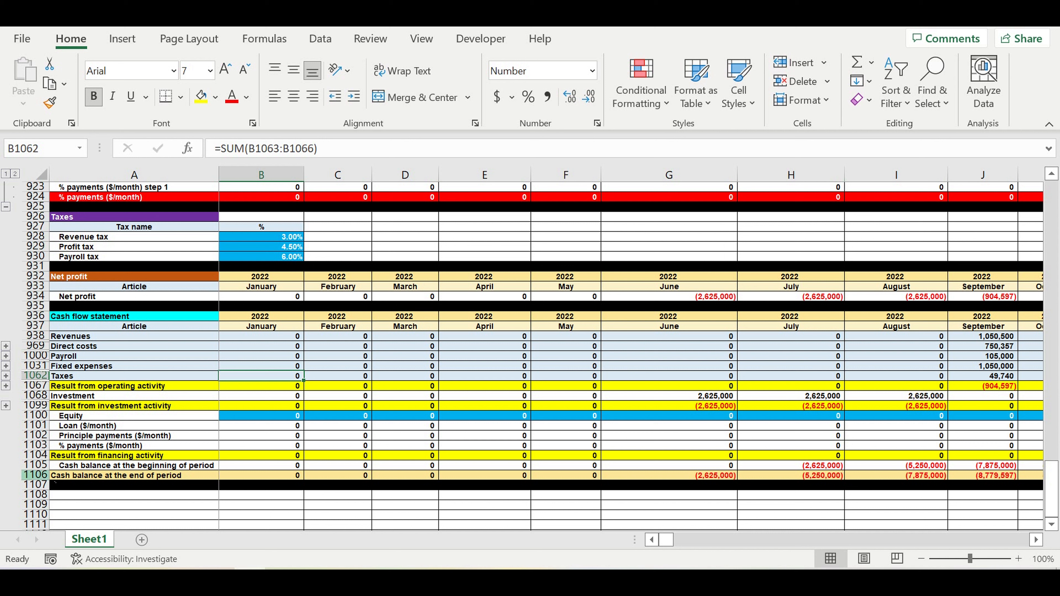
Examine the cash balance at the end of period from June 2022 onward and the Equity row in the cash flow statement.
click(35, 475)
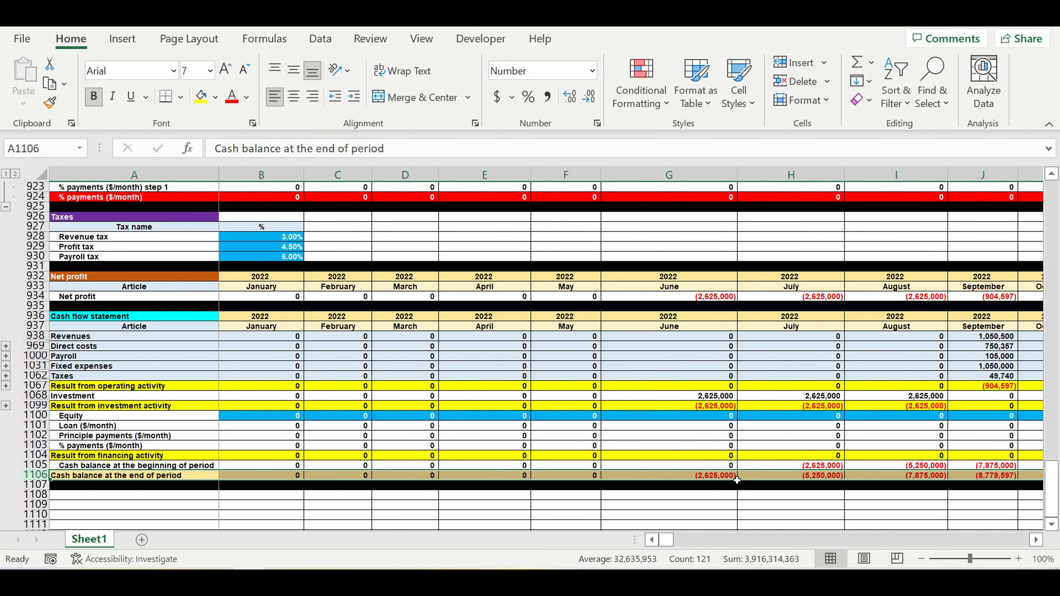
drag(734, 480, 601, 479)
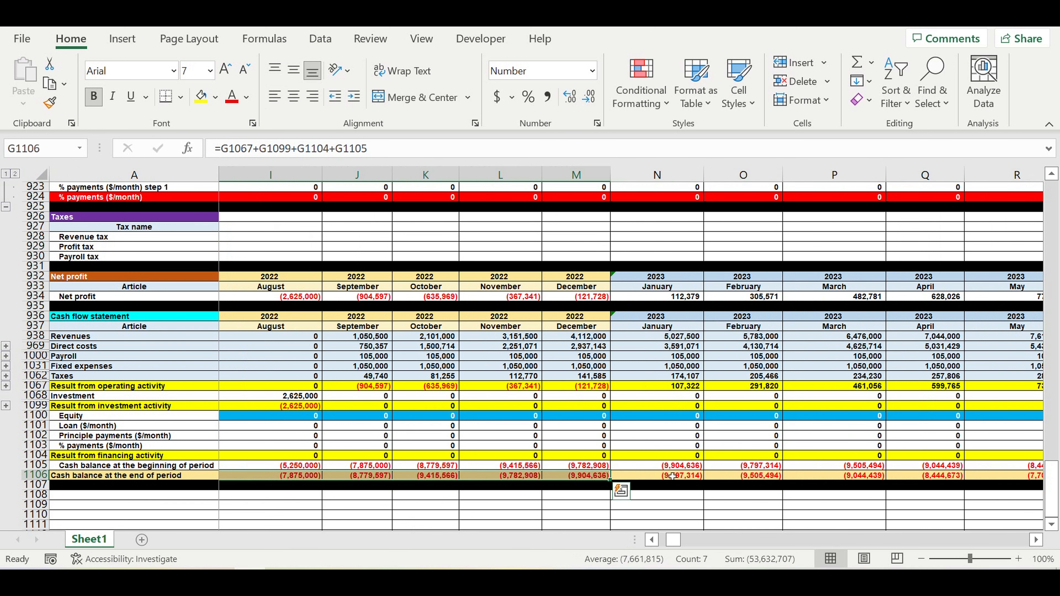
drag(673, 541, 667, 541)
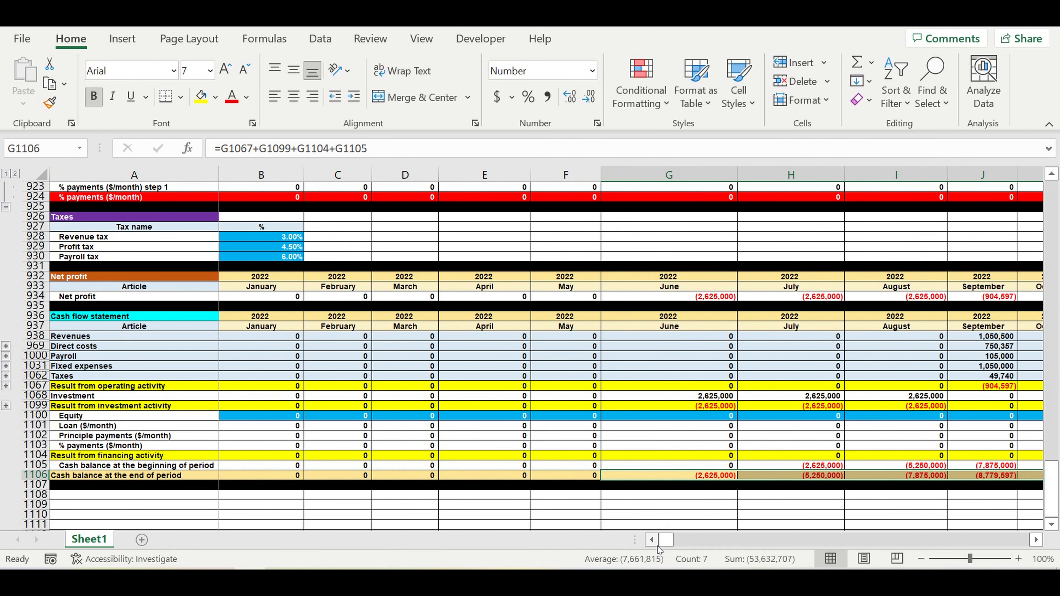
click(711, 516)
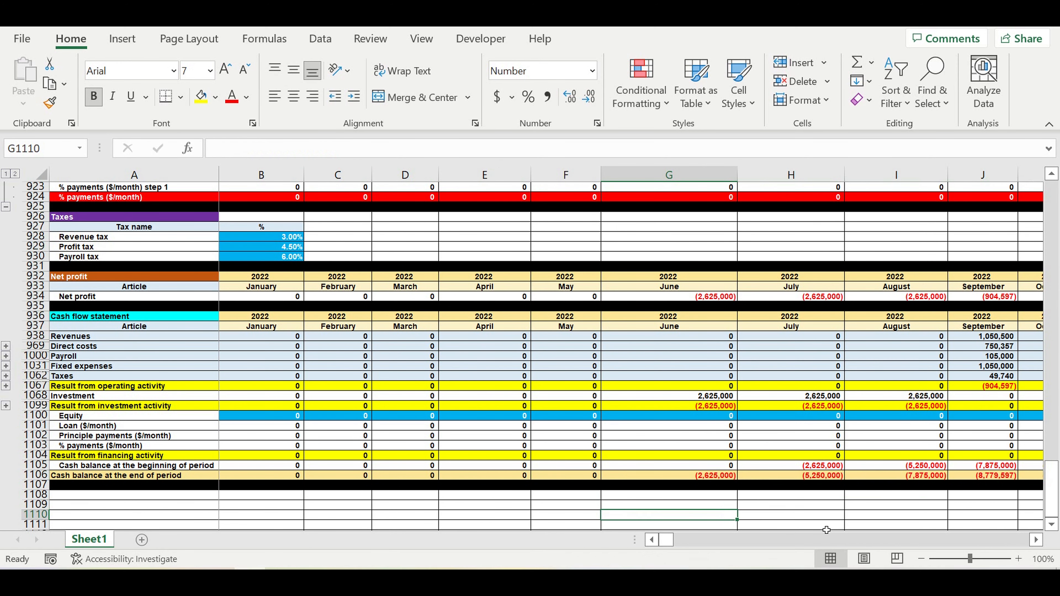
click(1036, 541)
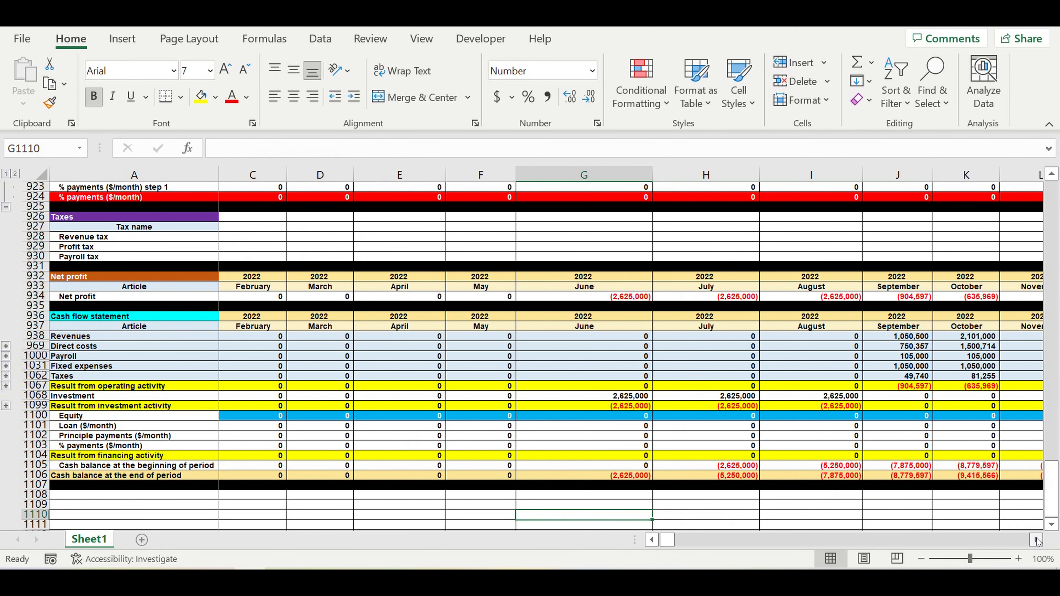
click(1037, 540)
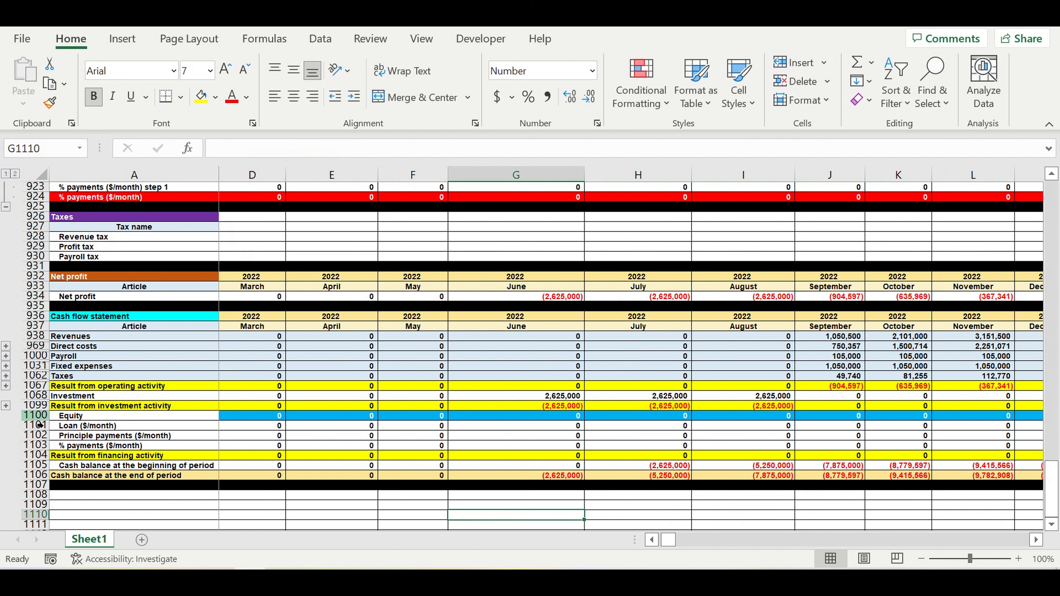
click(35, 416)
click(89, 419)
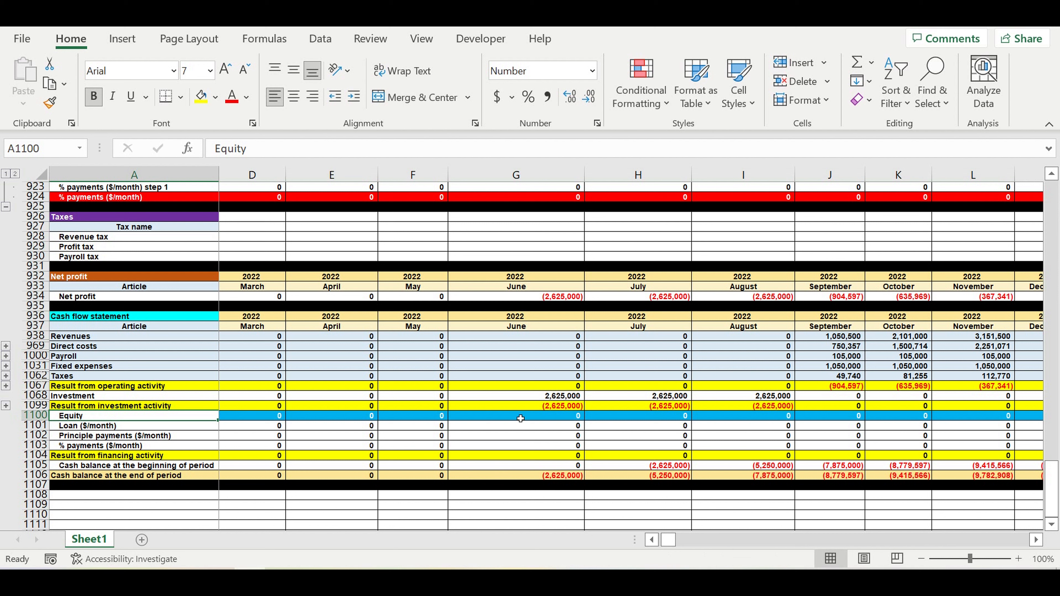
Set the June 2022 Equity to 2,625,000 and check that month's cash balance at the end of period.
click(553, 476)
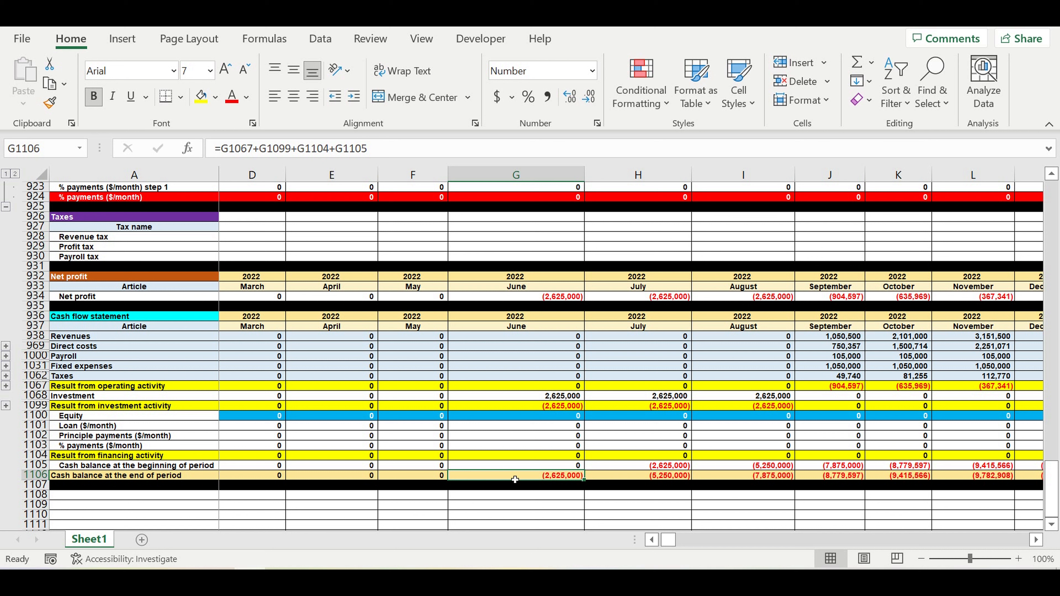
click(546, 416)
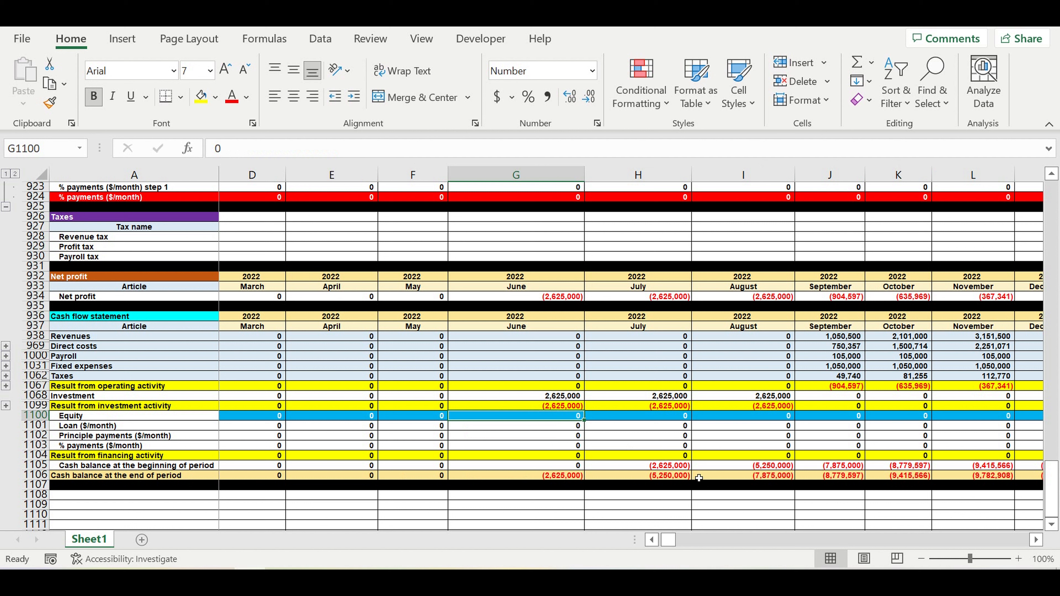
text(2)
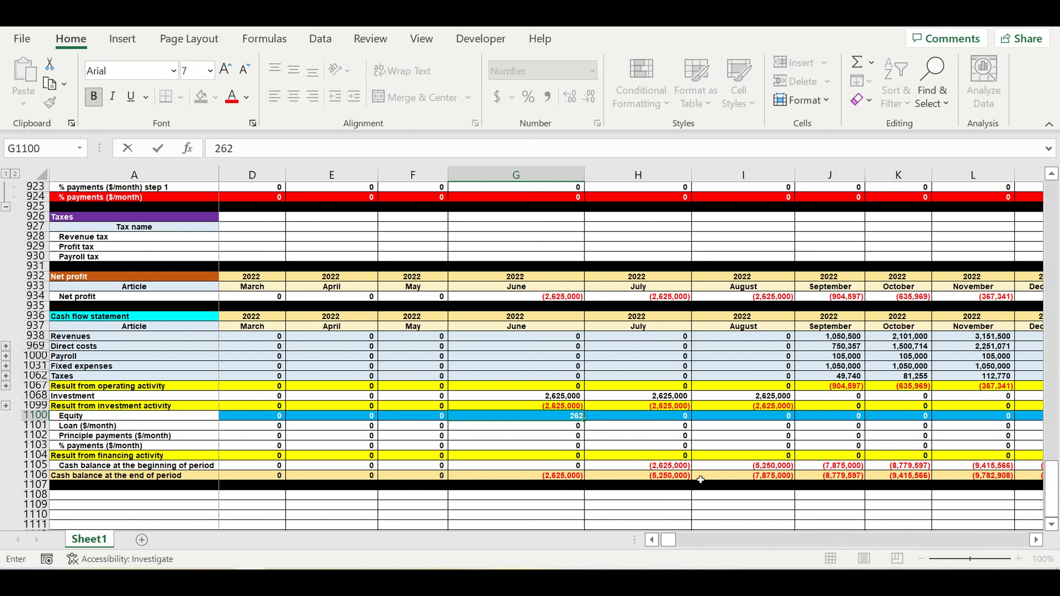
text(,625,000)
key(Return)
click(643, 456)
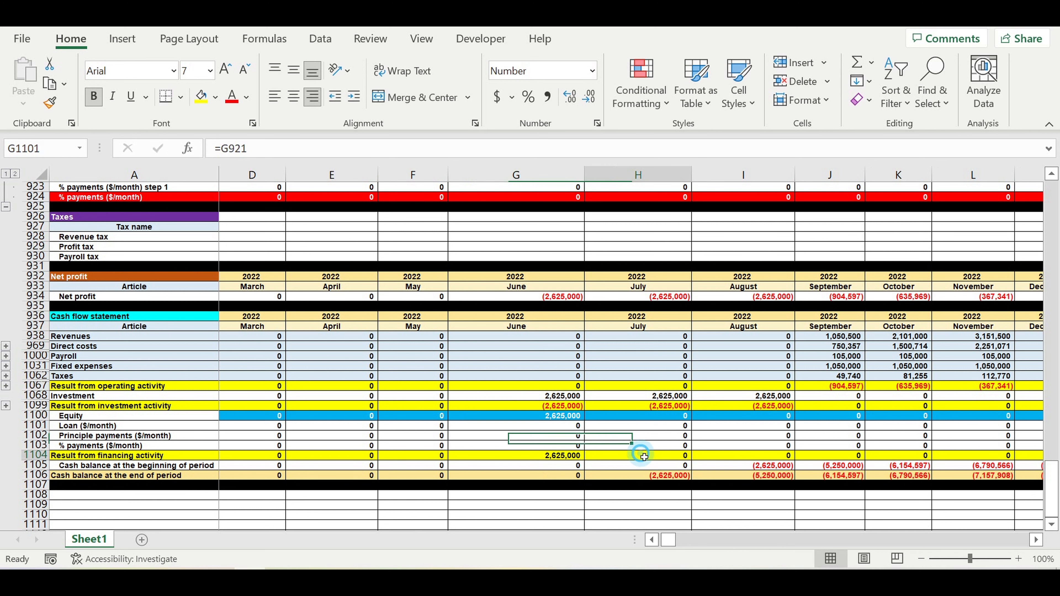
click(567, 479)
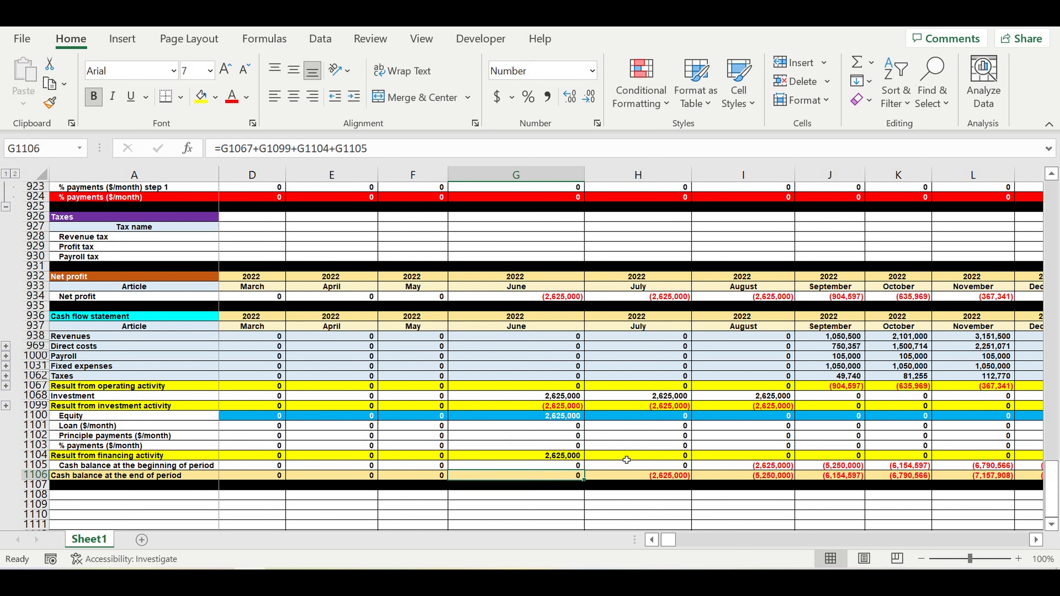
Copy the June 2022 Equity value of 2,625,000 across to July and August 2022.
click(662, 420)
click(561, 417)
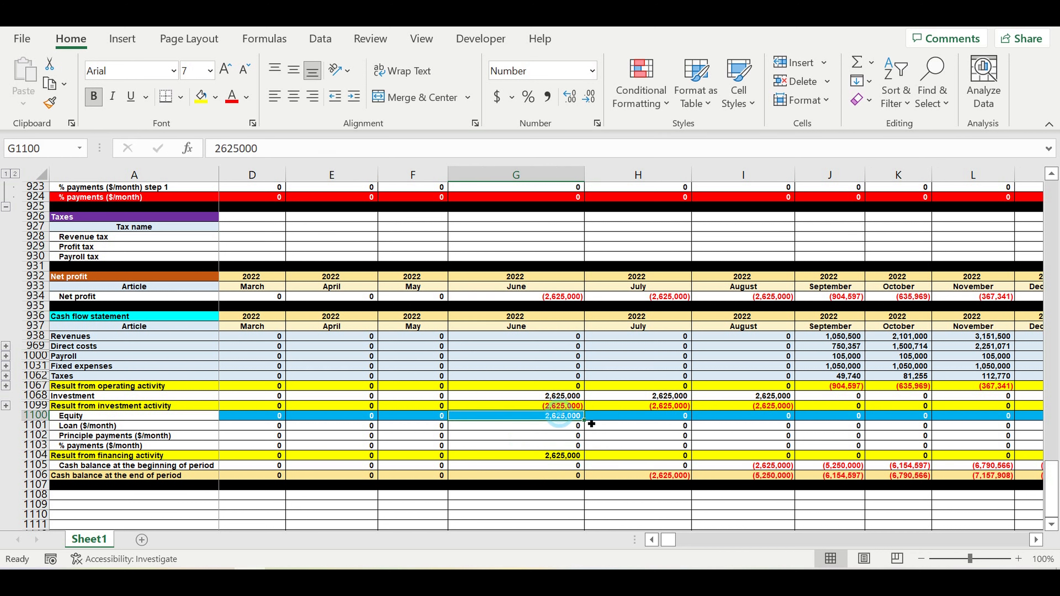
drag(584, 420, 689, 426)
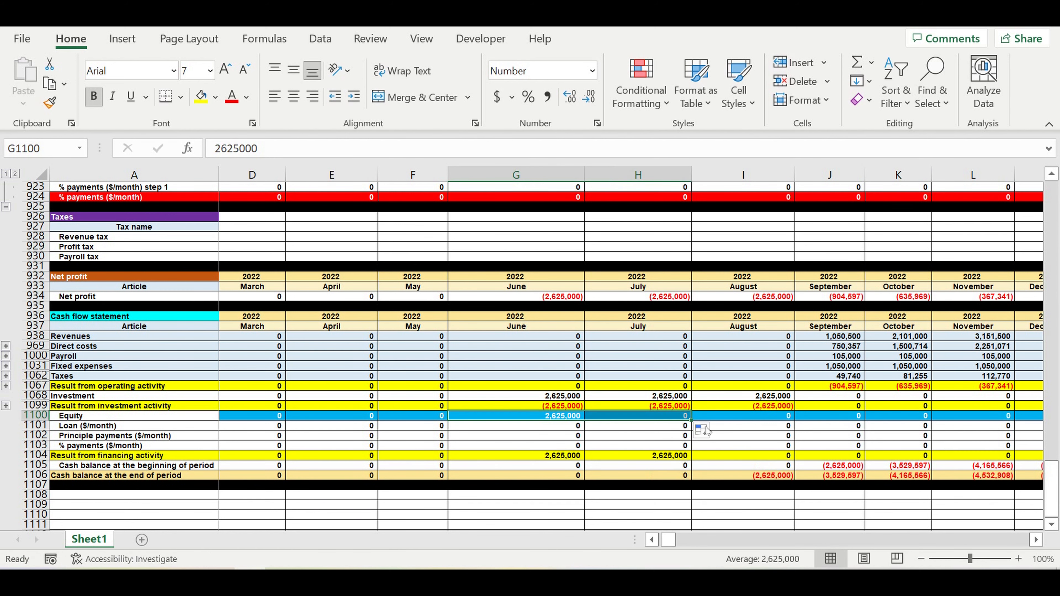
click(739, 436)
click(780, 479)
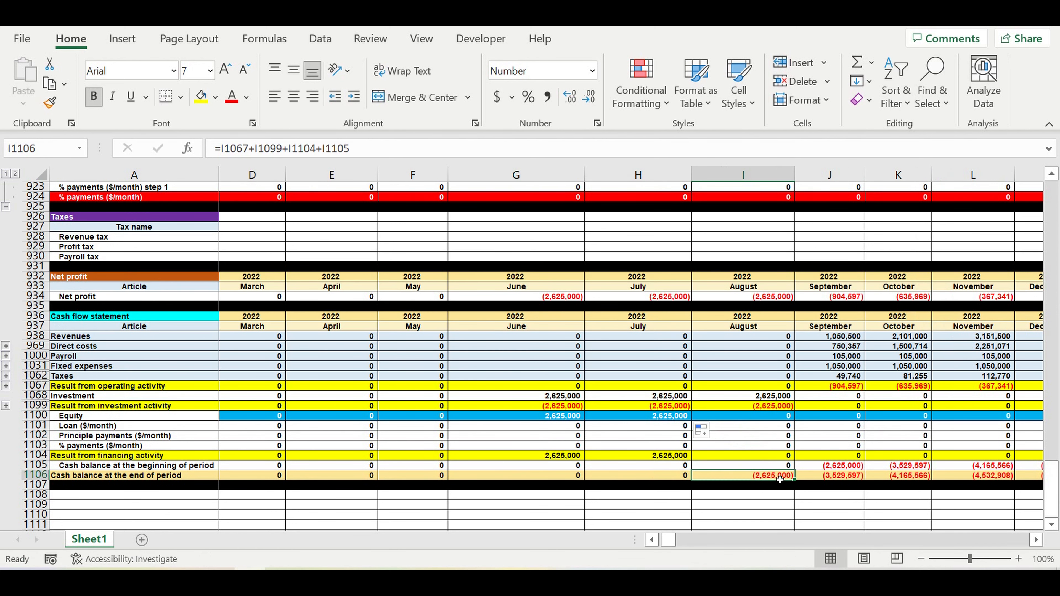
click(763, 417)
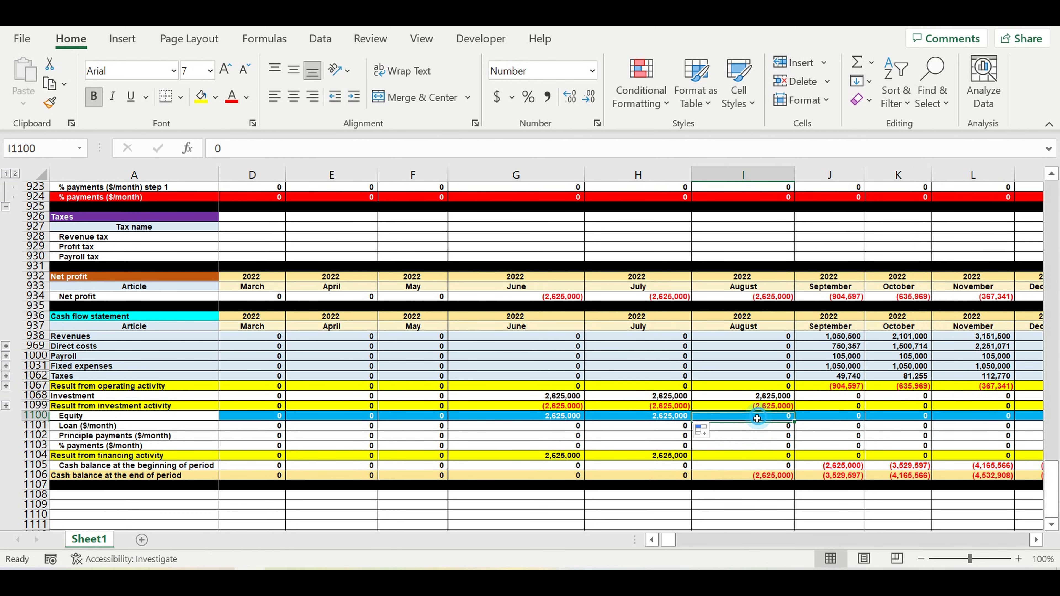
click(672, 418)
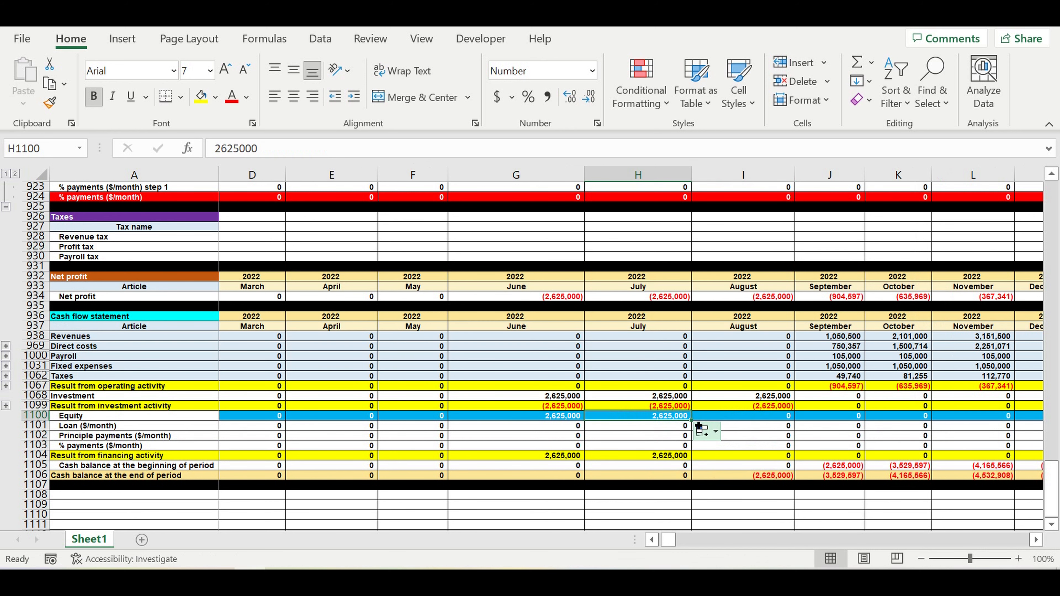
drag(692, 420, 780, 420)
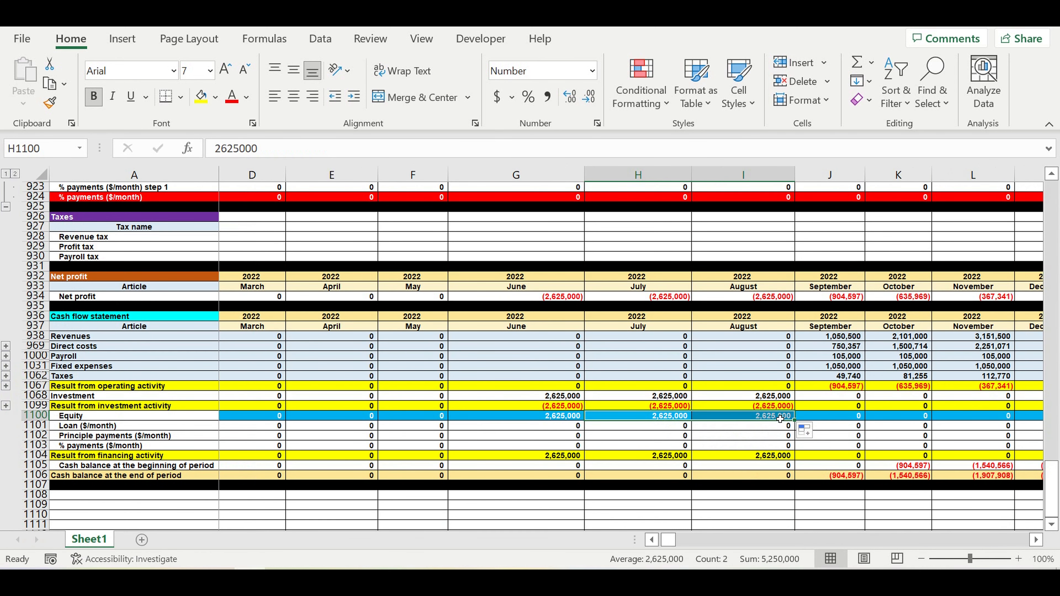
Set the September 2022 Equity in the cash flow statement to 905,000.
click(1036, 540)
click(1036, 540)
click(413, 417)
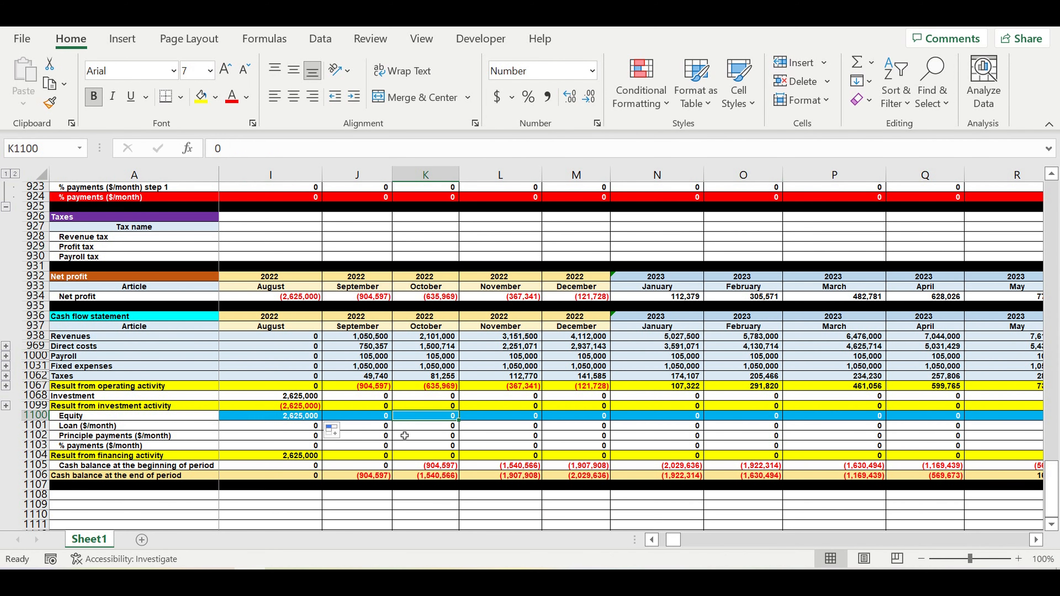
click(361, 417)
text(905000)
key(Return)
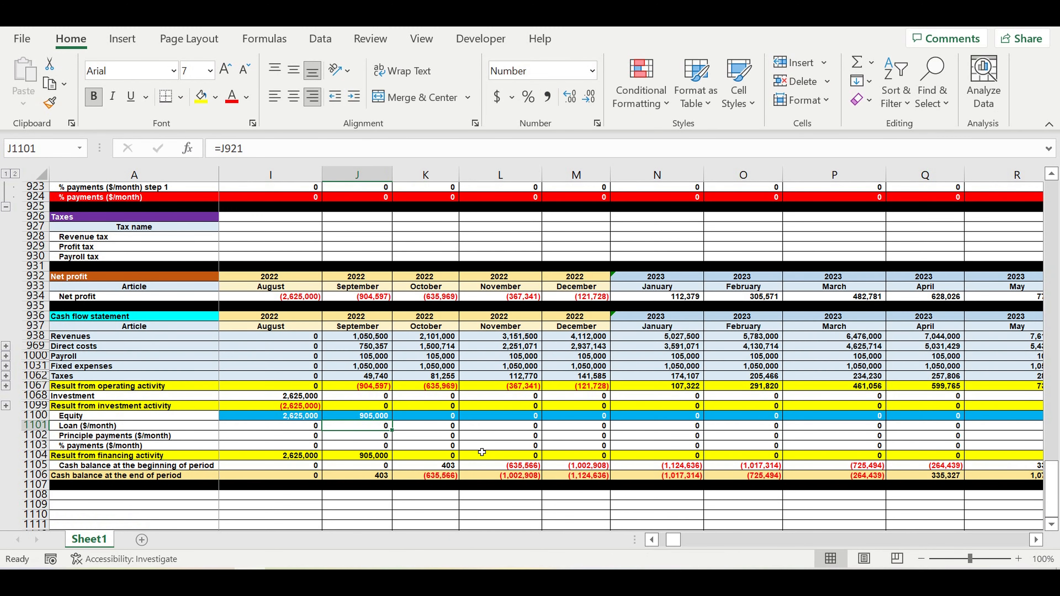
Set the Equity to 636,000 for October 2022 and 367,000 for November 2022.
click(442, 418)
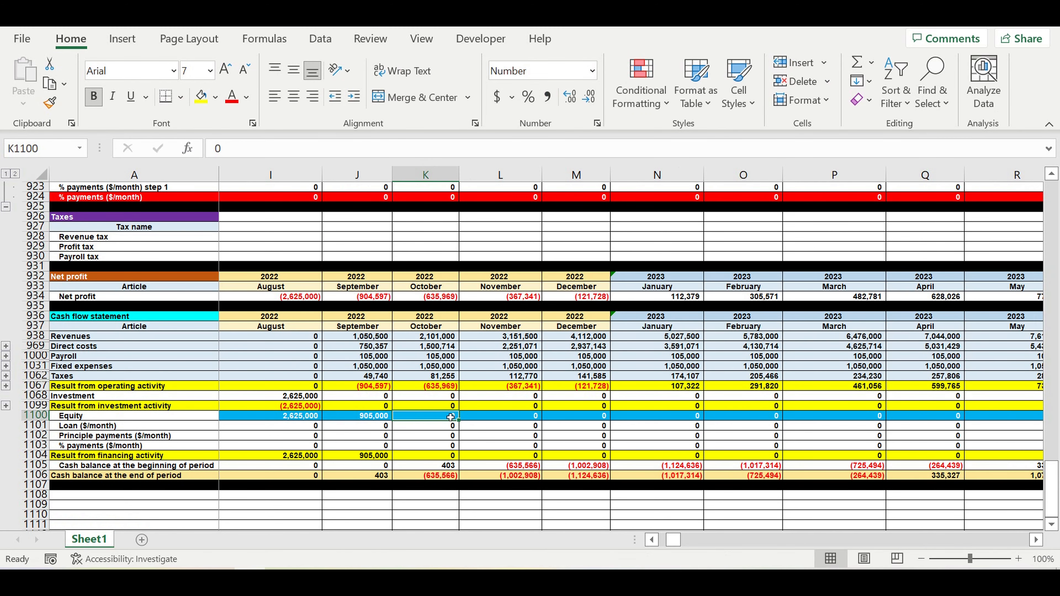
text(636000)
key(Return)
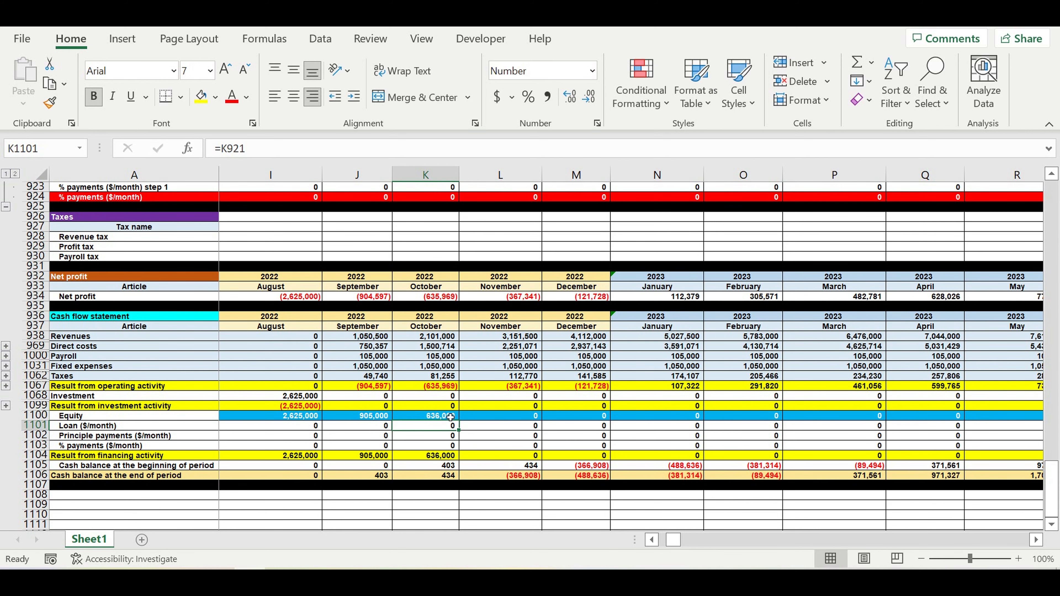
click(517, 419)
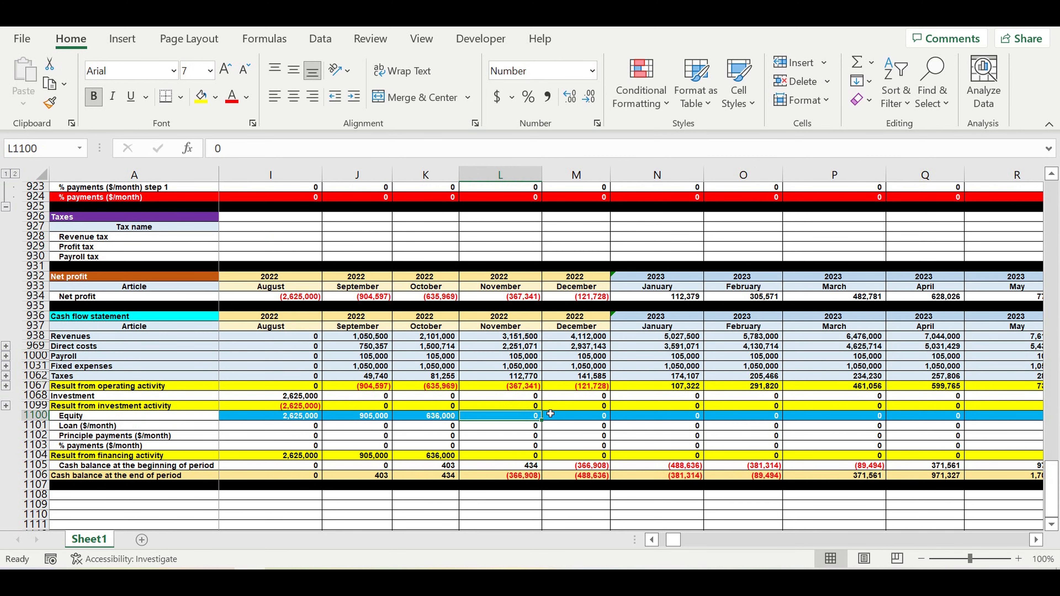
text(367,)
text(000)
key(Return)
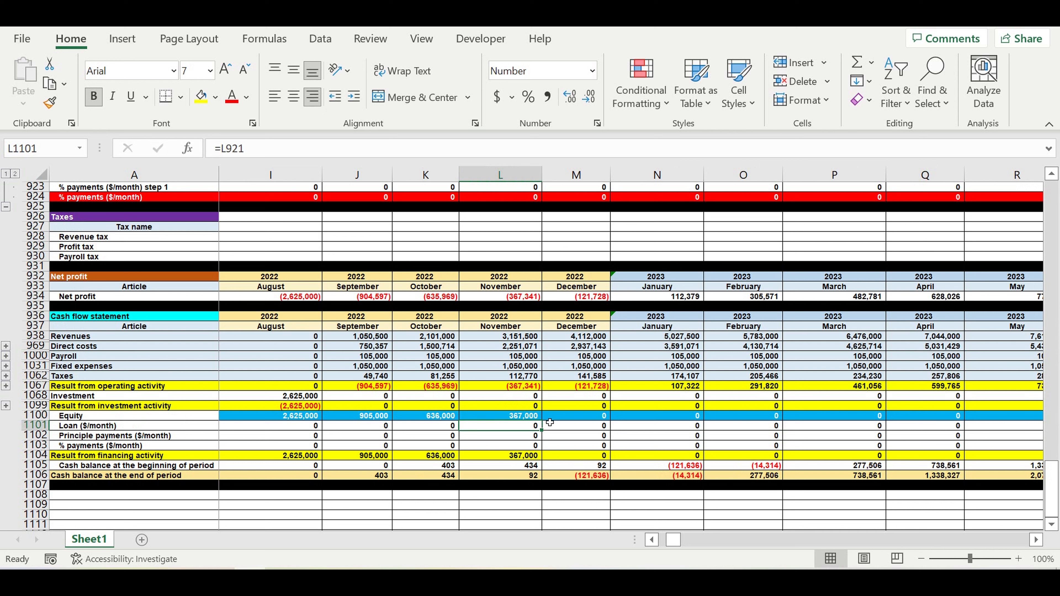
Set the December 2022 Equity to 122,000 and check the 2023 operating result and end-of-period cash balances.
click(586, 418)
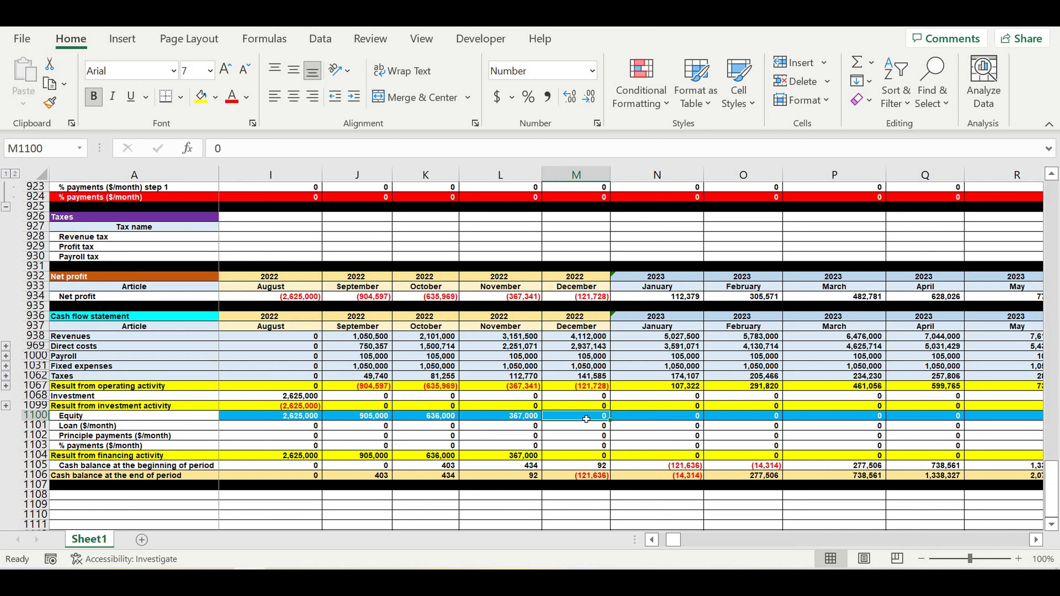
text(122000)
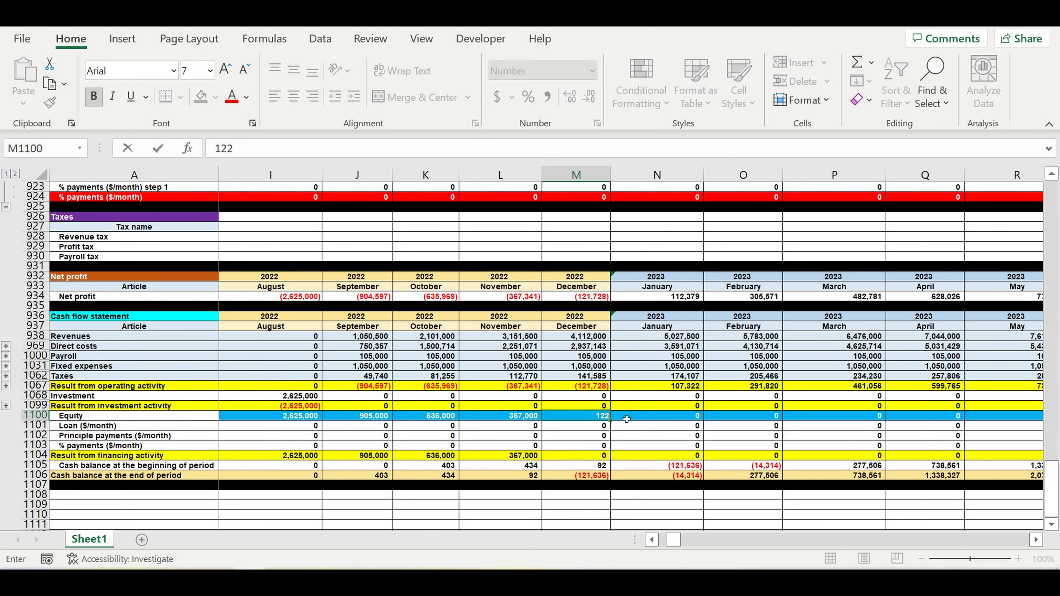
key(Return)
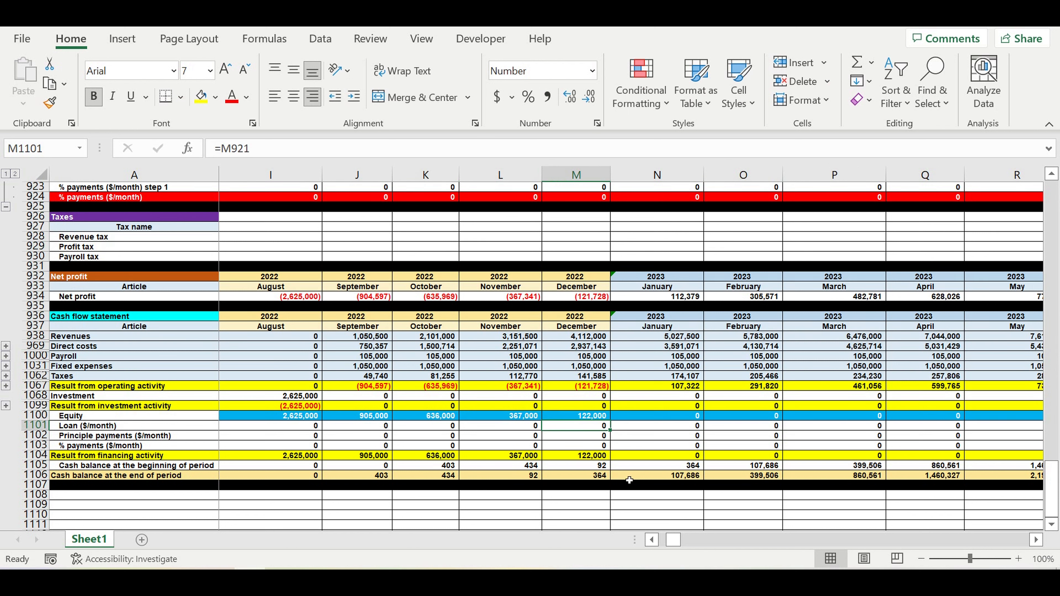
click(629, 477)
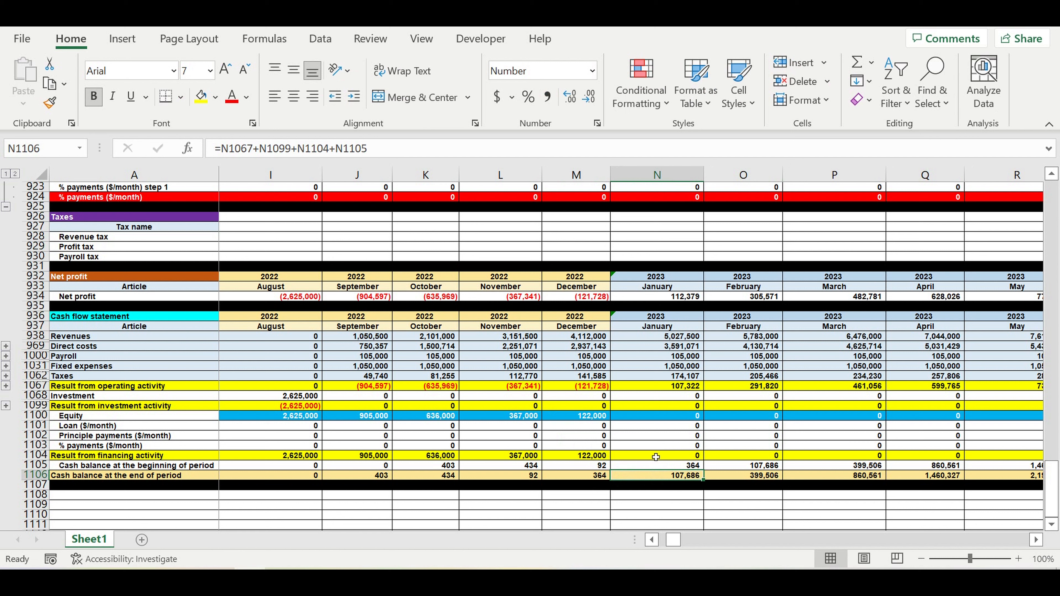
click(662, 389)
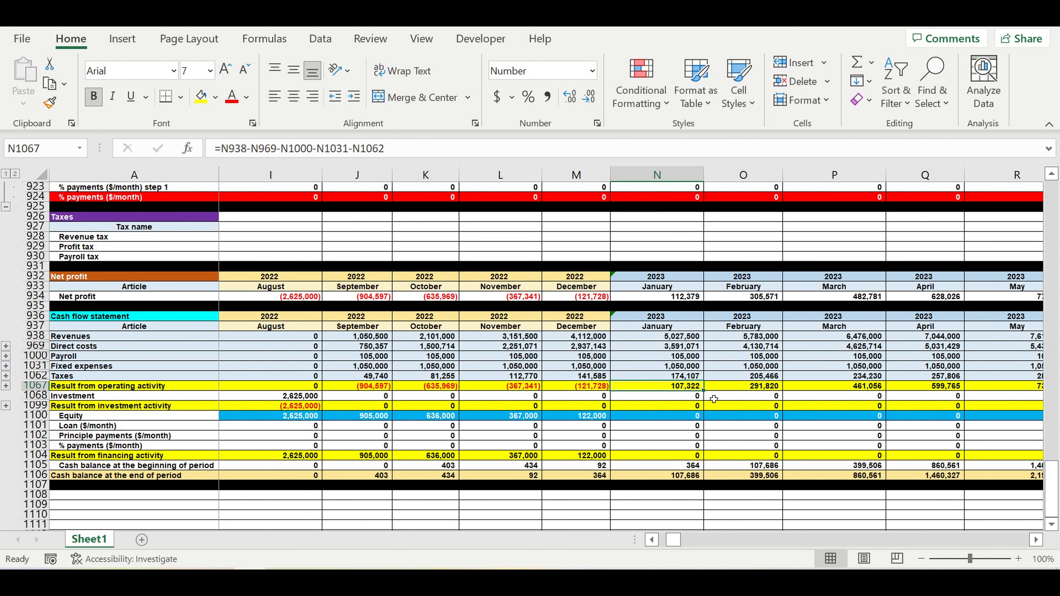
drag(687, 478, 1002, 490)
Total the Equity row in cell DR1100, just after December 2031, with the formula =SUM(B1100:DQ1100).
click(651, 540)
drag(649, 544, 792, 552)
click(350, 415)
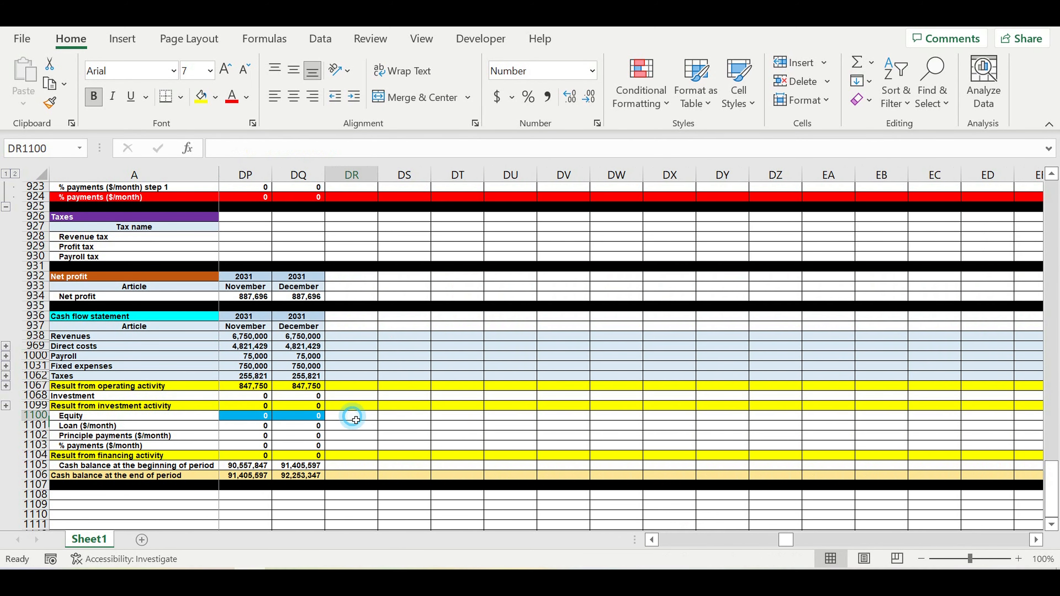
click(857, 63)
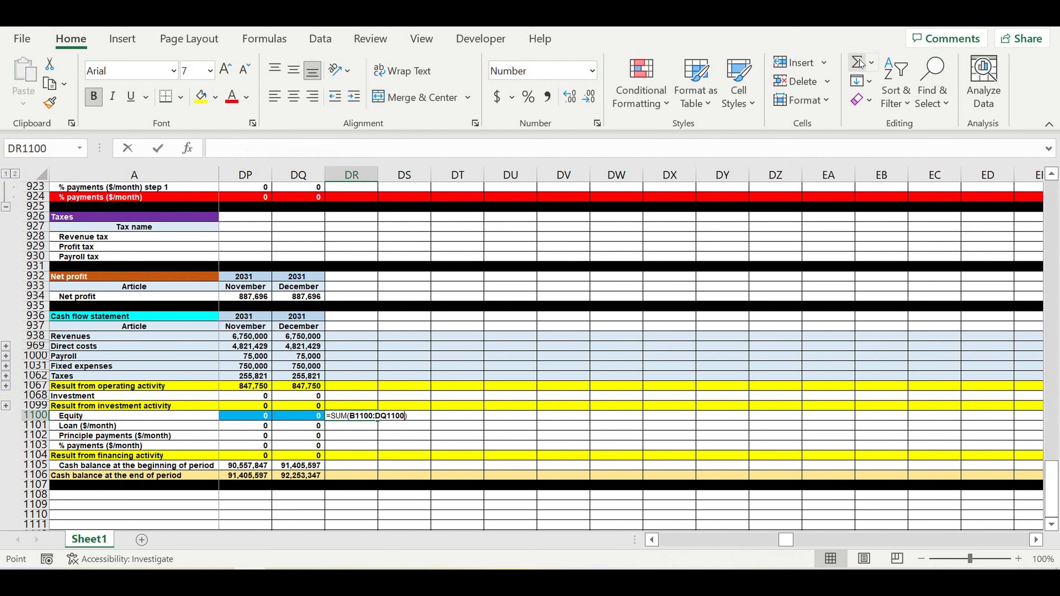
drag(786, 540, 422, 538)
key(Return)
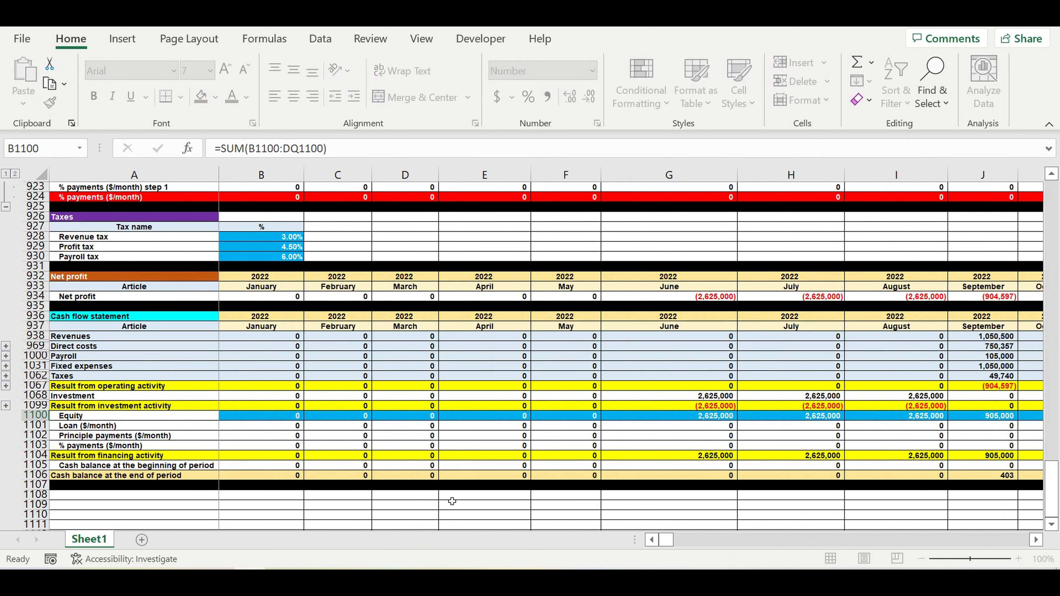
click(981, 417)
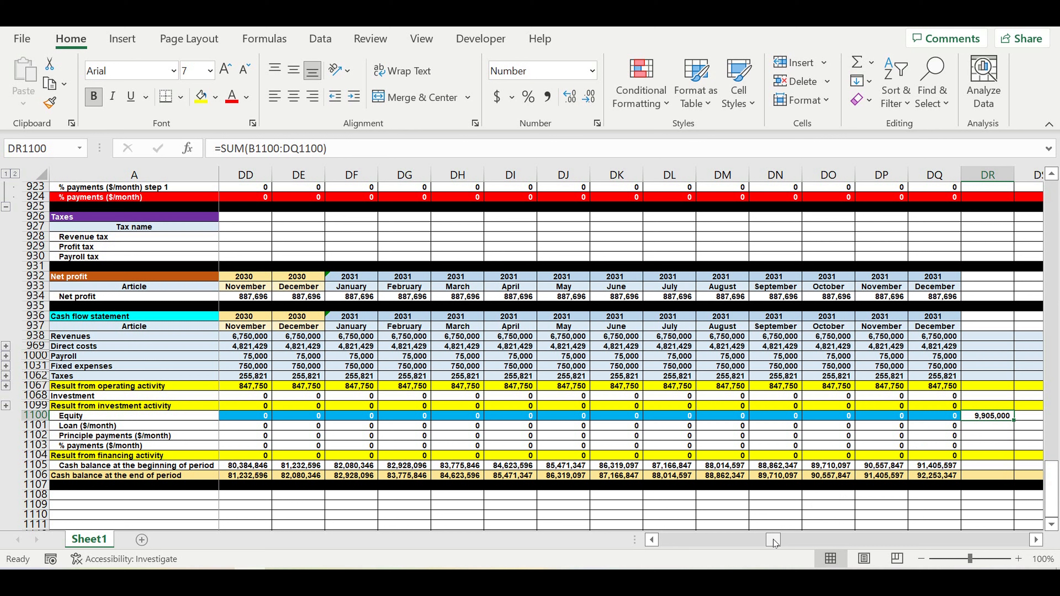
Reset the Equity entries from June 2022 through July 2023 to 0 by filling across the May 2022 value.
drag(774, 542, 397, 552)
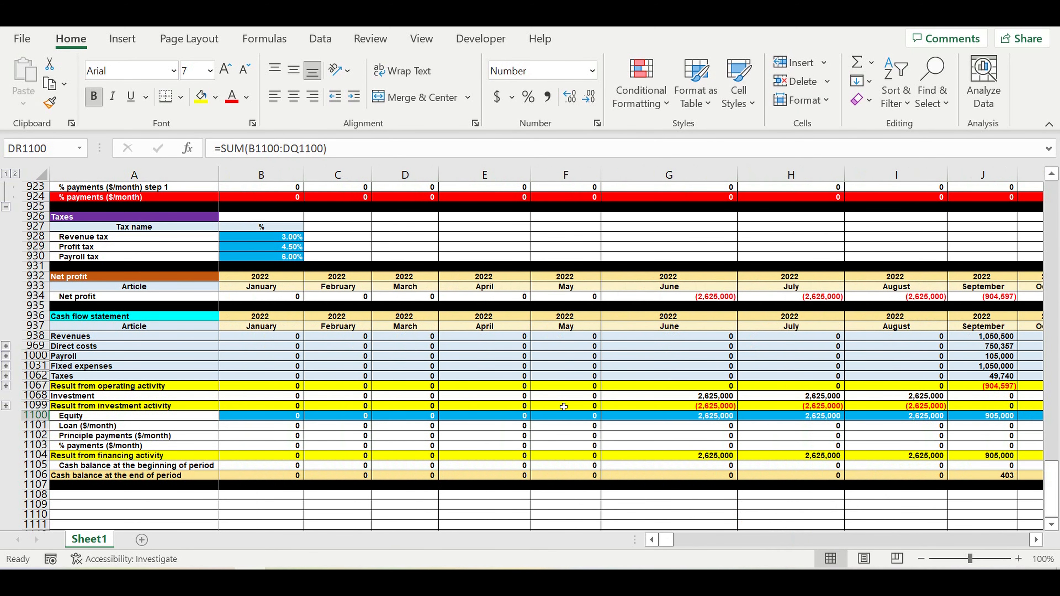
click(566, 416)
drag(602, 420, 772, 417)
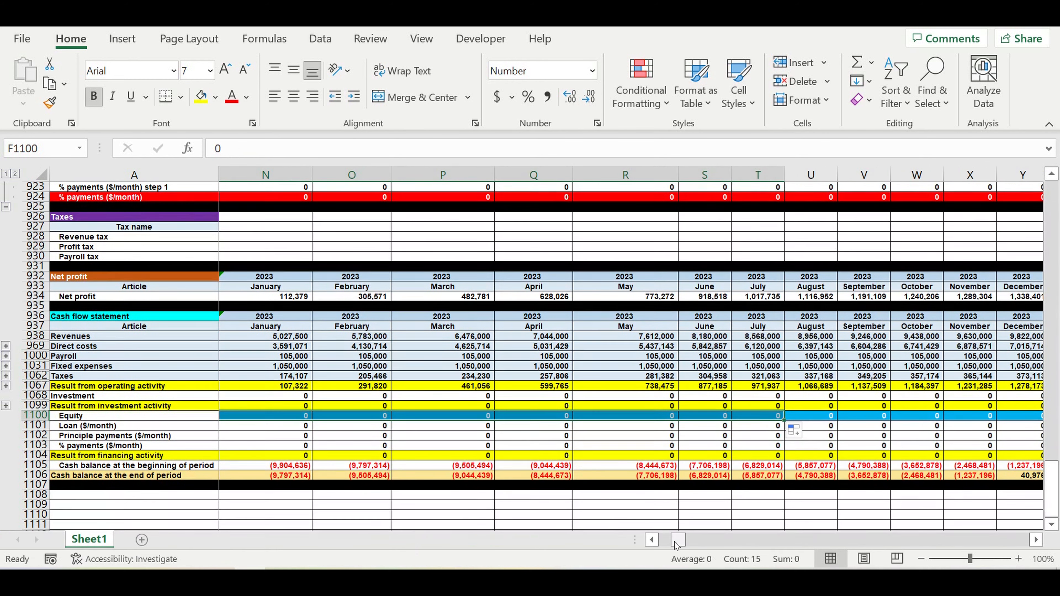
Set the Month parameter of the Loan section to June.
drag(678, 540, 652, 539)
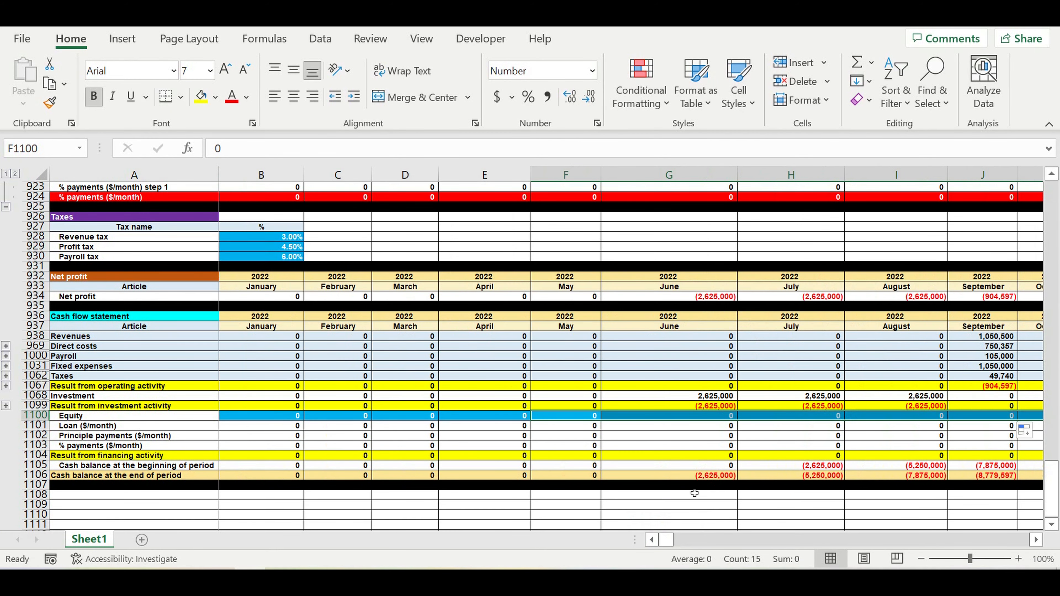
click(709, 435)
click(670, 327)
scroll(370, 324, up, 2)
scroll(370, 324, up, 5)
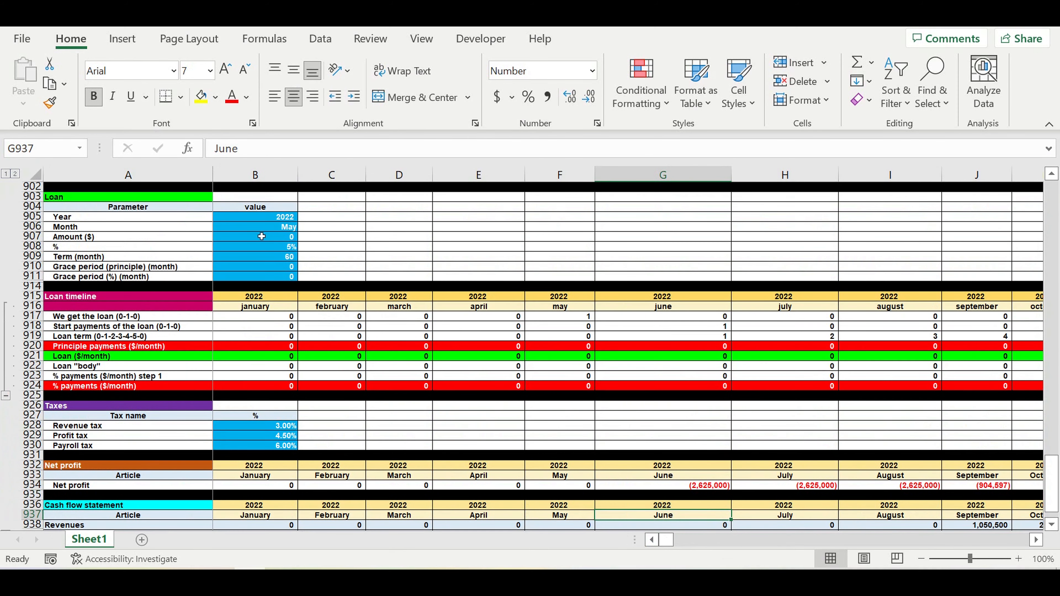
click(261, 229)
click(303, 227)
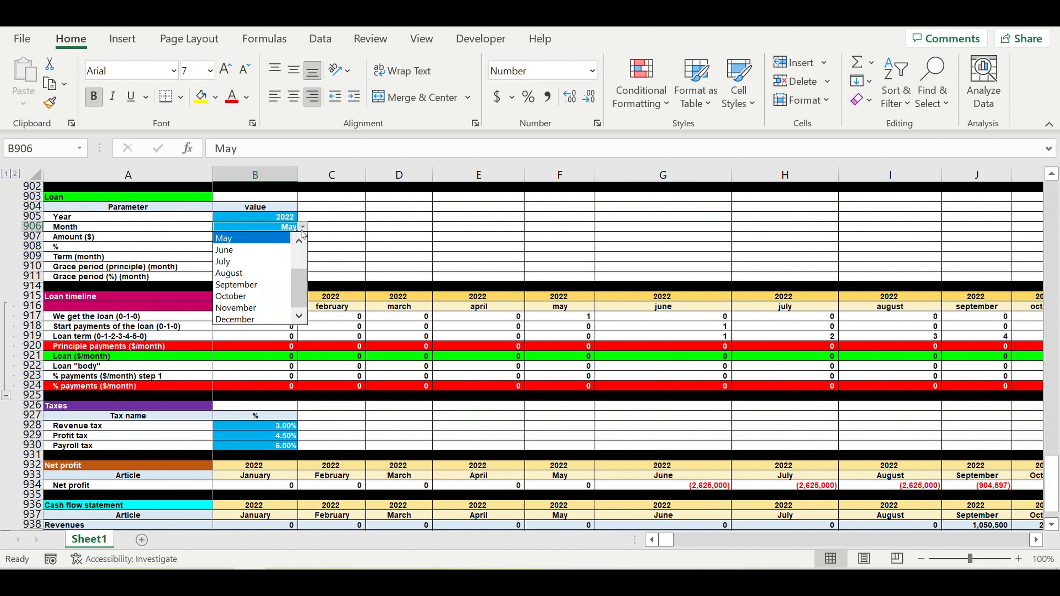
click(227, 250)
Set the loan Amount to 4,000,000 and review its term and grace period parameters.
click(275, 246)
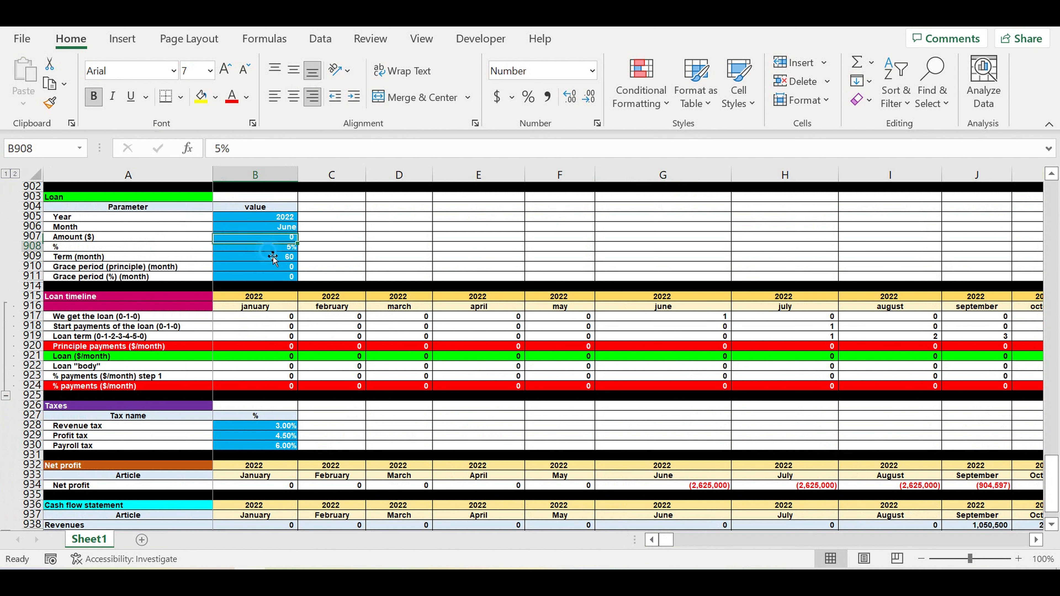
click(276, 240)
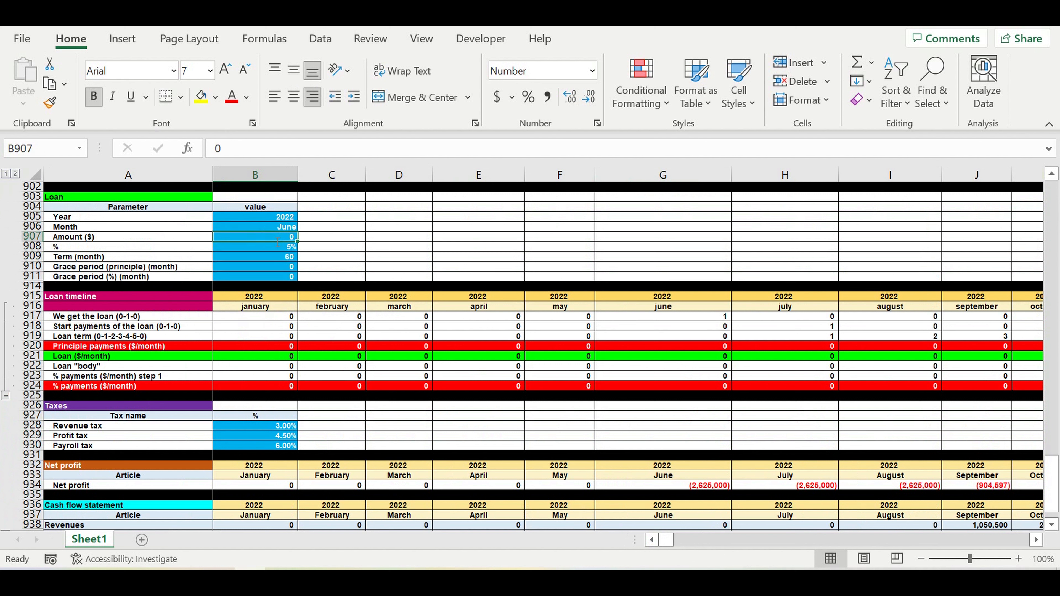
text(4,000,)
text(000000)
key(Return)
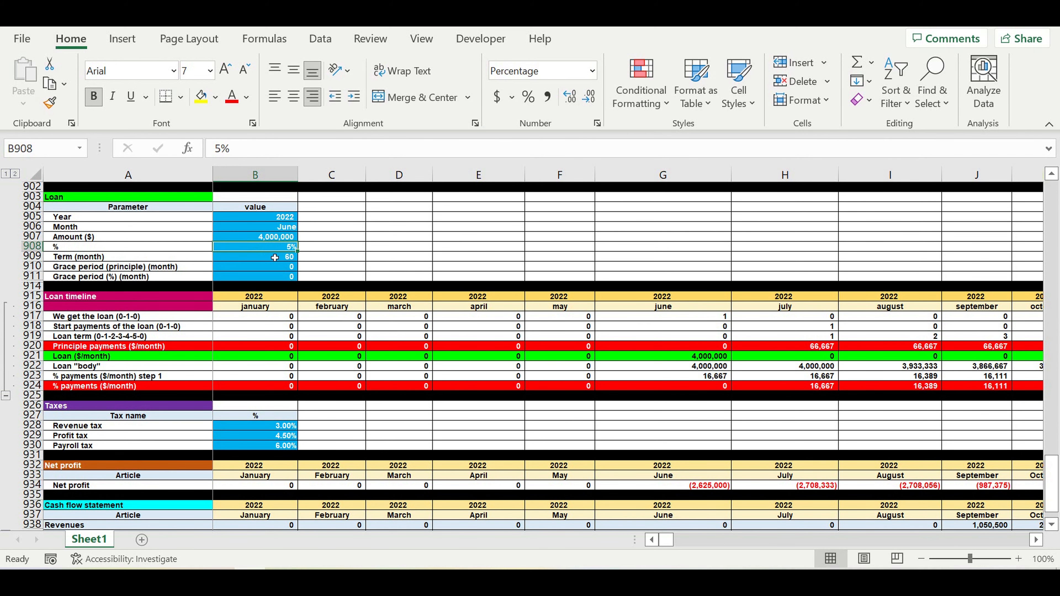
click(273, 261)
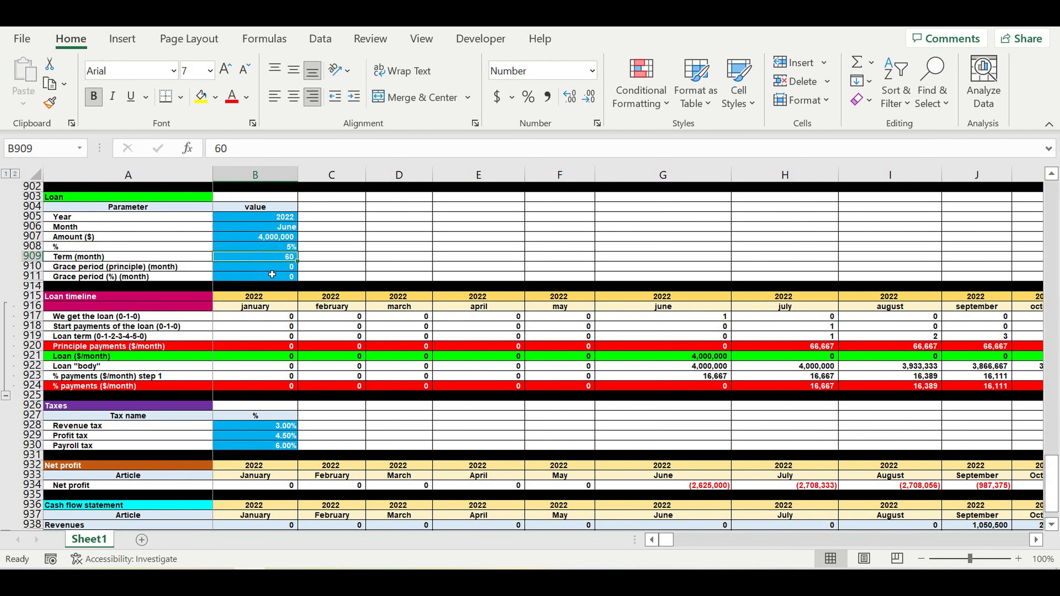
drag(272, 267, 272, 276)
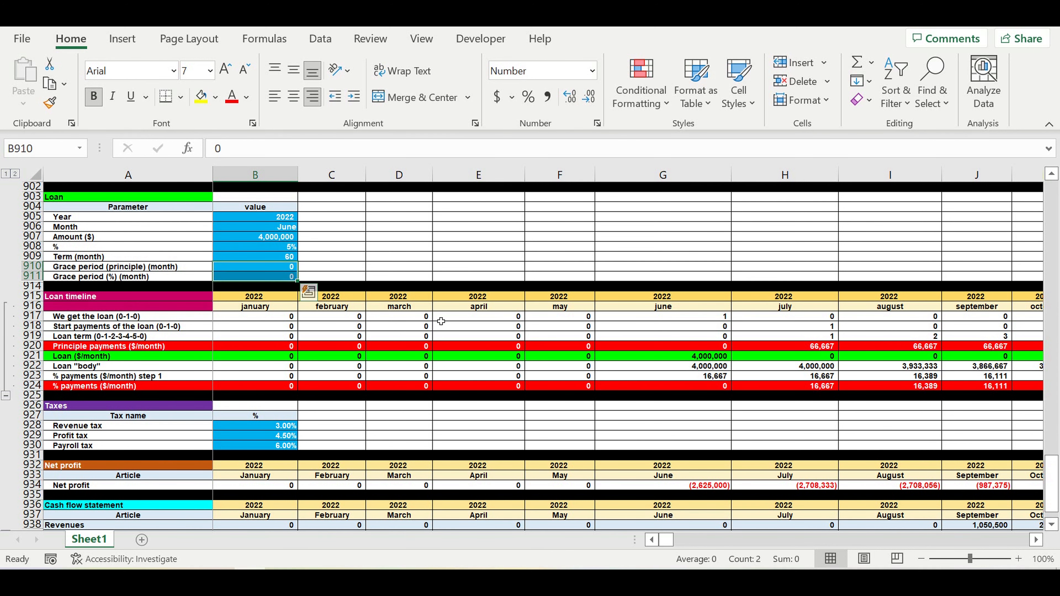
Check the 2022 end-of-period cash balances in the cash flow statement and set the July 2022 Equity to 1,334,000.
scroll(445, 309, down, 2)
scroll(436, 308, down, 4)
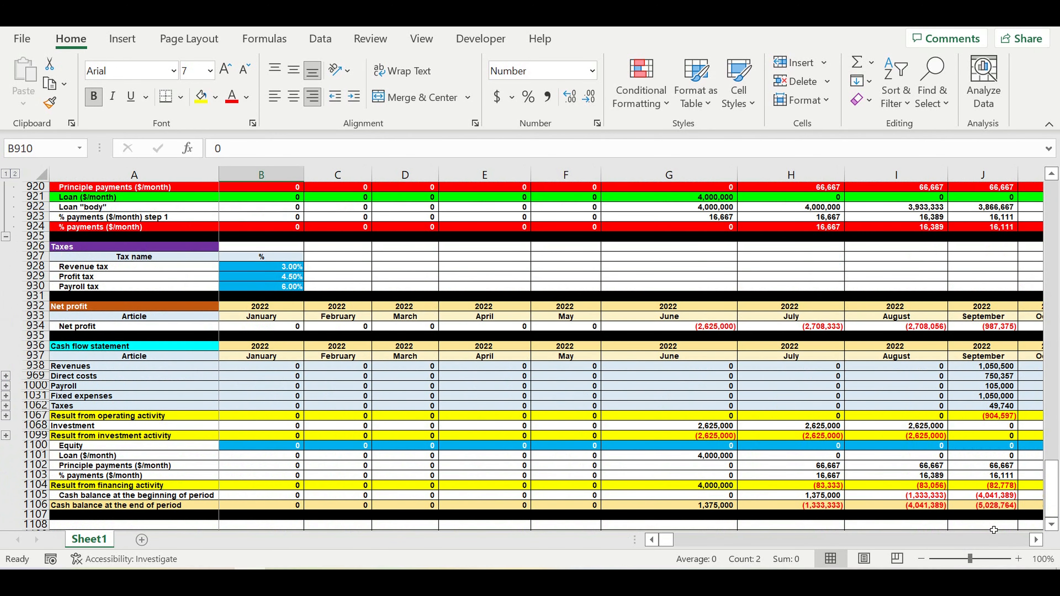
click(1036, 540)
click(1036, 540)
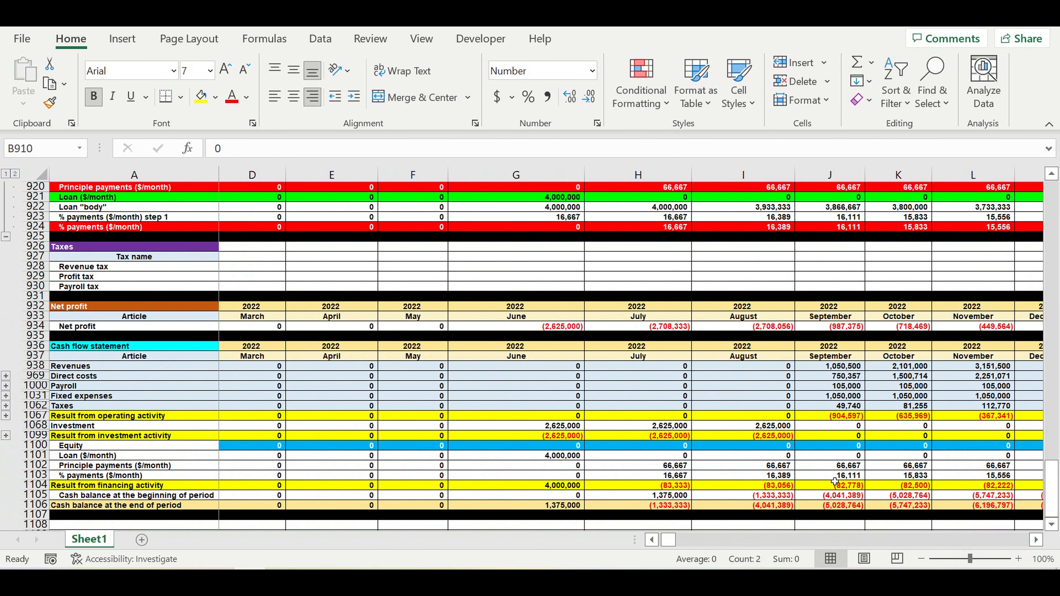
scroll(818, 474, down, 2)
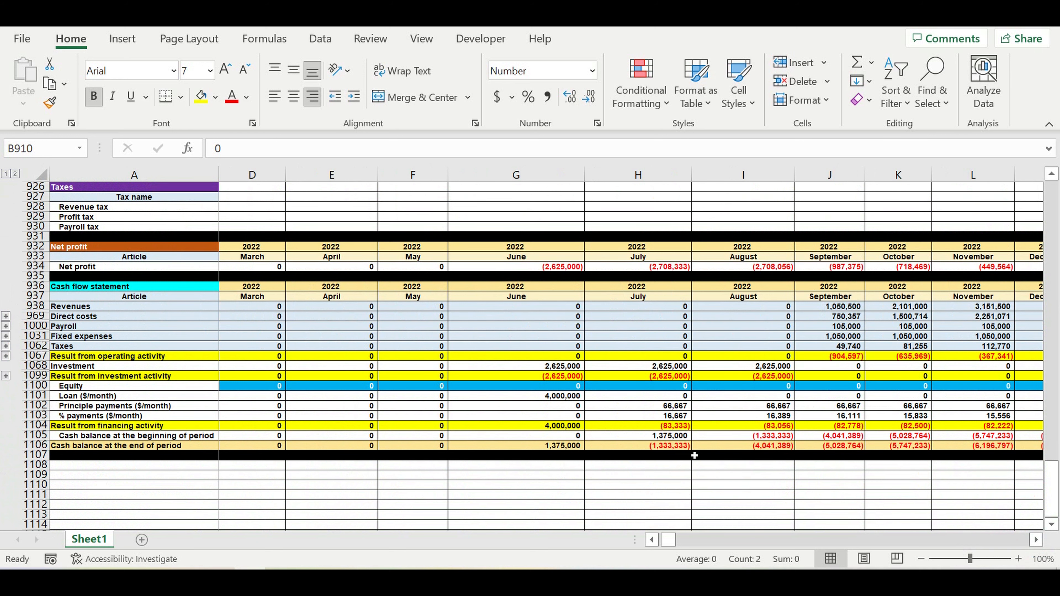
drag(679, 448, 984, 457)
click(734, 465)
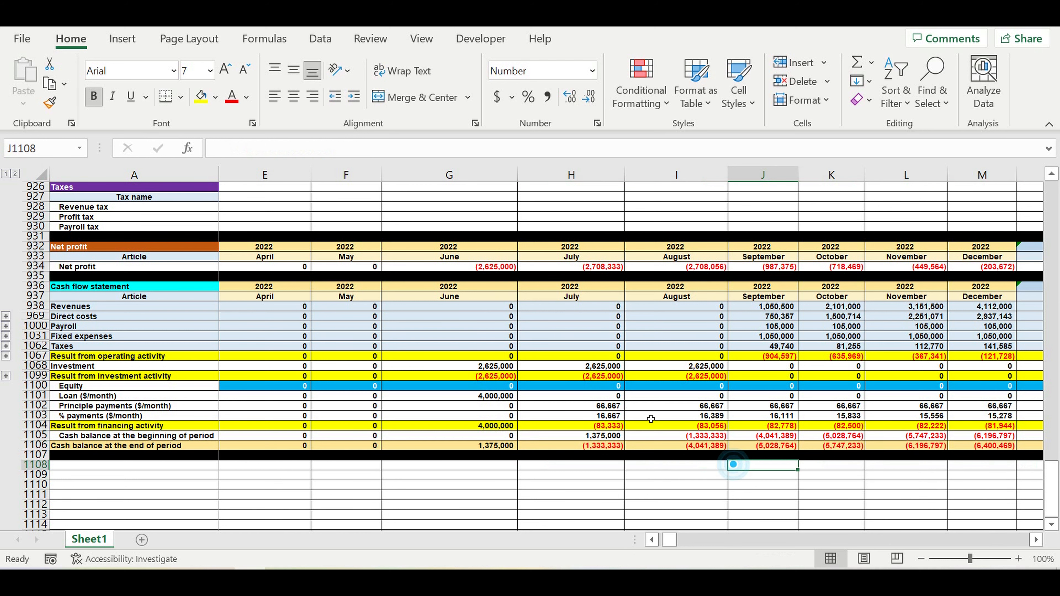
click(599, 389)
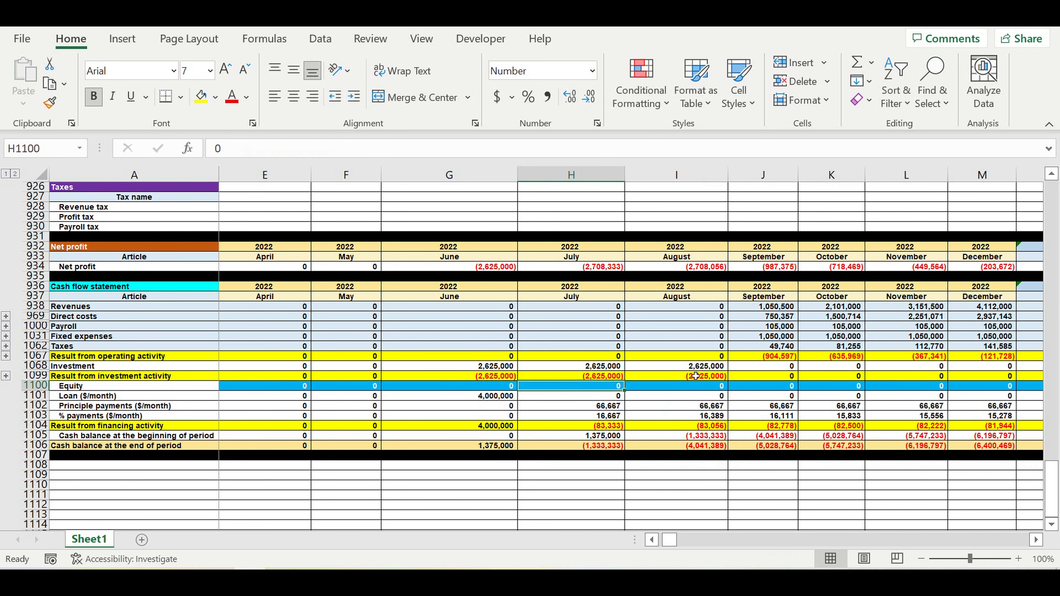
text(1,334,)
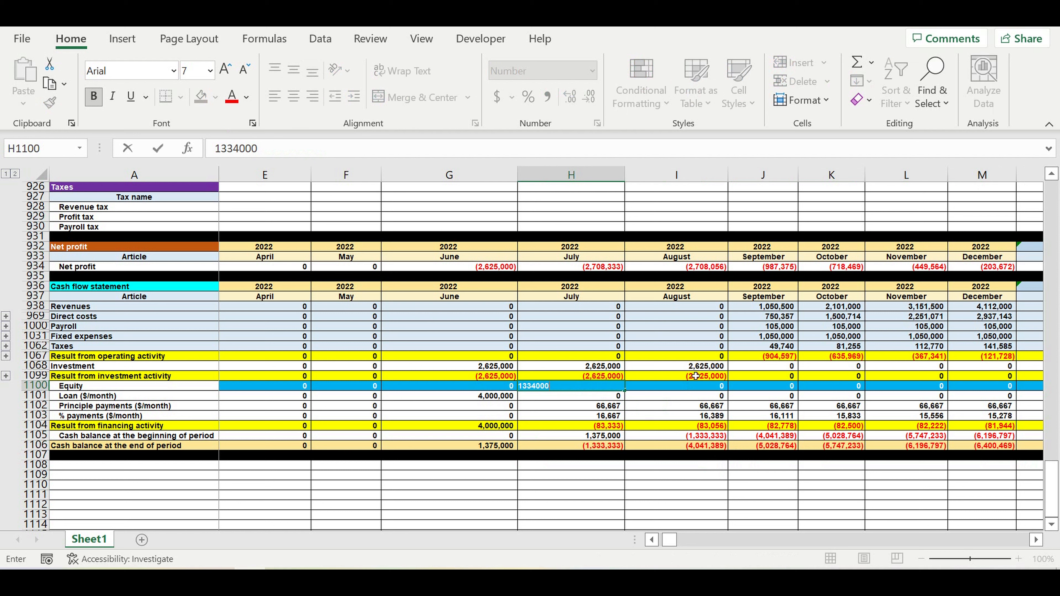
text(000)
key(Return)
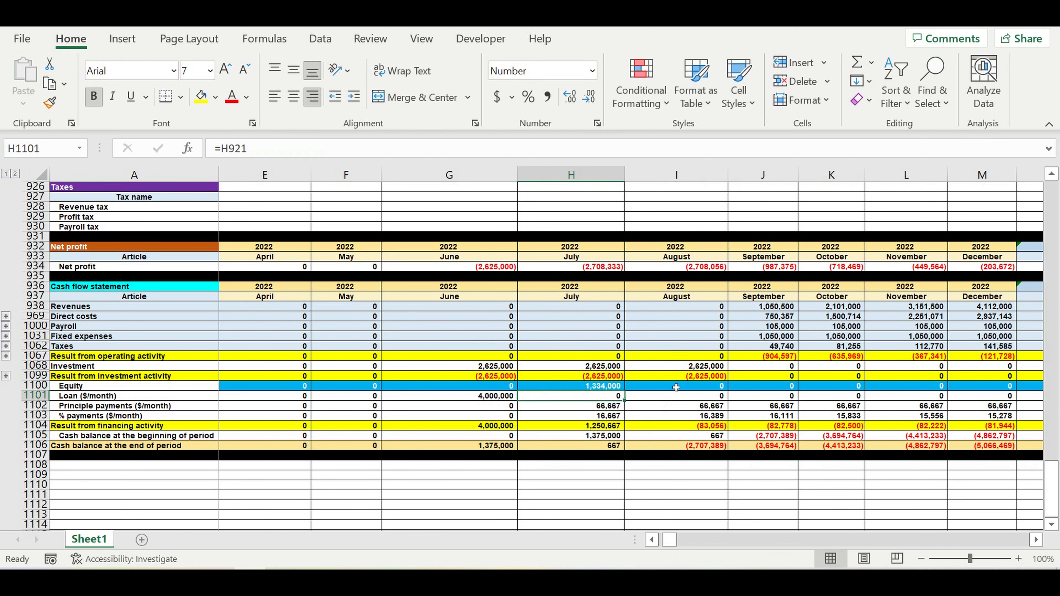
Set the August 2022 Equity to 2,708,000.
click(676, 387)
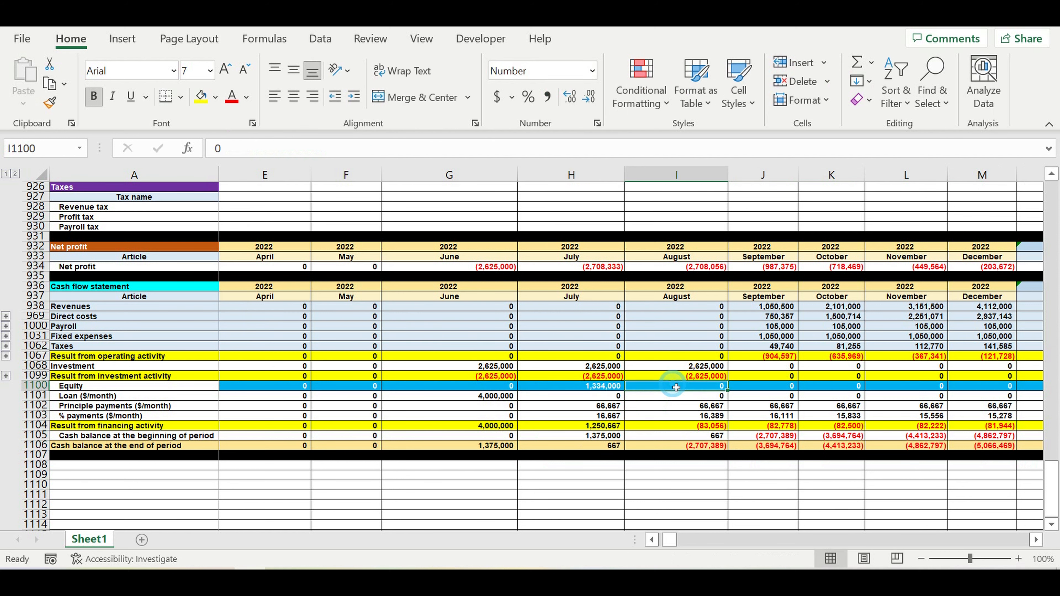
click(475, 397)
click(686, 388)
text(279)
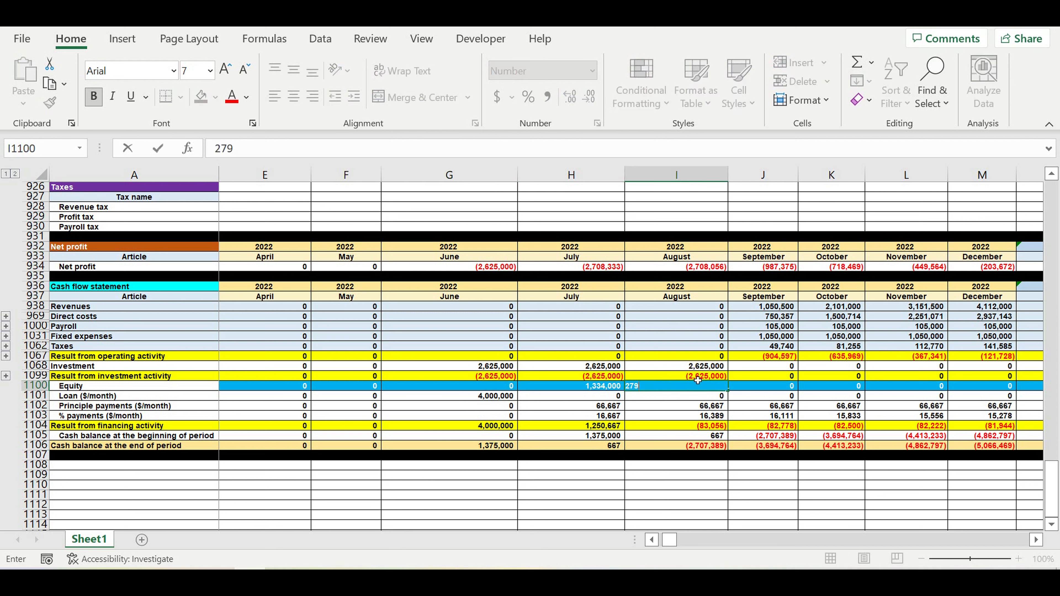
text(808000)
key(Return)
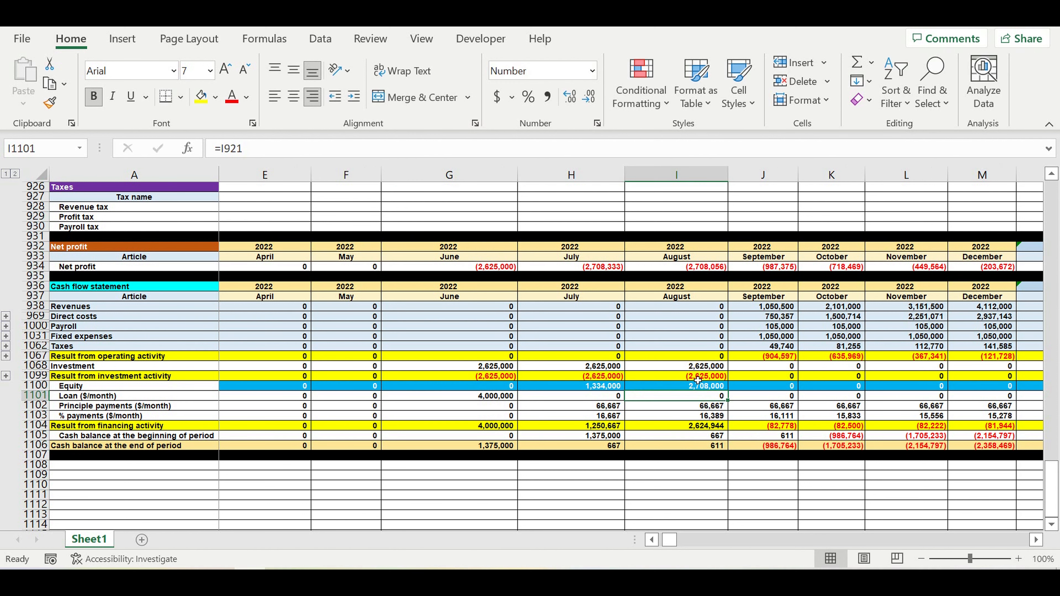
Check the September to December 2022 end-of-period cash balances and set the September 2022 Equity to 2,359,000.
click(773, 389)
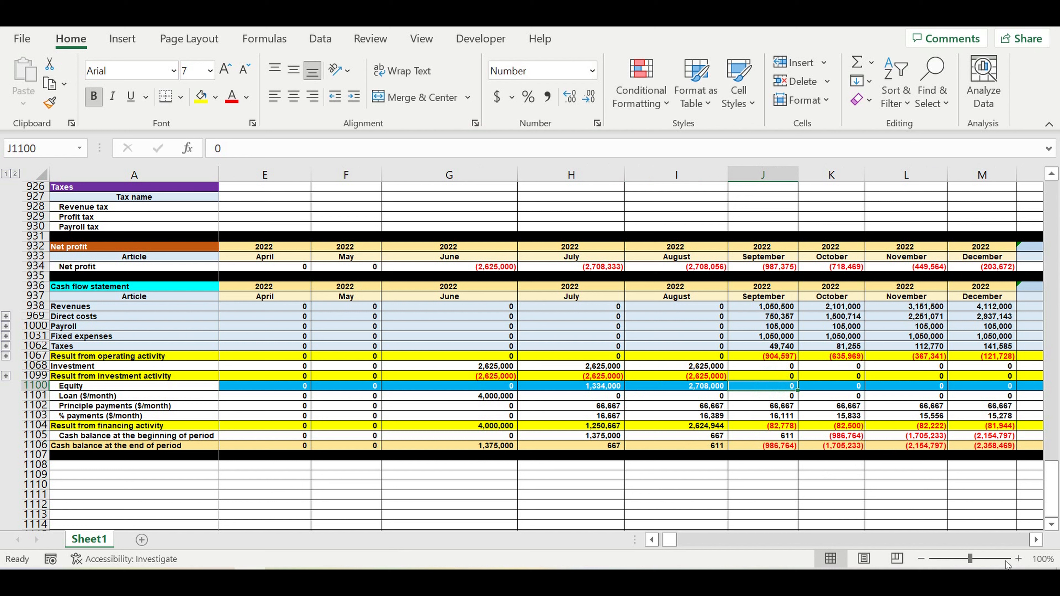
click(1036, 540)
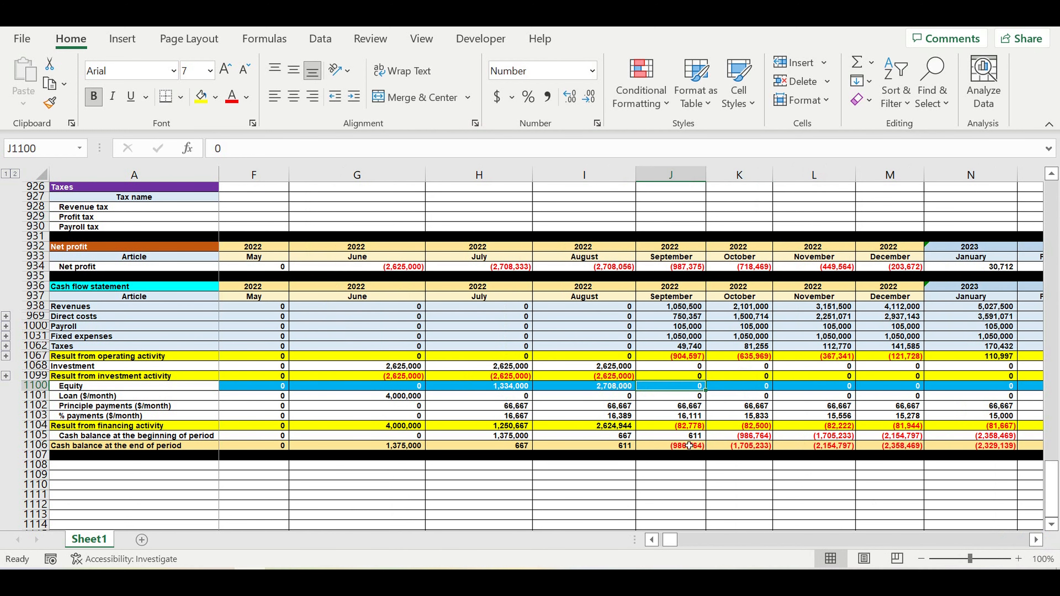
drag(687, 449, 898, 449)
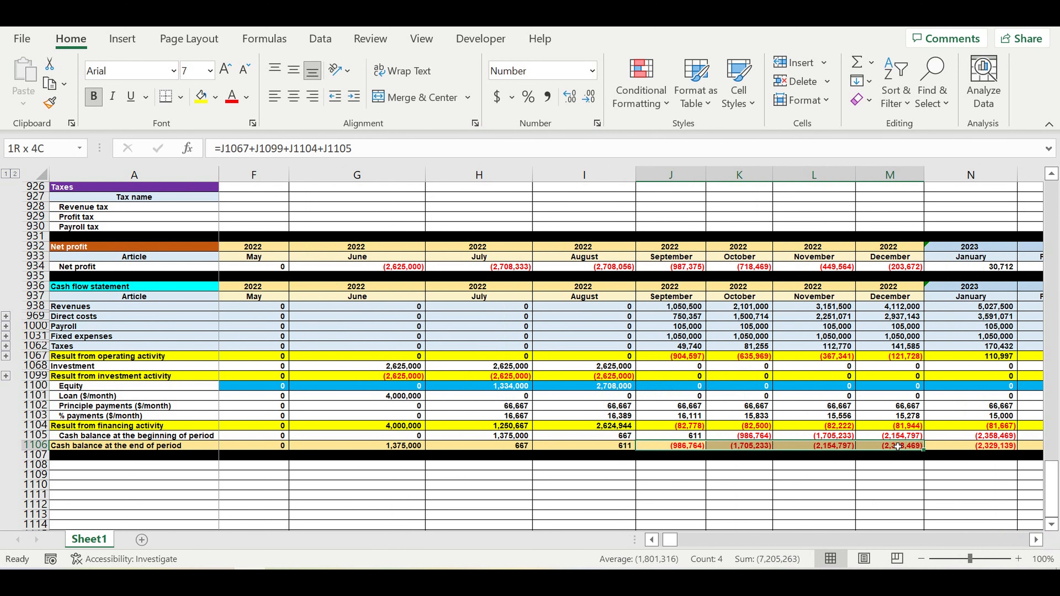
click(880, 467)
click(887, 445)
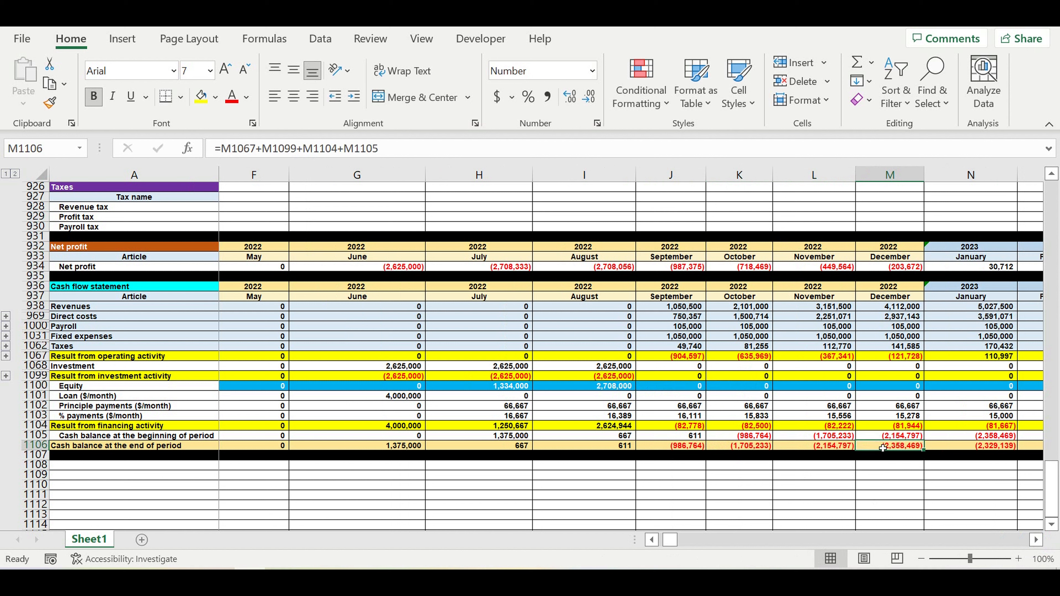
click(667, 386)
text(359000)
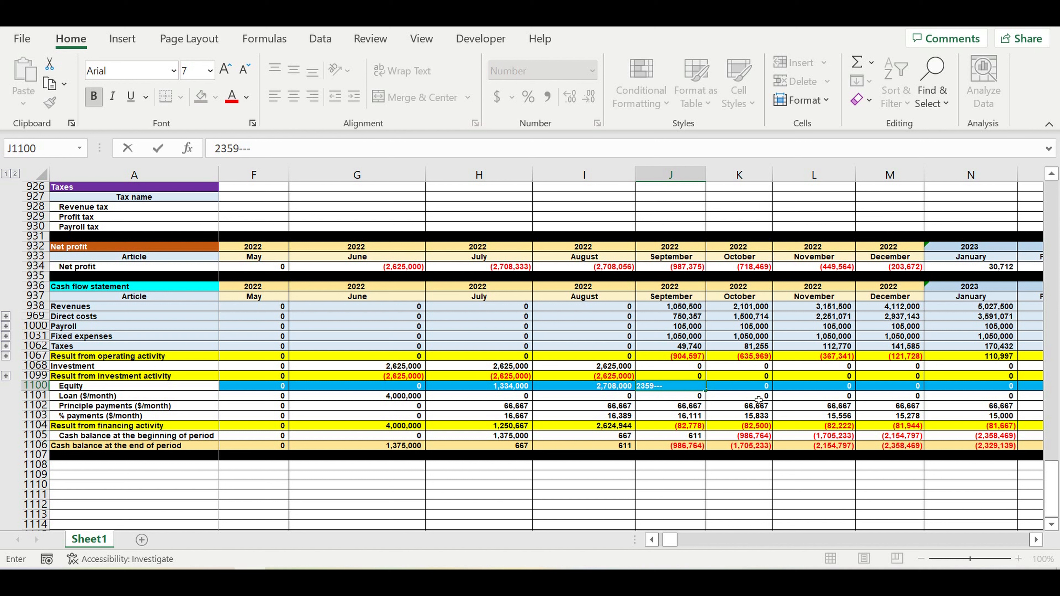
key(Return)
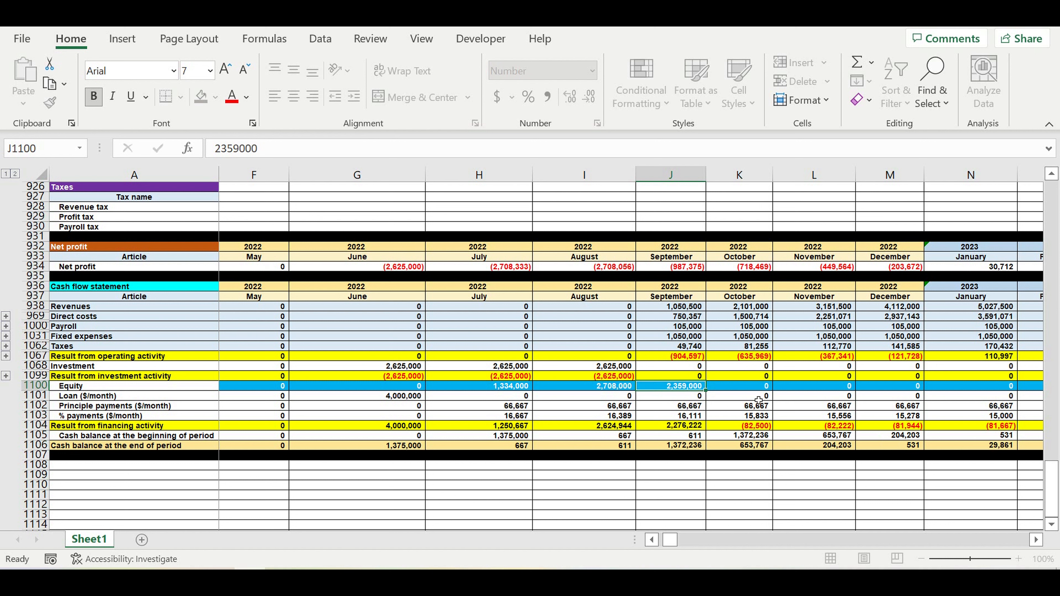
Examine the financing results and end-of-period cash balances from November 2022 through 2023.
click(913, 449)
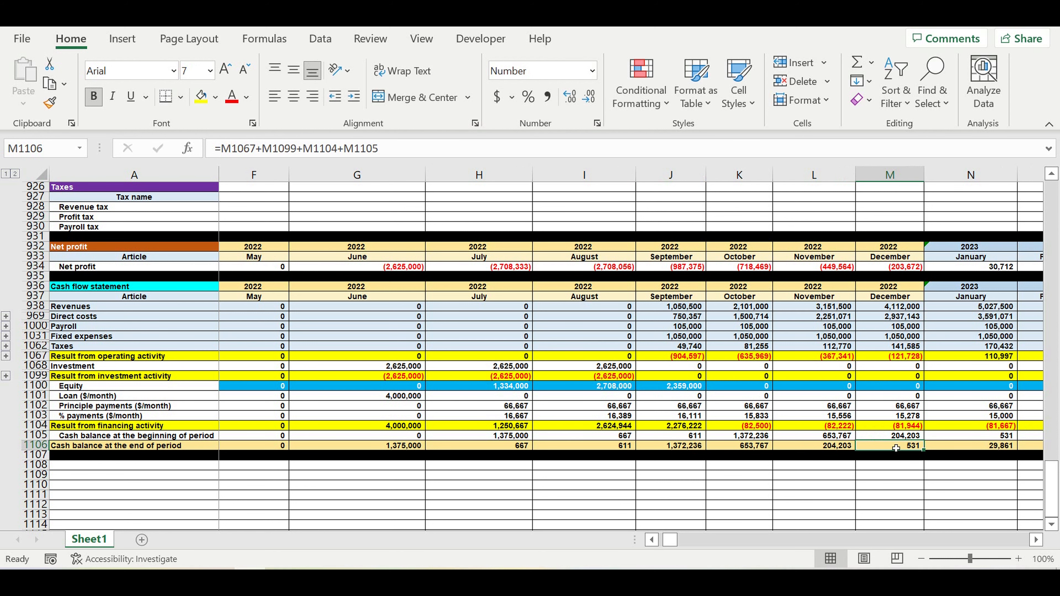
click(832, 427)
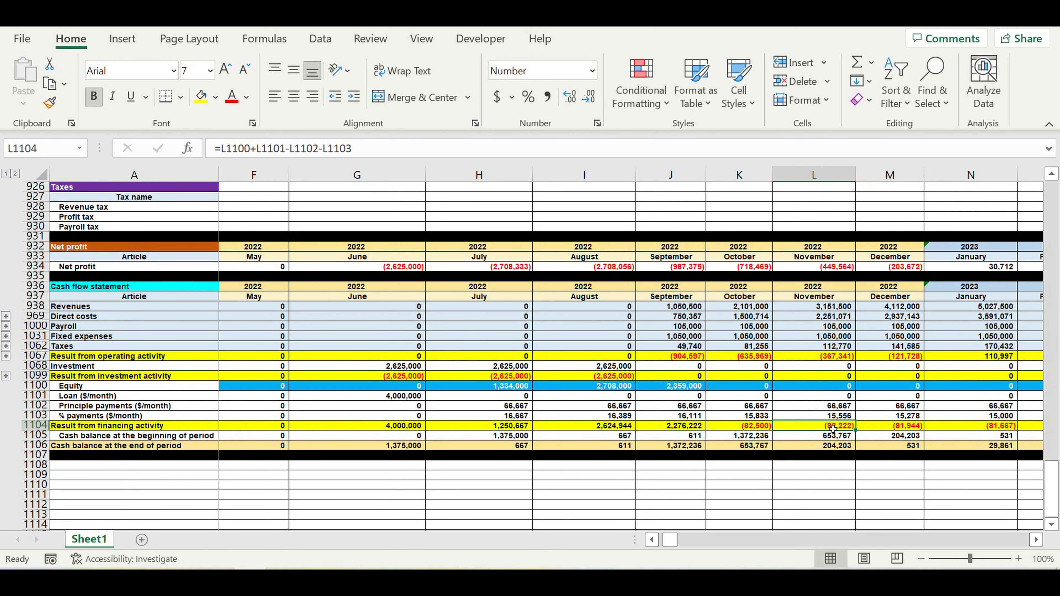
click(1036, 540)
click(1036, 540)
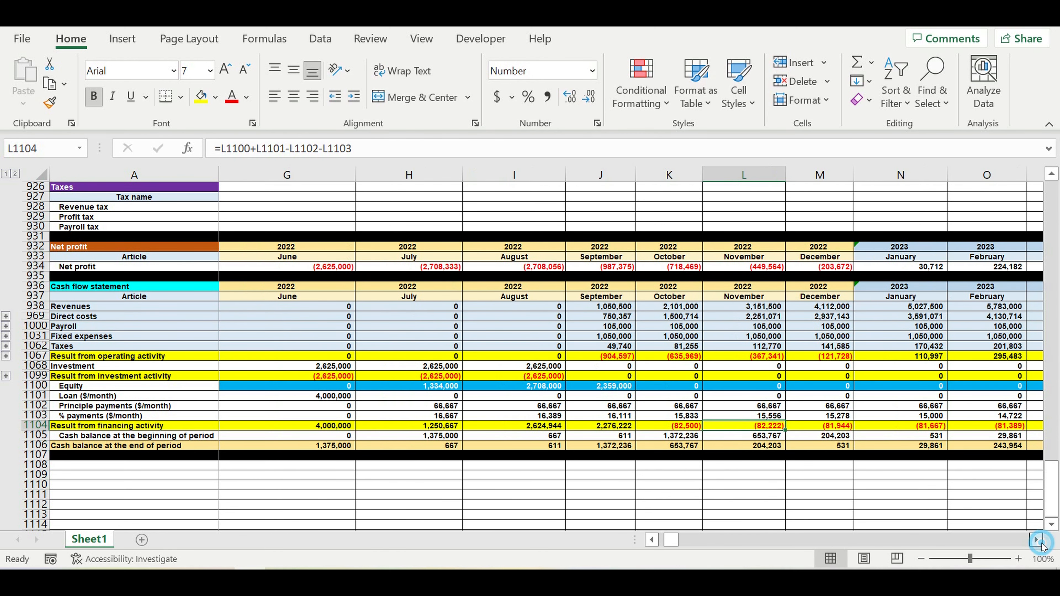
click(1037, 540)
click(1036, 540)
click(1037, 540)
click(1037, 540)
click(1037, 540)
click(1037, 540)
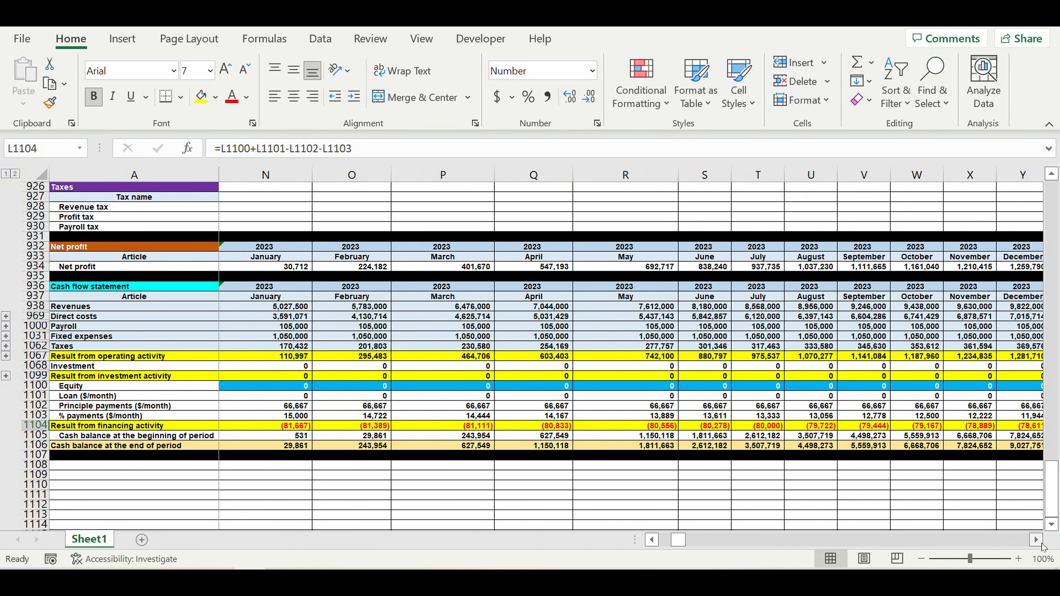
click(36, 446)
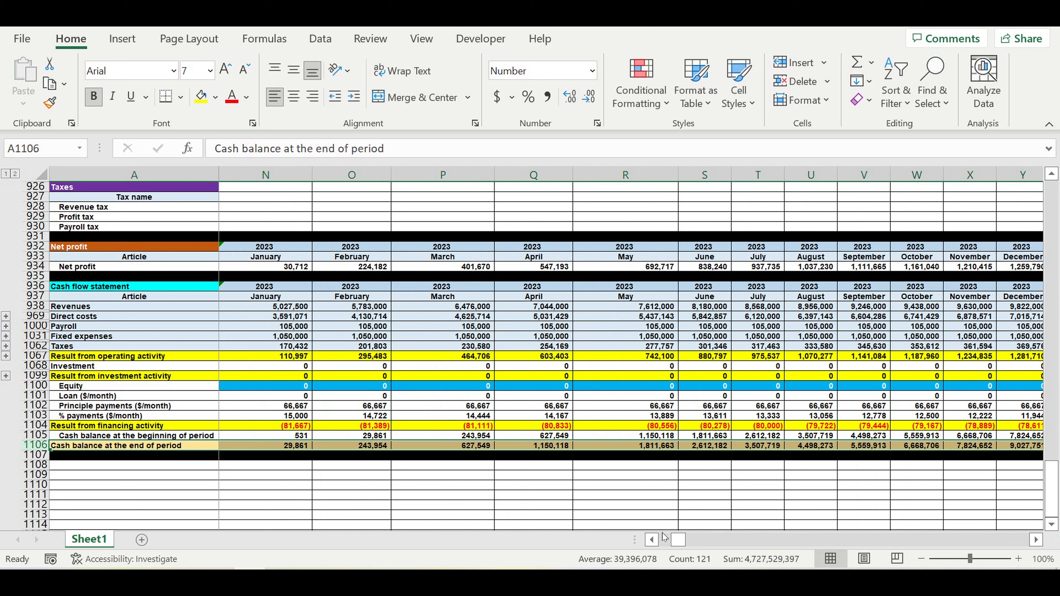
Fill the Equity total formula in DR1100 down to DR1101 to total the Loan row.
drag(683, 545, 733, 542)
click(1039, 543)
click(1039, 543)
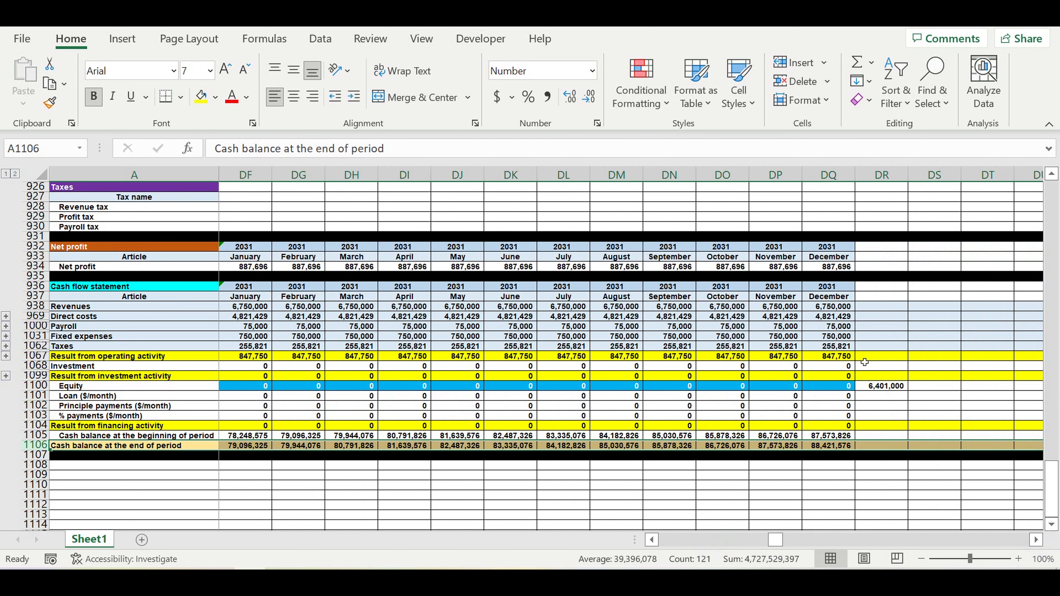
click(882, 386)
drag(910, 395, 884, 397)
key(Right)
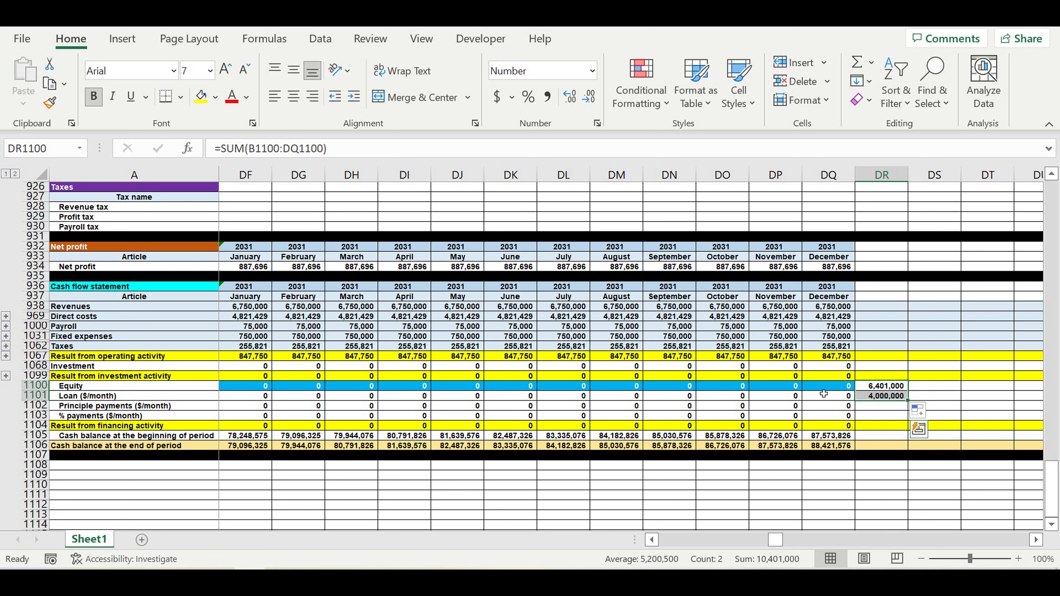
Review the principle and % payments for July to October 2022 in the cash flow statement.
drag(775, 540, 667, 548)
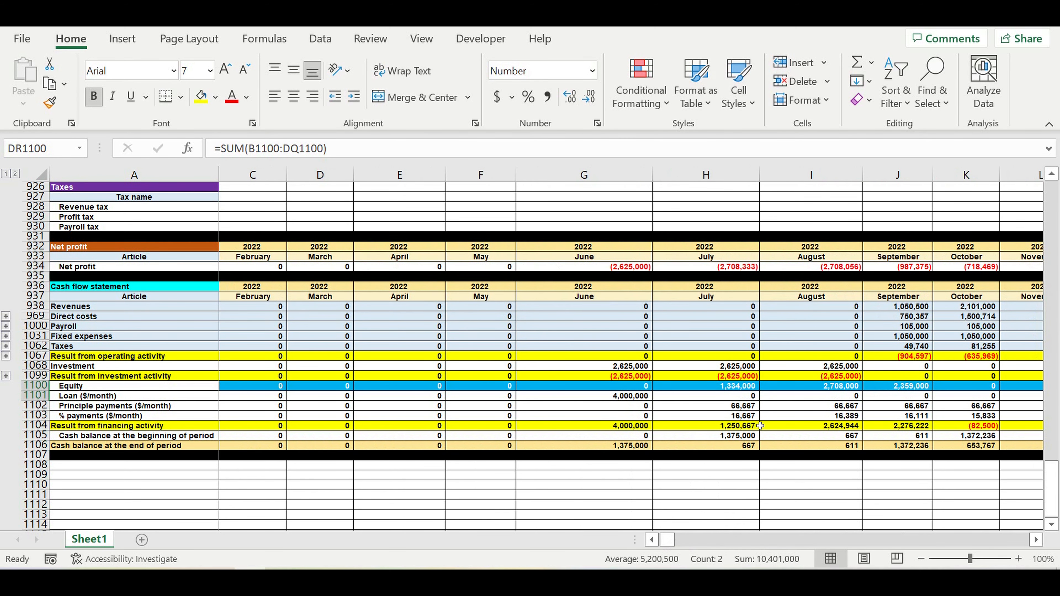
drag(735, 408, 977, 427)
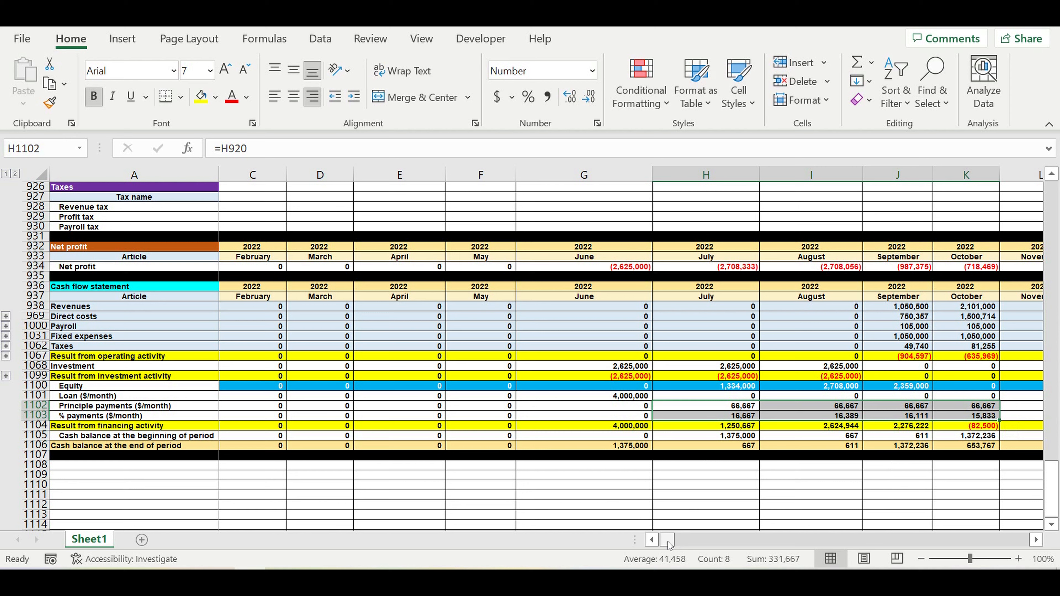
Enter the labels Financing, Type, Equity, Loan and Total in cells A1108 to A1112 below the cash flow statement.
drag(671, 543, 647, 542)
click(126, 468)
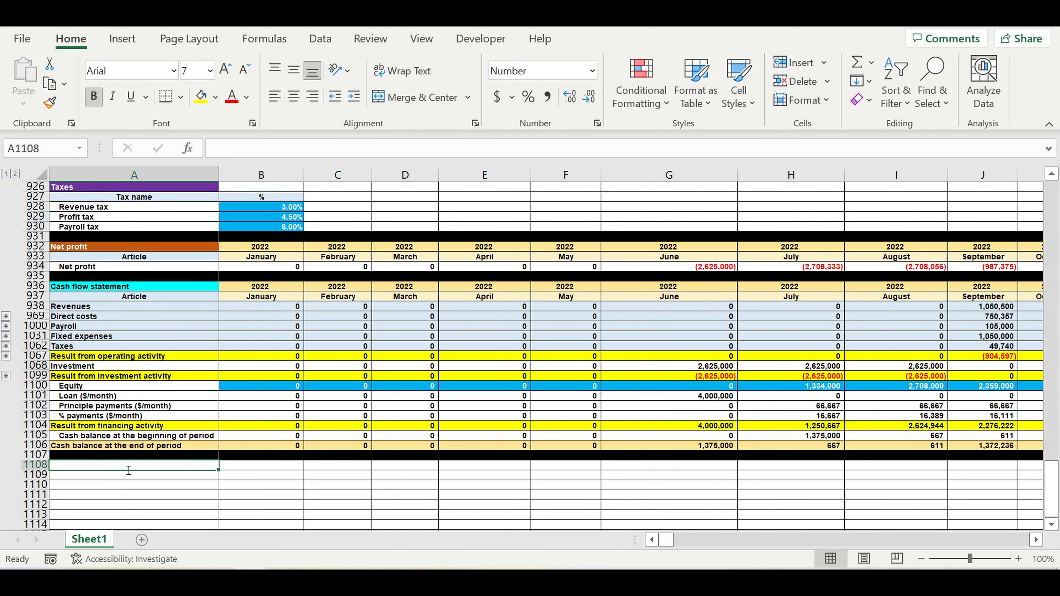
text(Financing)
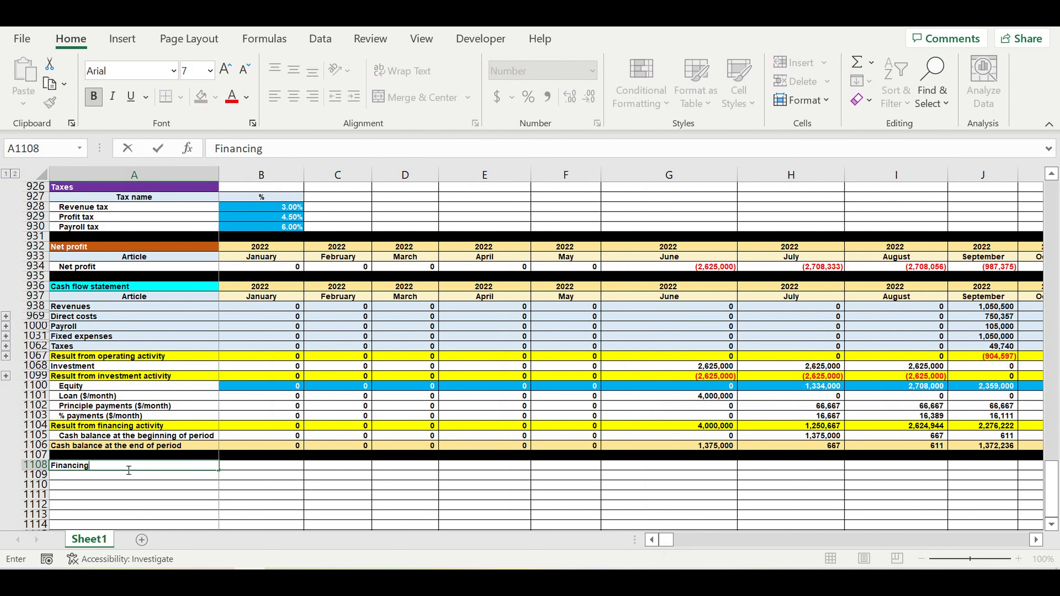
key(Return)
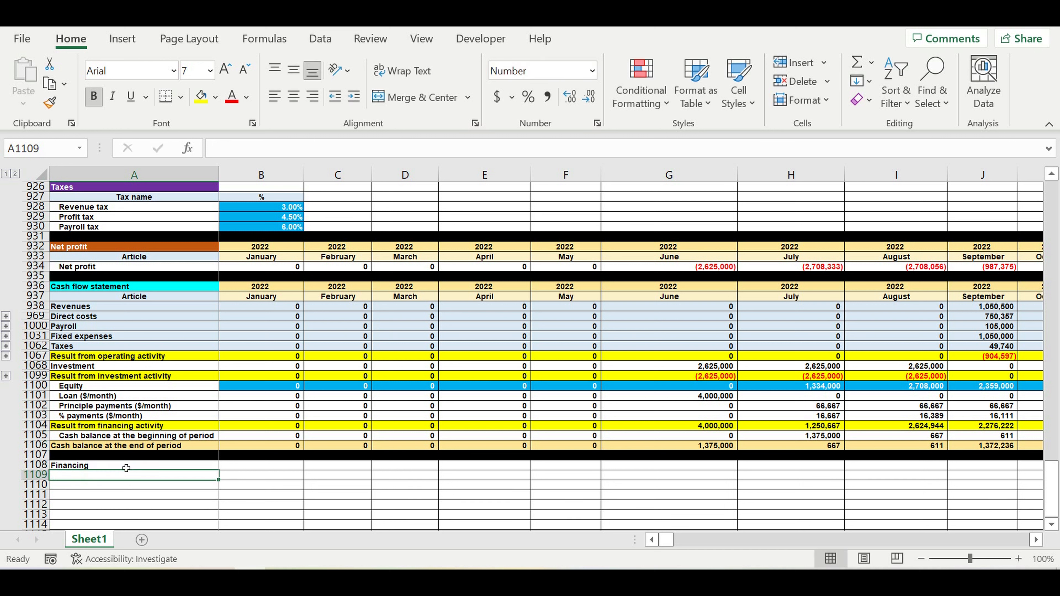
text(Type)
key(Return)
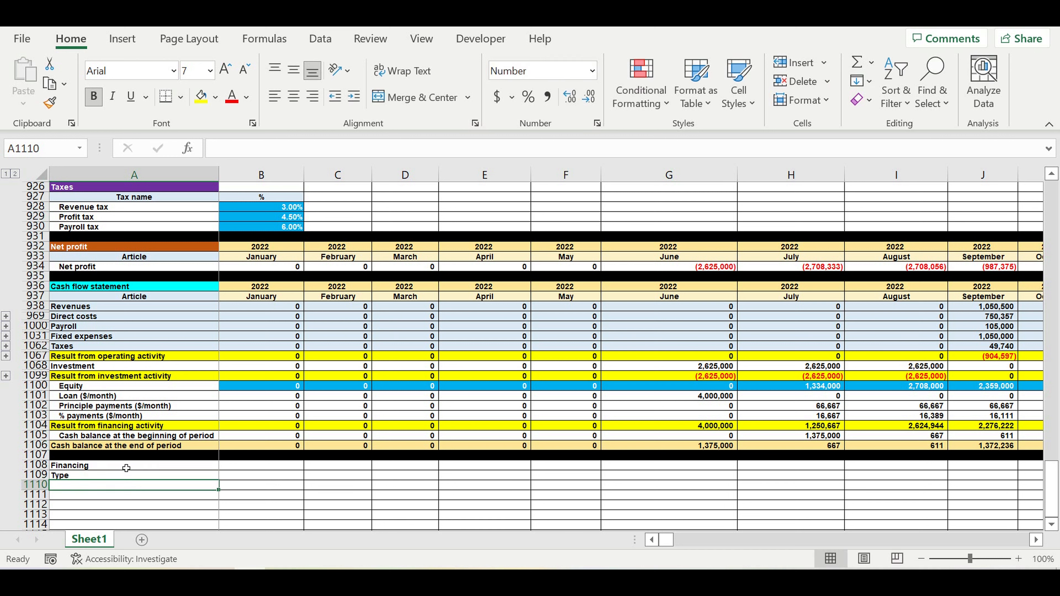
text(Equity)
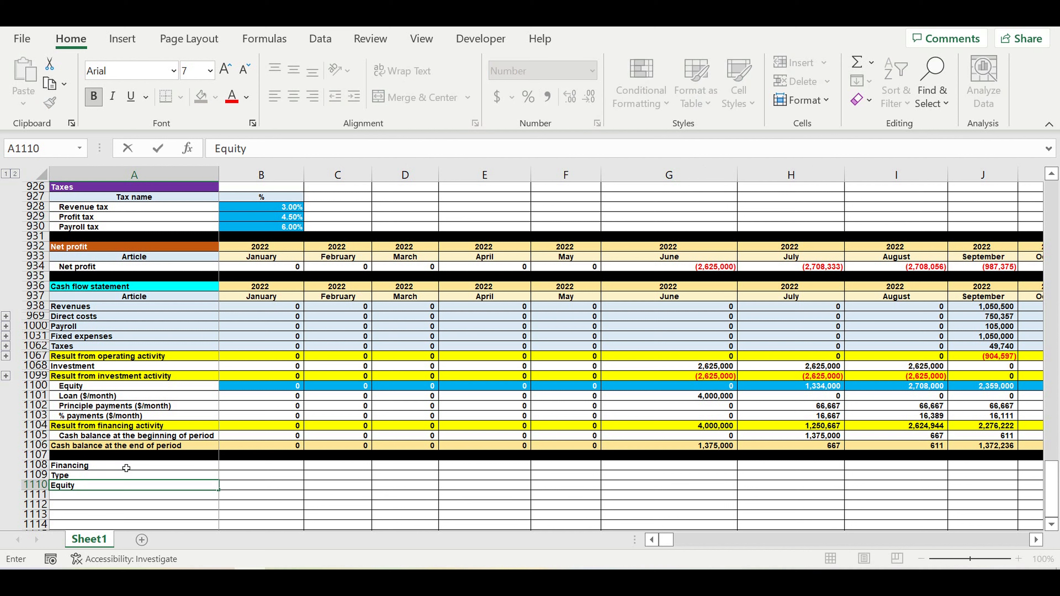
key(Return)
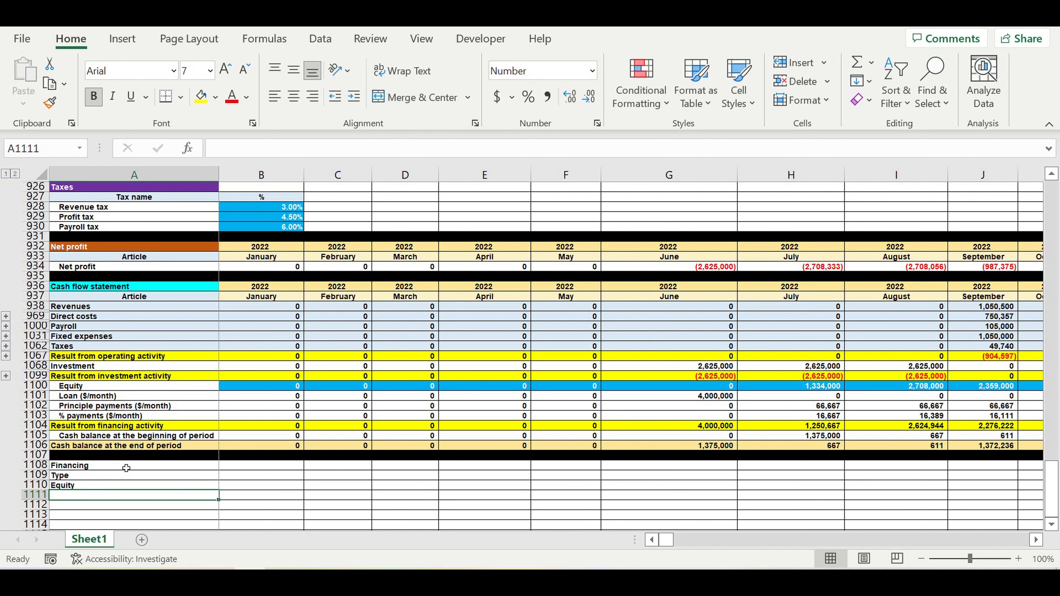
text(Loan)
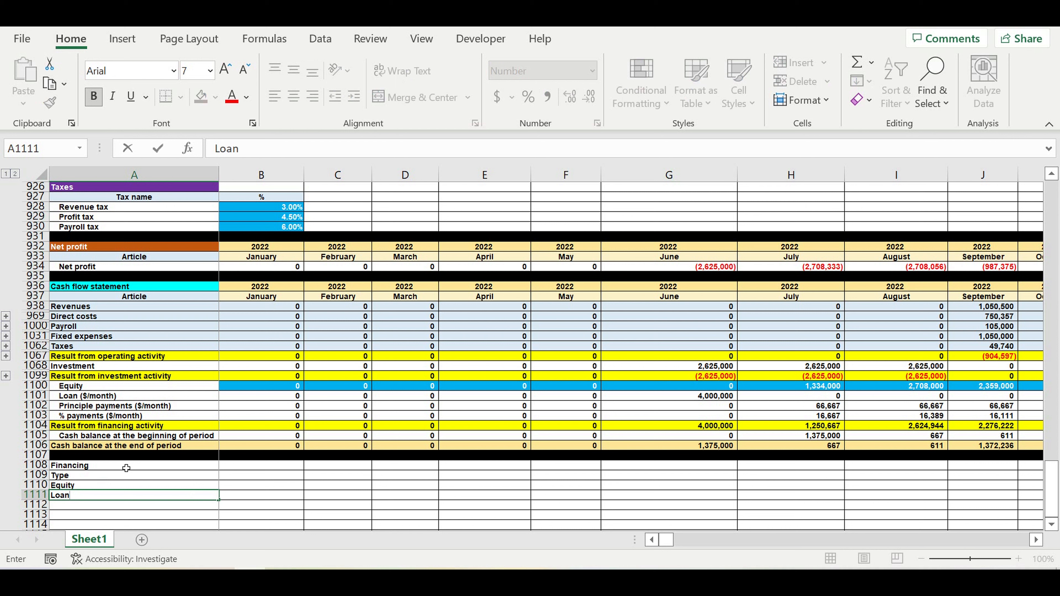
key(Return)
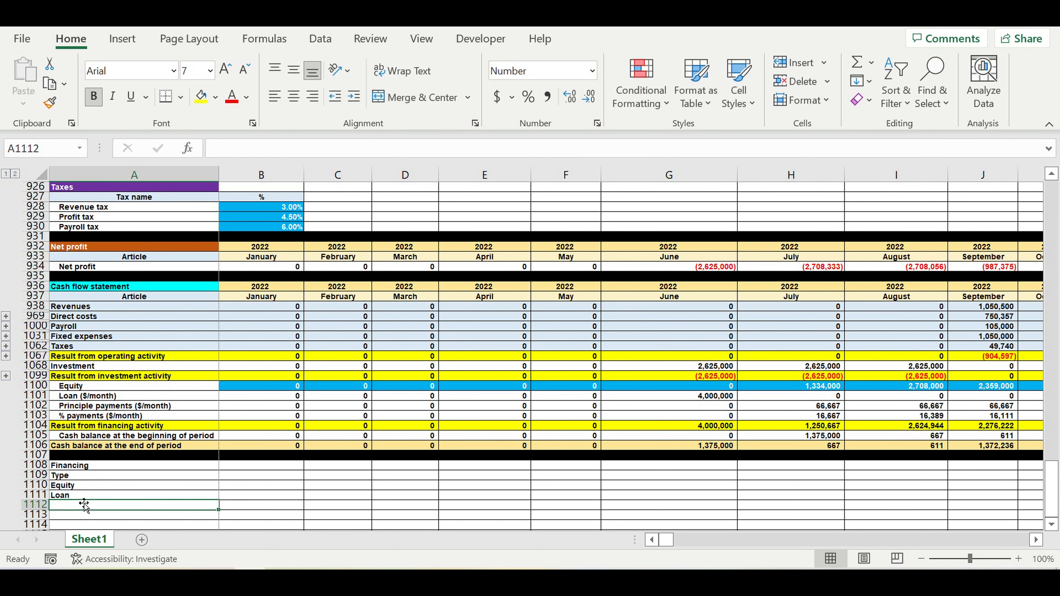
text(Total)
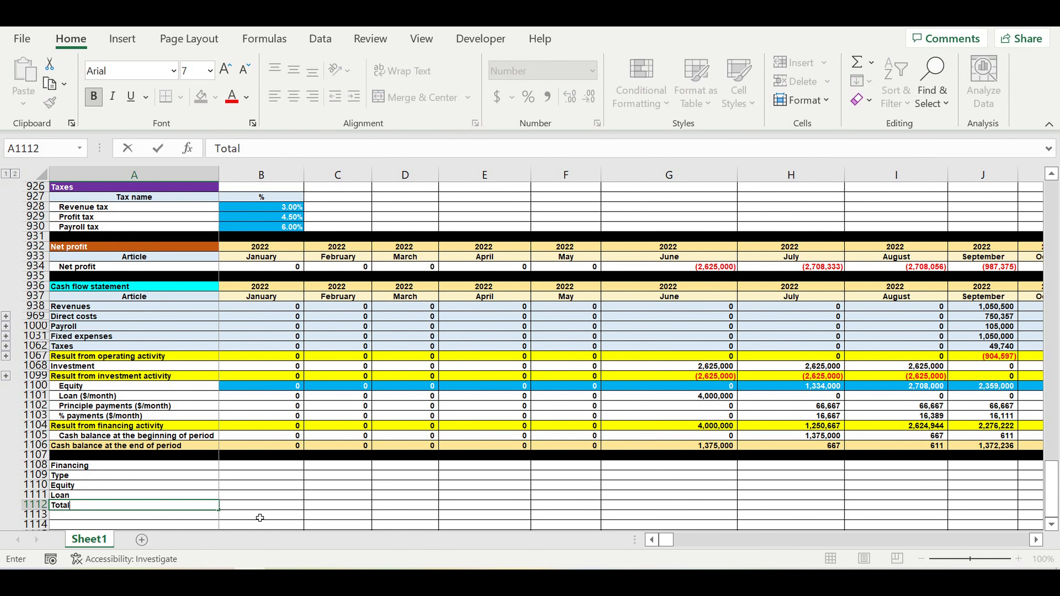
key(Tab)
Format the Financing heading in A1108 with a dark gold fill and white text.
click(91, 464)
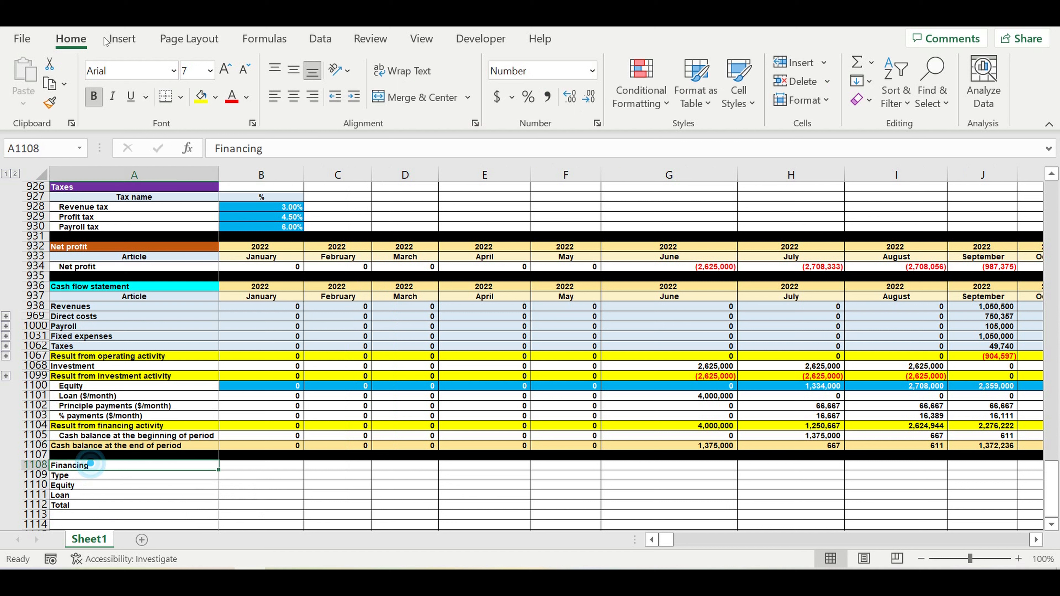
click(215, 97)
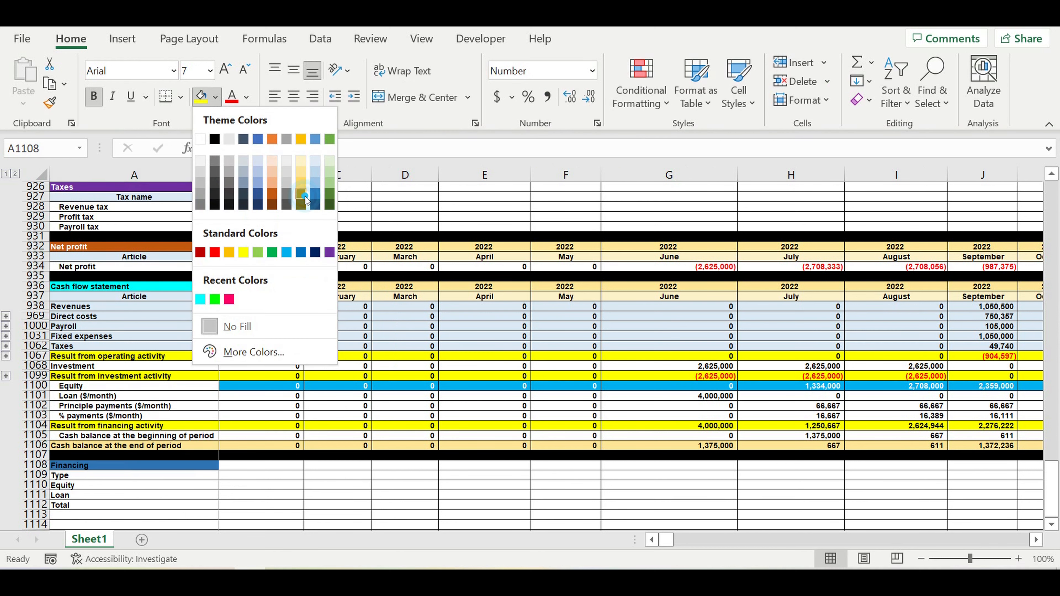
click(301, 193)
click(246, 97)
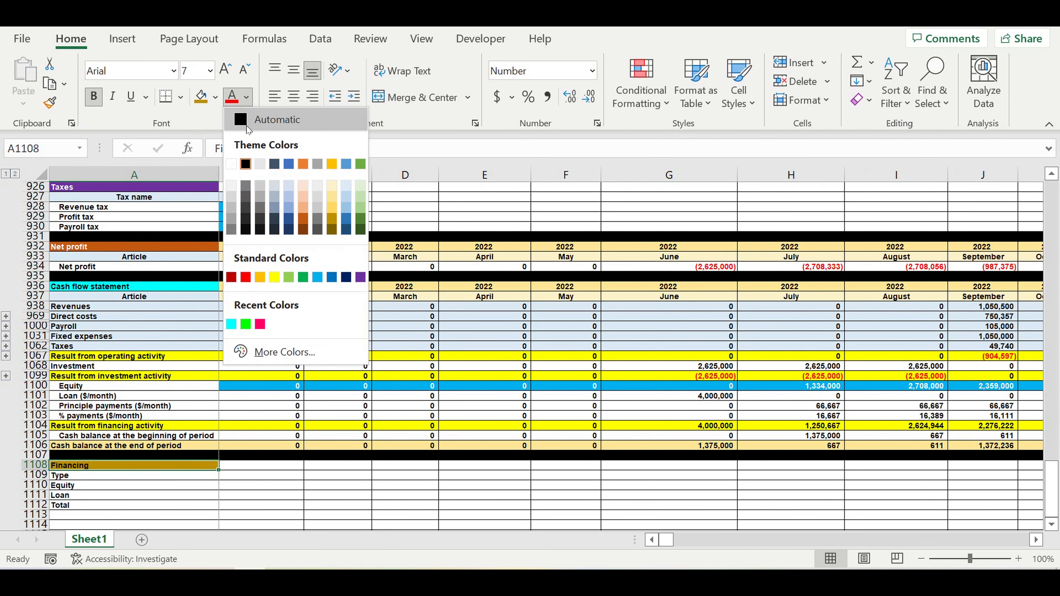
click(232, 167)
Enter $ as the value column header in B1109 beside Type.
click(92, 486)
click(250, 478)
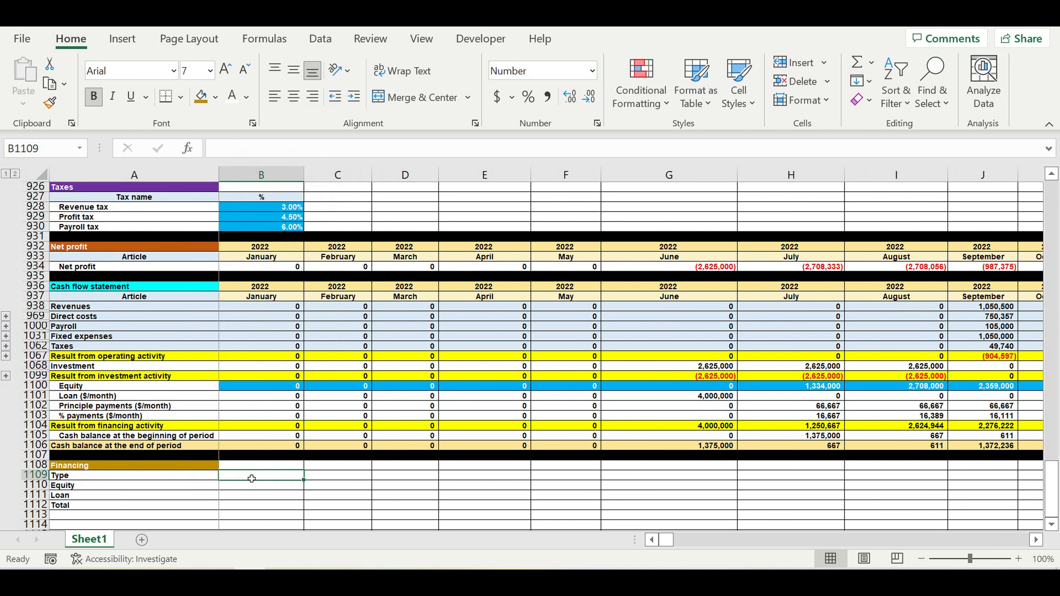
text($)
click(254, 486)
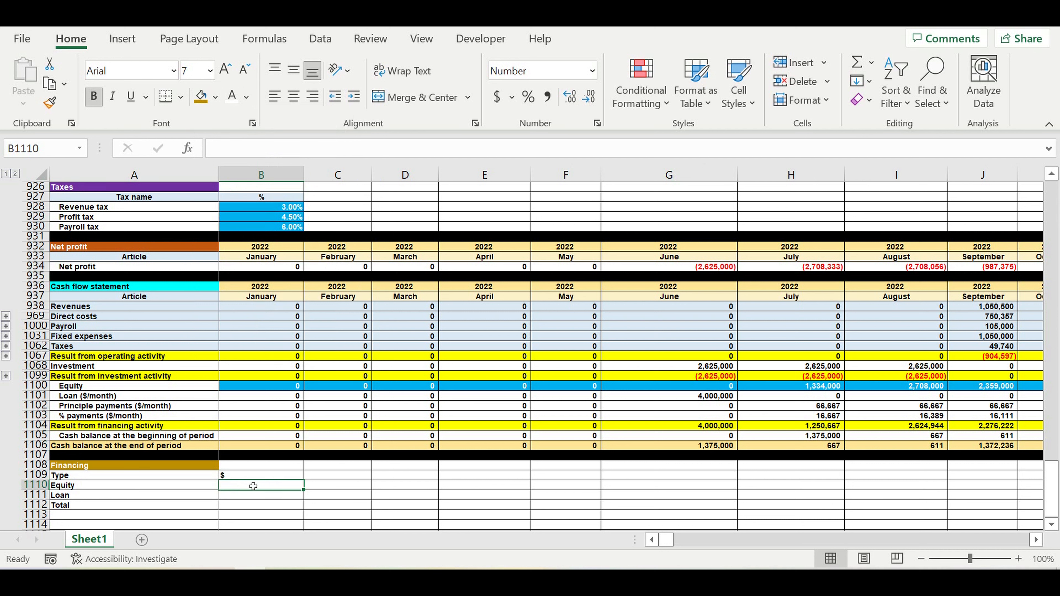
Centre the Type and $ headers in A1109:B1109 and give them a light blue fill.
drag(207, 476, 297, 476)
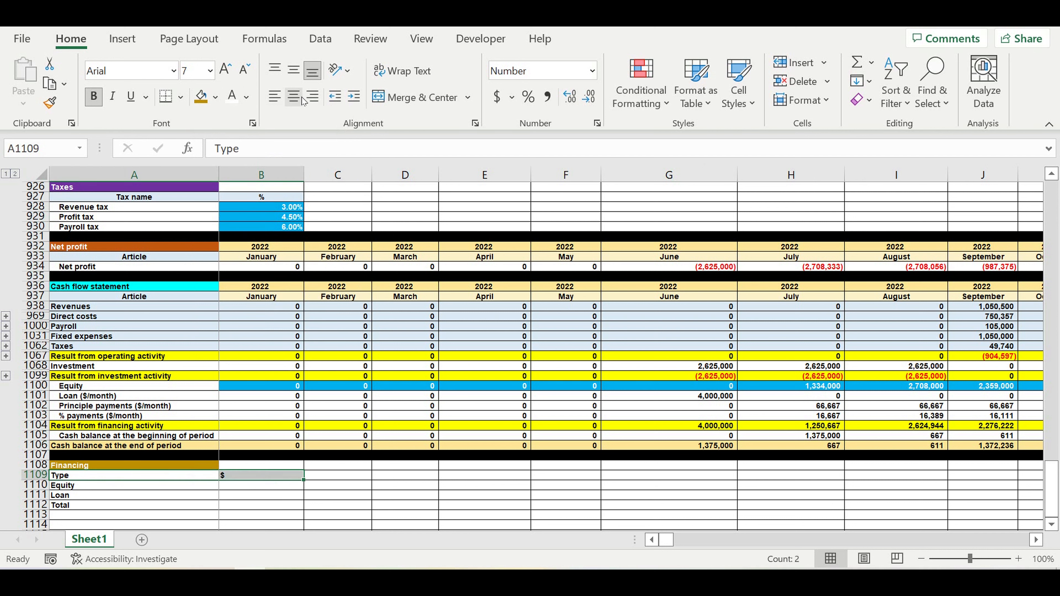
click(301, 98)
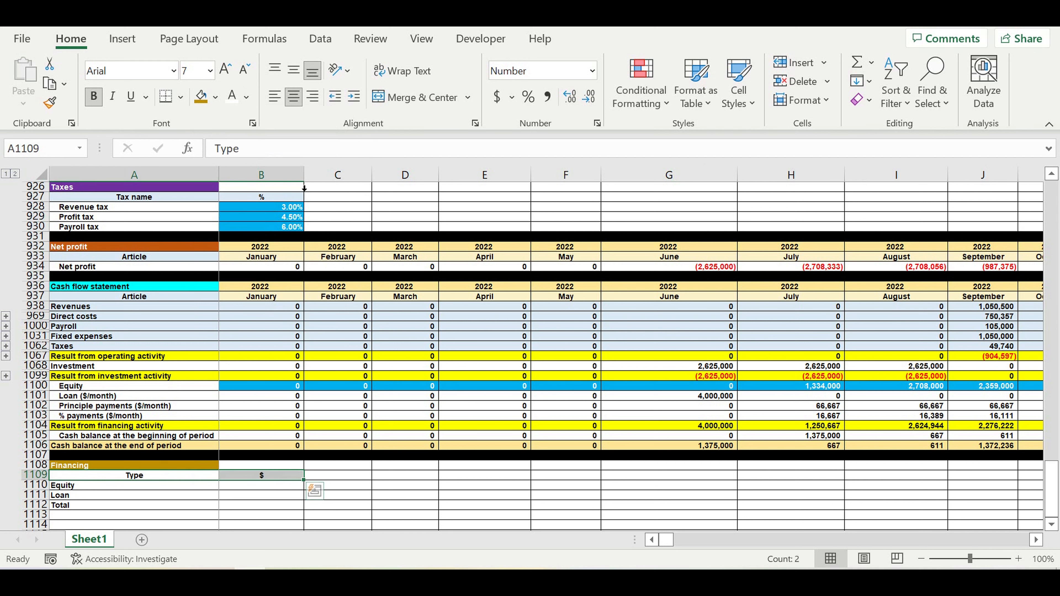
click(216, 97)
click(315, 162)
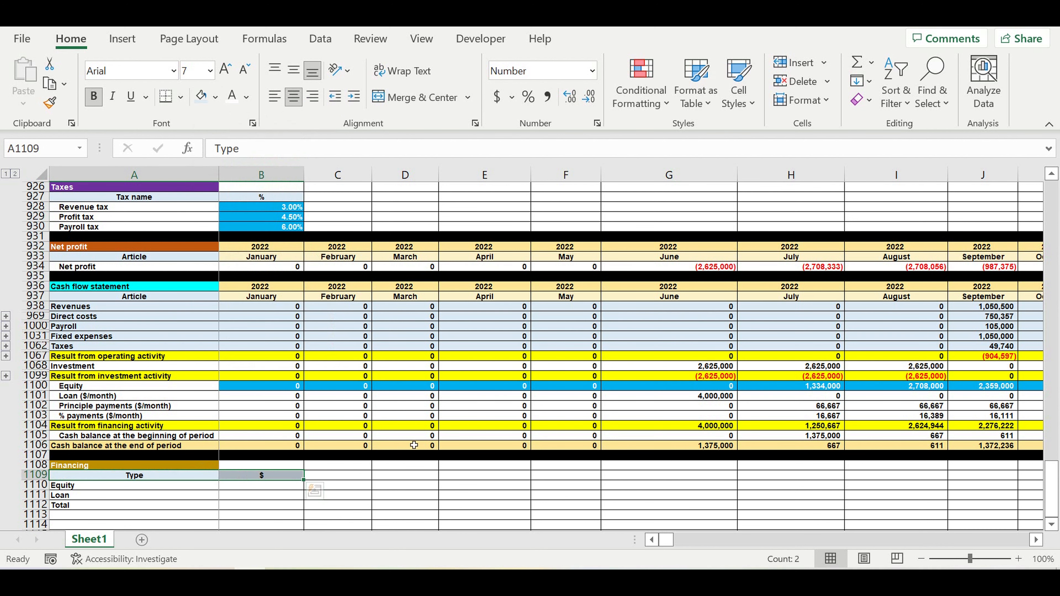
Indent the Equity and Loan labels in A1110:A1111 of the Financing table.
drag(80, 490, 79, 500)
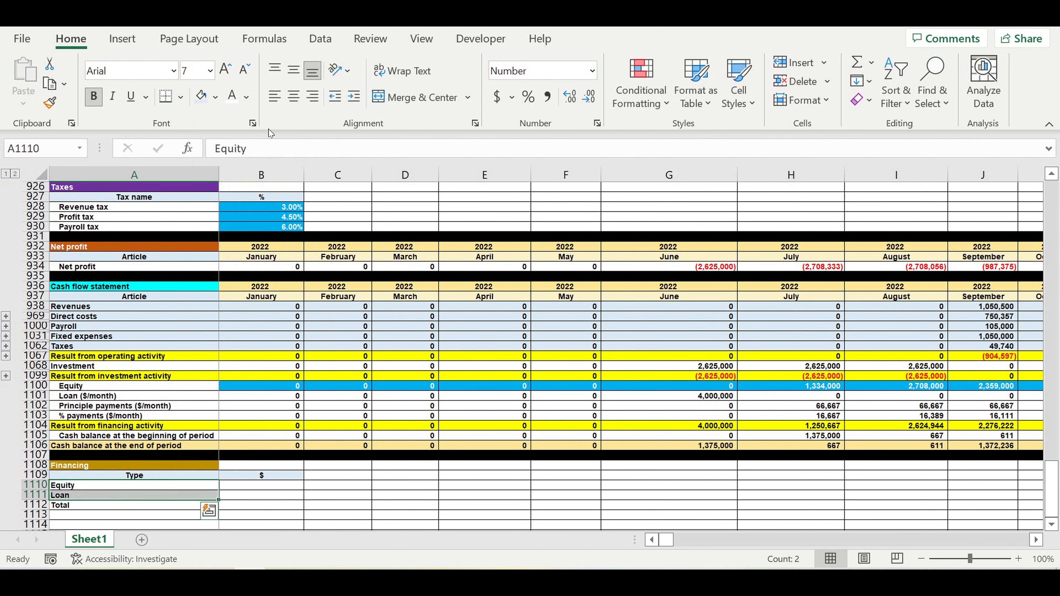
click(354, 96)
click(366, 384)
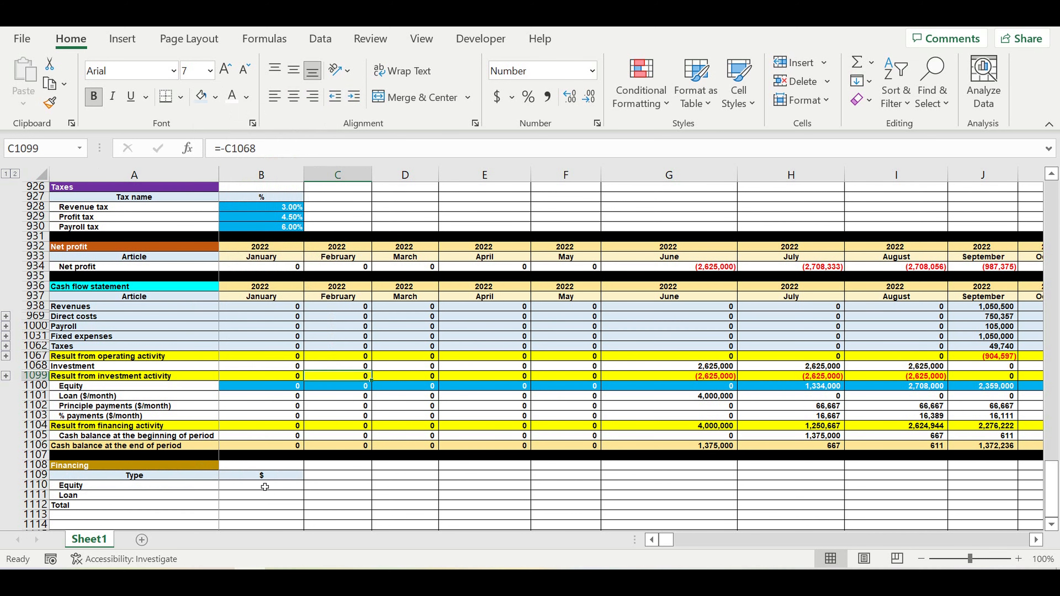
Link B1110 to the Equity total with =DR1100 and fill the formula down to B1111 for the Loan.
click(262, 485)
text(=)
drag(668, 540, 780, 538)
click(670, 387)
key(Return)
click(280, 486)
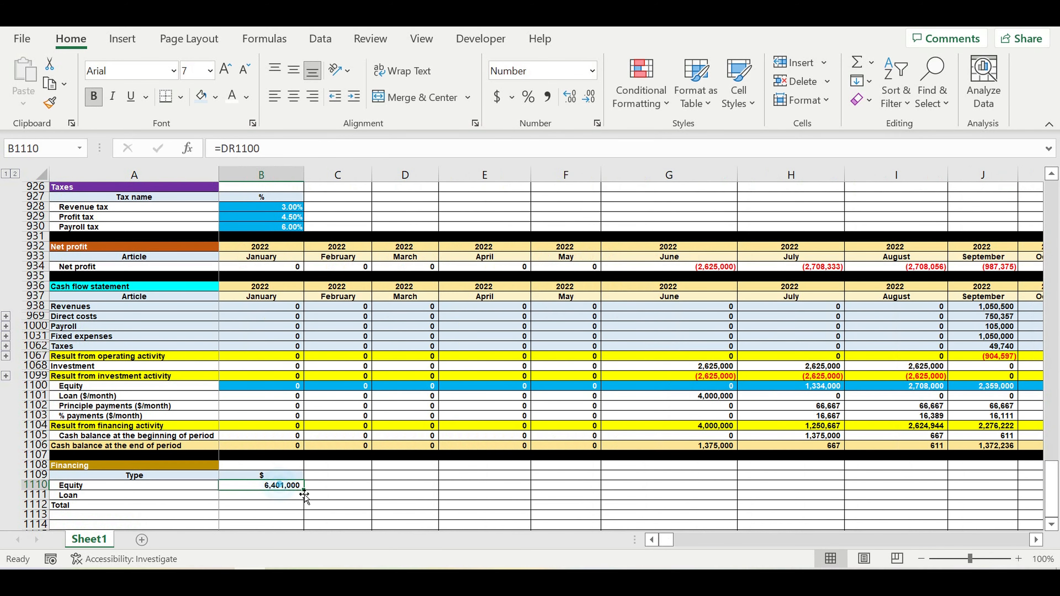
mouse_move(303, 492)
mouse_down()
mouse_move(307, 485)
mouse_move(305, 498)
mouse_up()
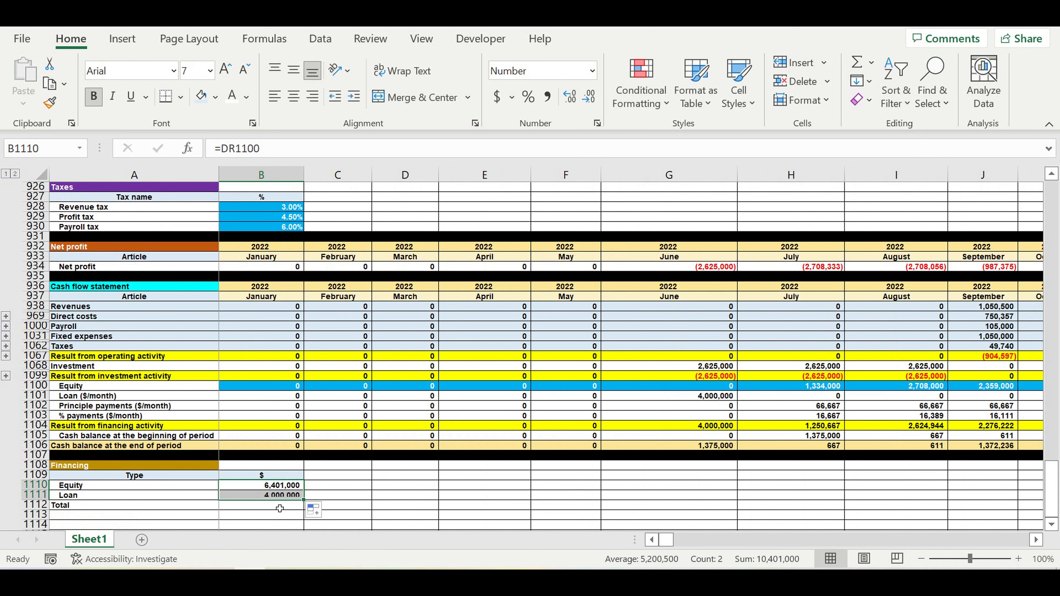
Total the Equity and Loan amounts in B1112 with =SUM(B1110:B1111).
click(279, 506)
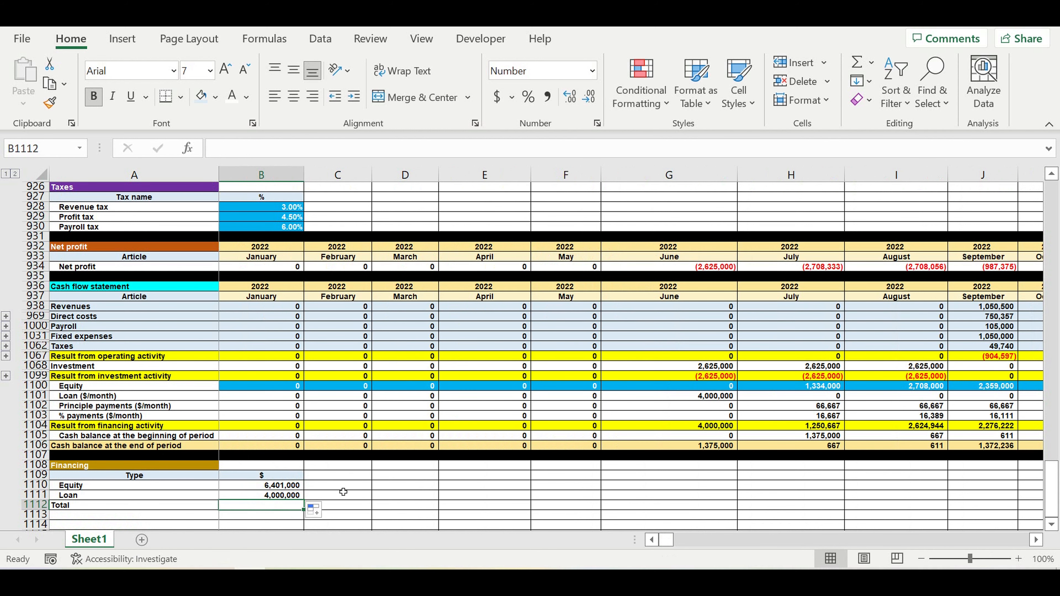
click(858, 62)
key(ctrl+Return)
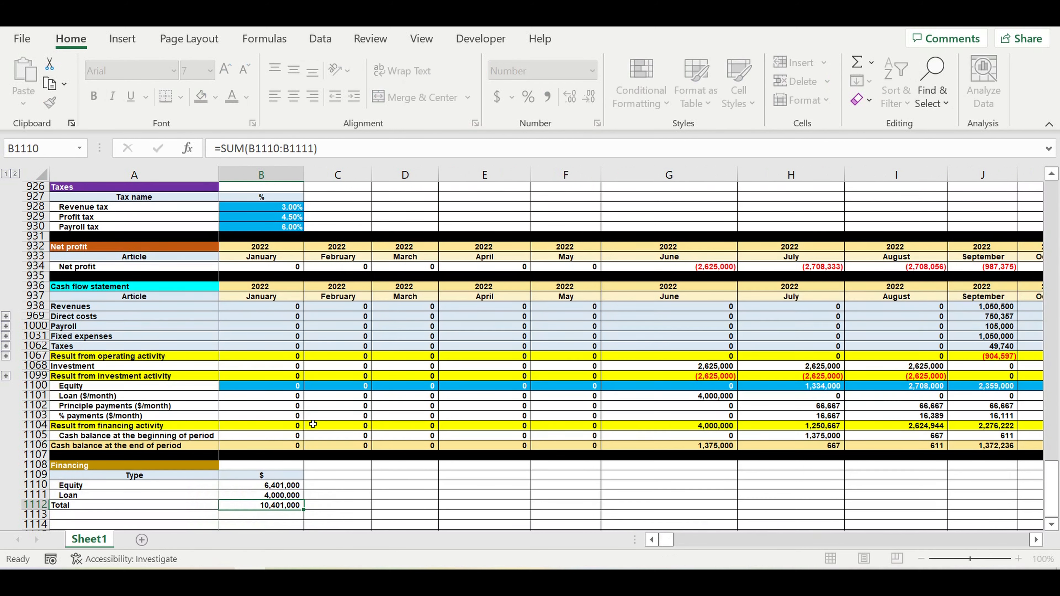
Fill the Financing table's Total row, A1112:B1112, with yellow.
click(213, 504)
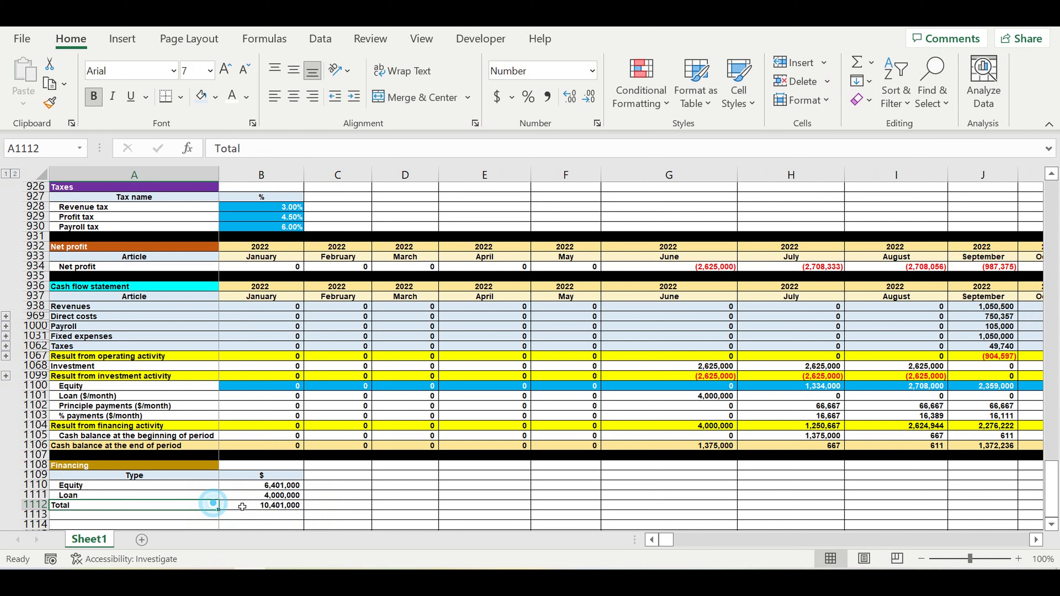
drag(242, 507, 267, 506)
click(215, 96)
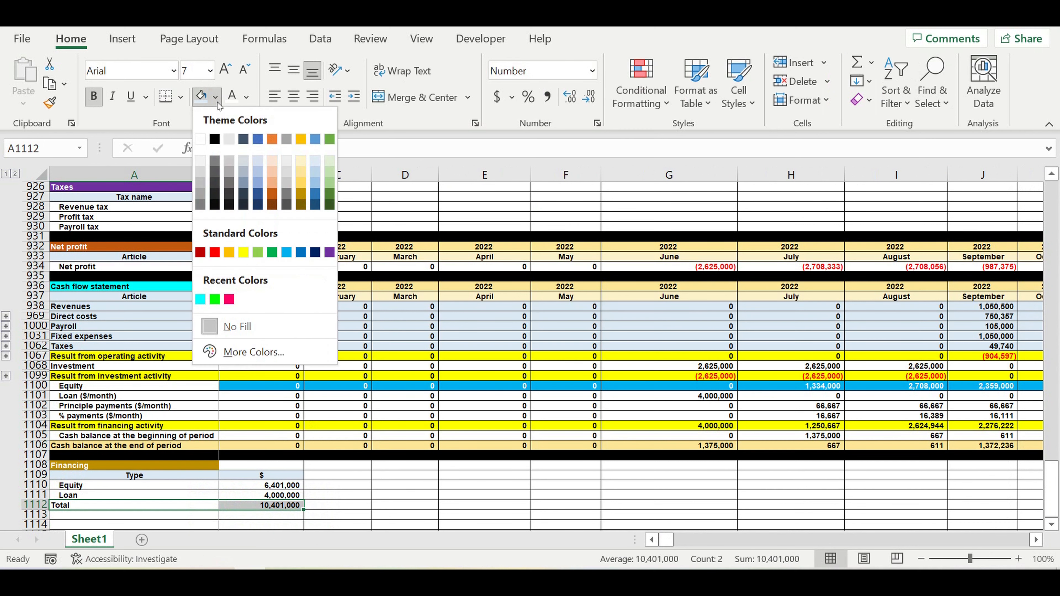
click(246, 255)
click(405, 455)
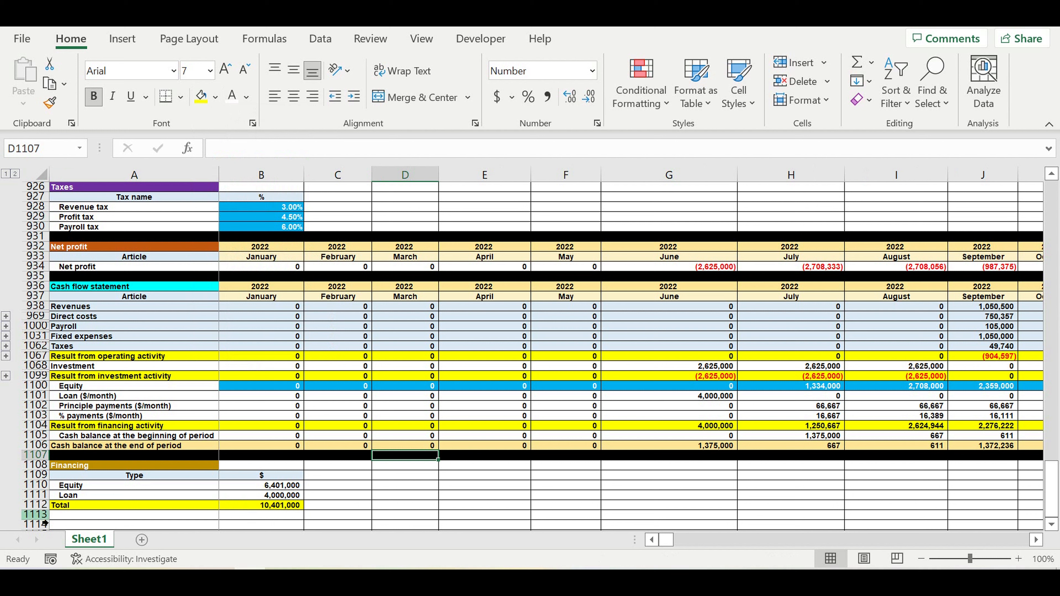
Fill the whole of row 1113 with black as a separator below the Financing table.
click(35, 514)
click(216, 97)
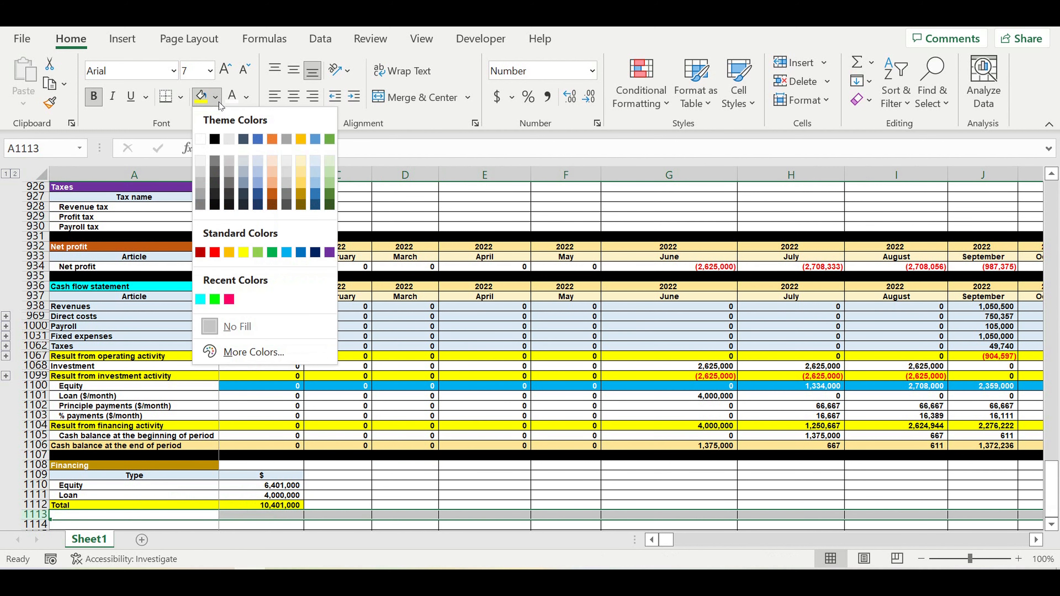
click(221, 137)
click(506, 367)
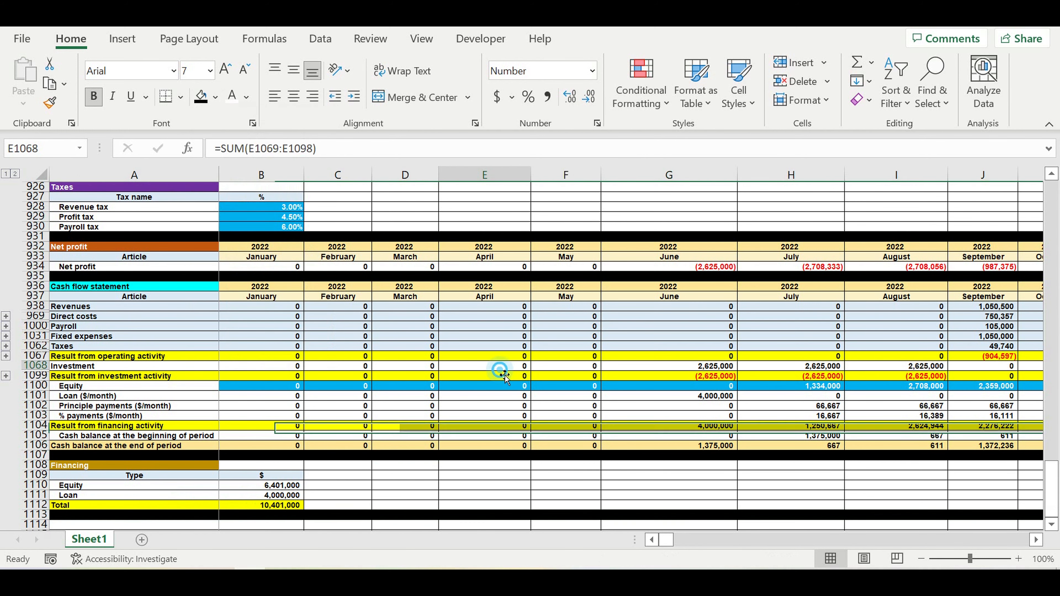
Reset the July to September 2022 Equity values to 0 by filling the June 2022 value across row 1100.
scroll(497, 414, down, 2)
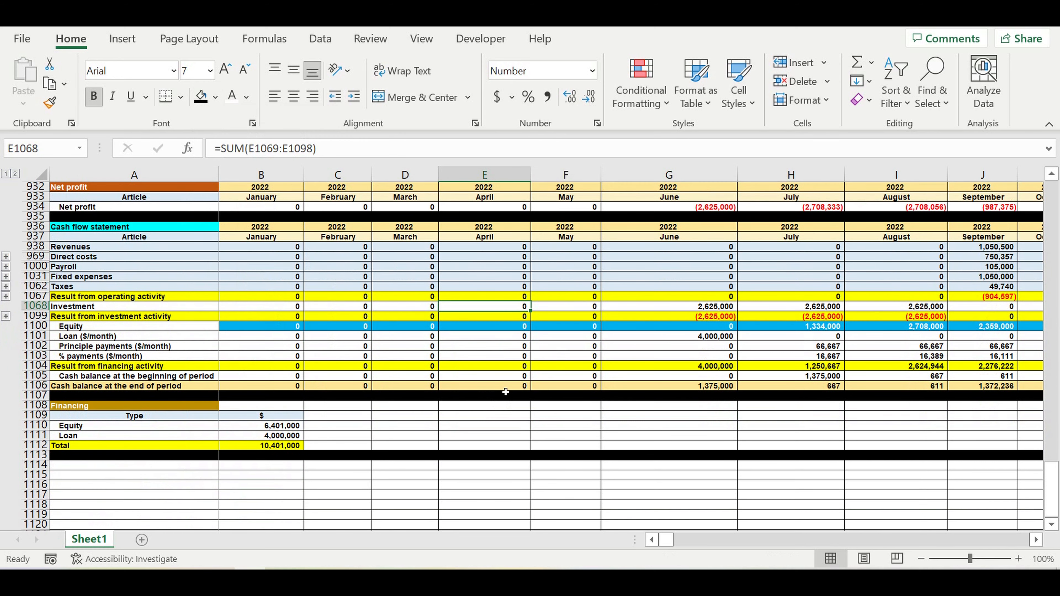
drag(699, 330, 972, 328)
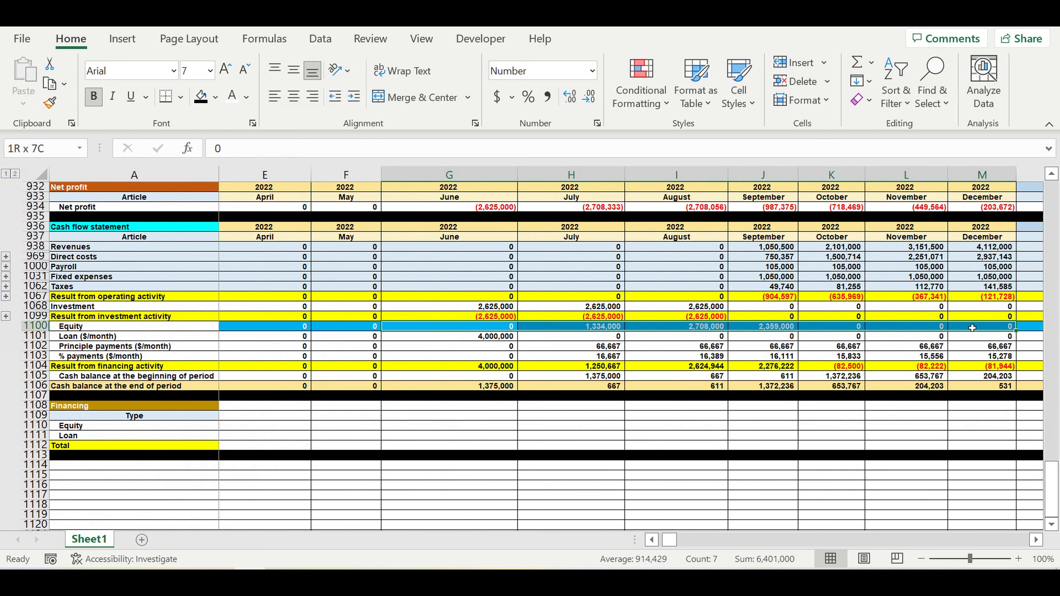
click(501, 366)
click(497, 327)
drag(522, 336, 789, 332)
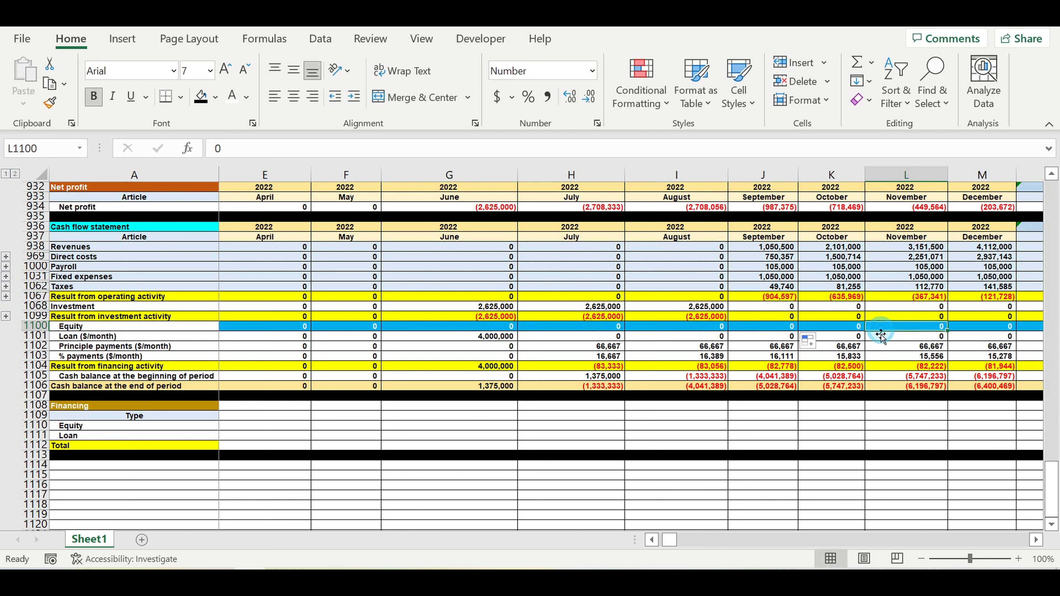
Set the loan's Amount ($) in B907 to 0.
click(511, 342)
drag(673, 542, 666, 542)
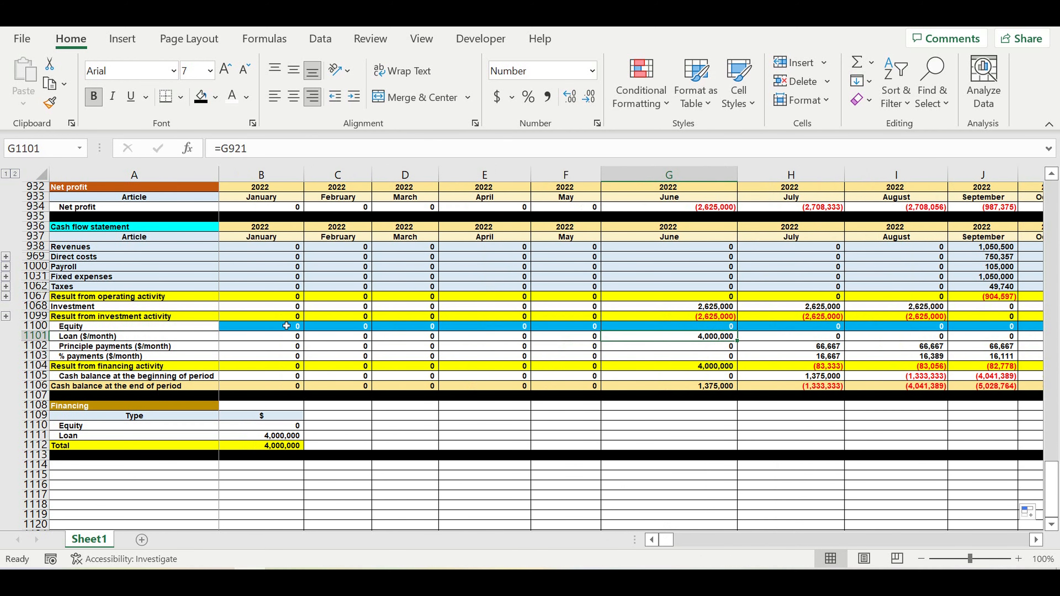
scroll(288, 322, up, 8)
click(275, 211)
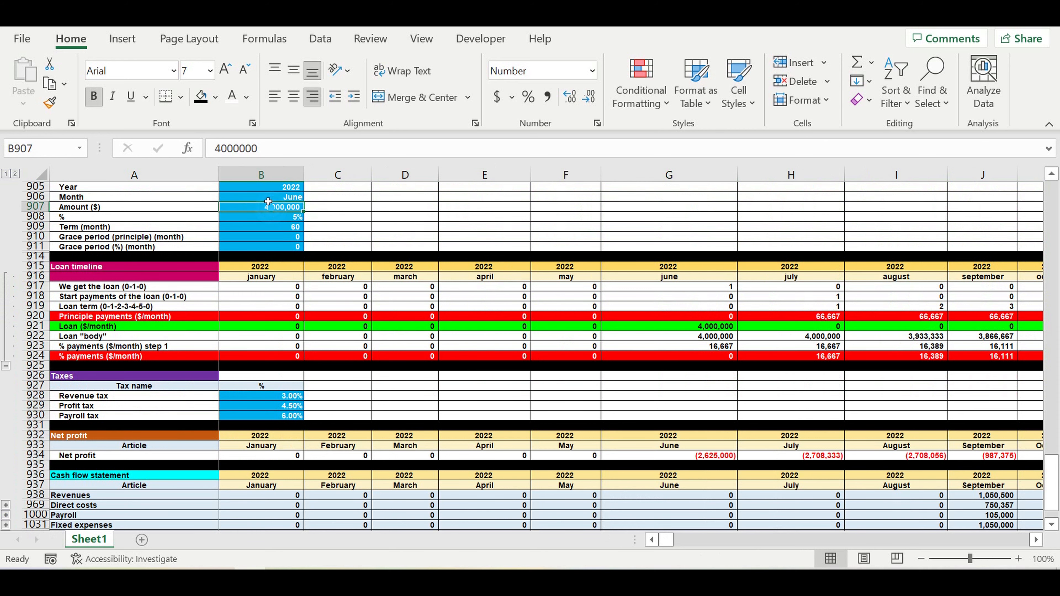
text(0)
key(Return)
click(479, 354)
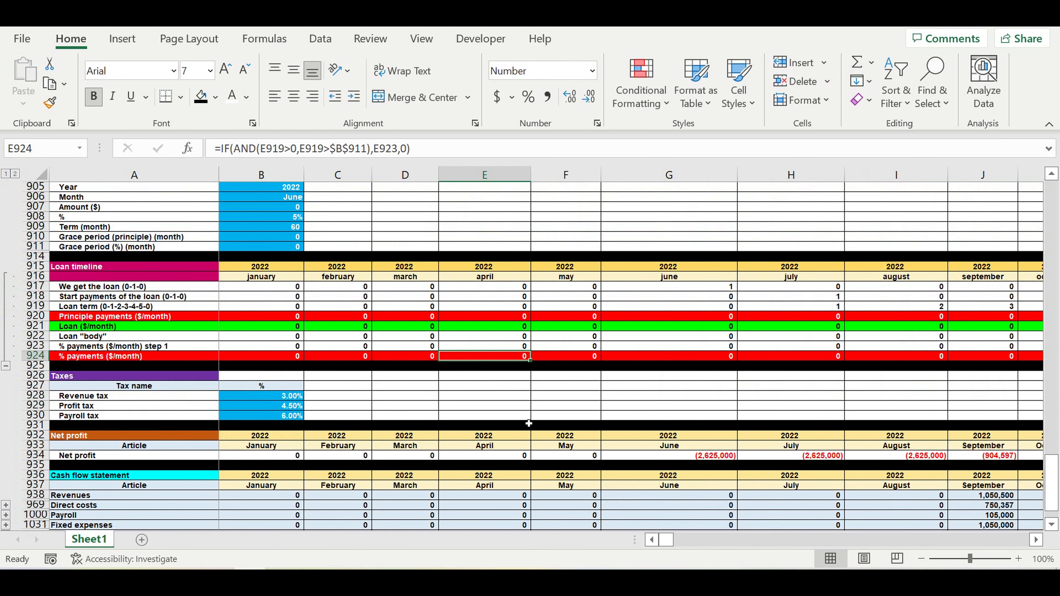
Copy the Cash flow statement header rows 936:937 and paste them at row 1114, below the Financing table.
scroll(528, 427, down, 6)
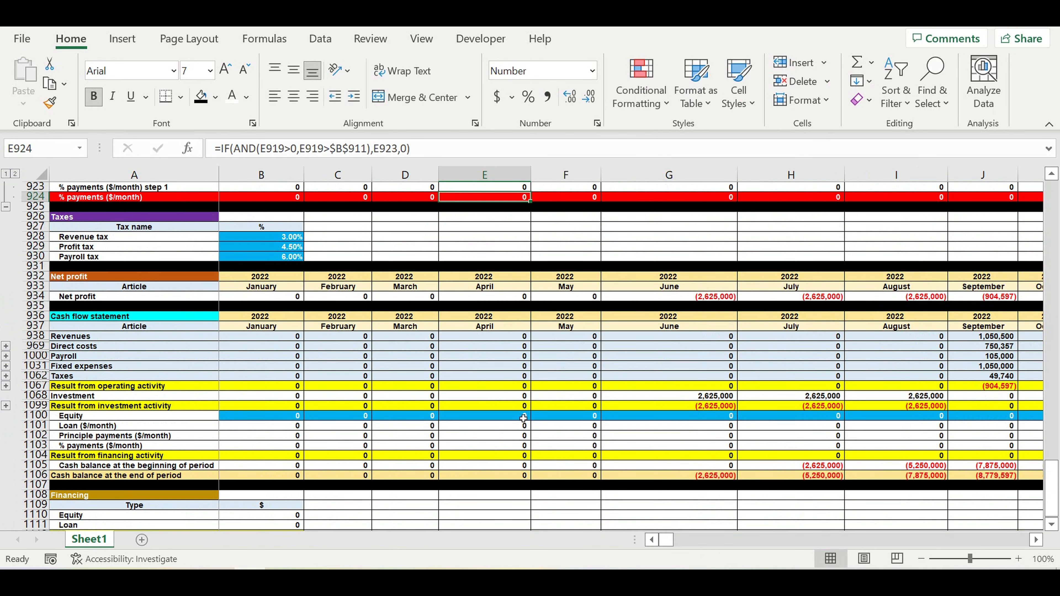
scroll(523, 418, down, 1)
scroll(686, 422, down, 2)
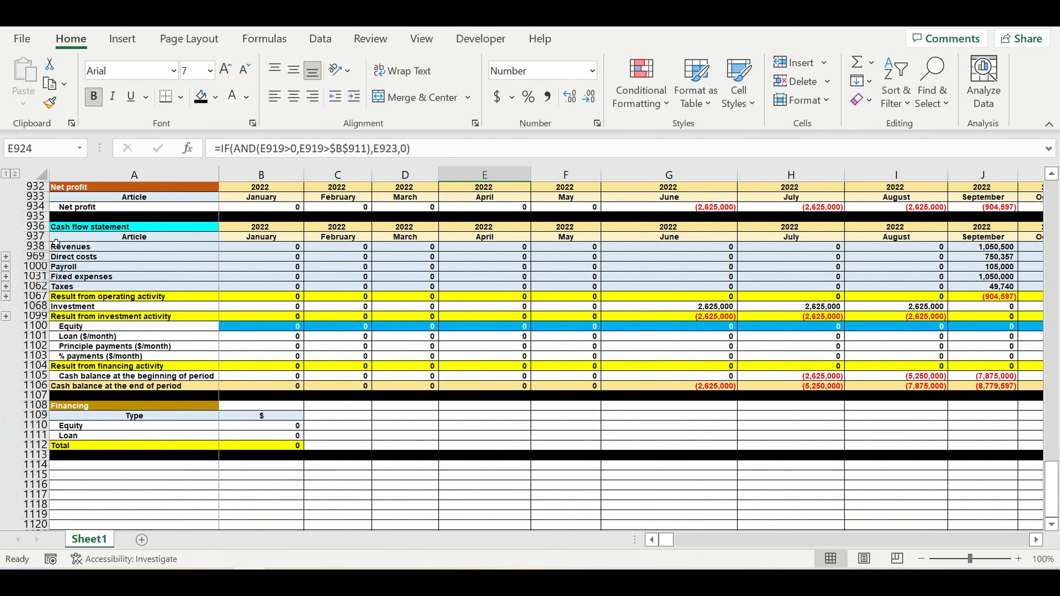
drag(35, 226, 36, 237)
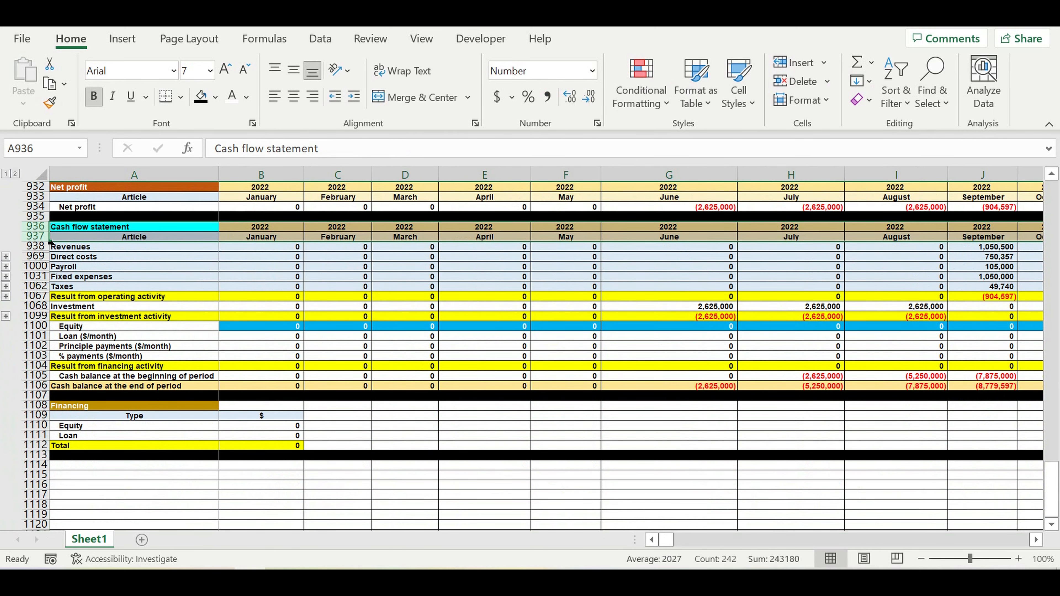
key(ctrl+c)
click(97, 466)
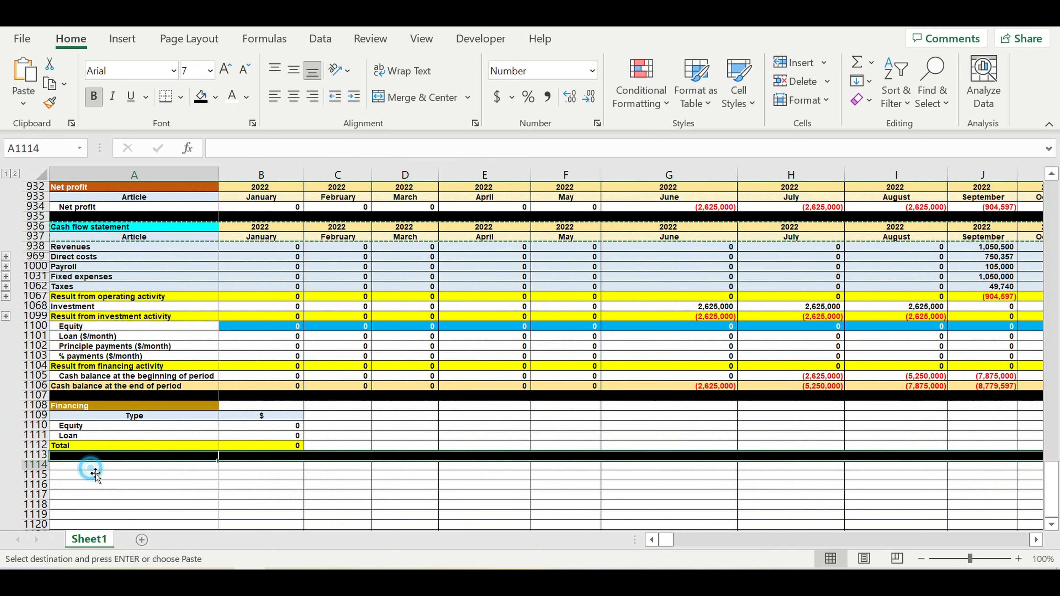
key(ctrl+v)
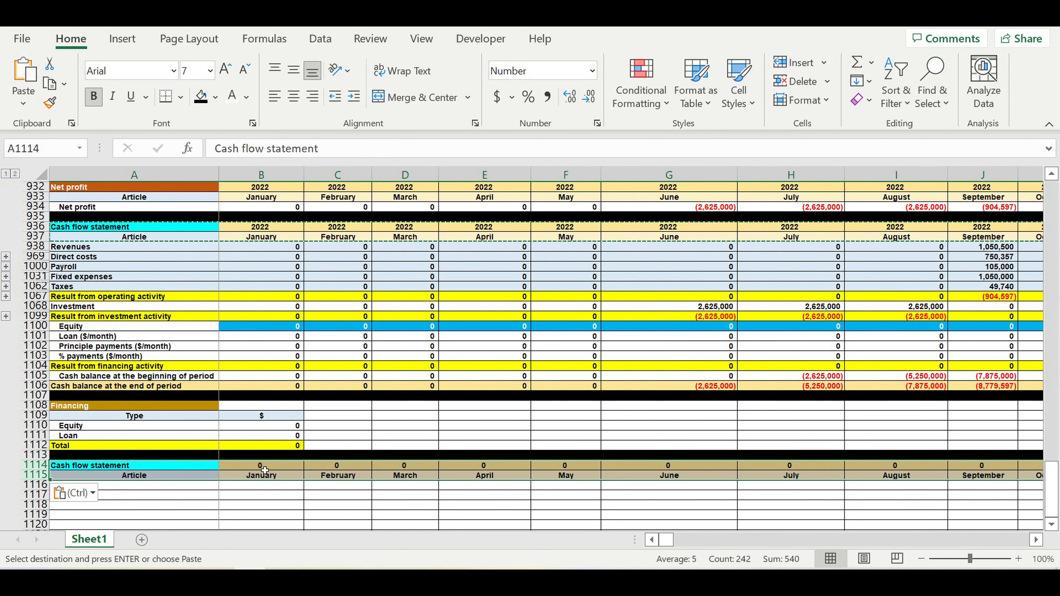
Link the new header's January year in B1114 to the Cash flow statement's year with =B936.
click(262, 466)
text(=)
click(260, 228)
key(Return)
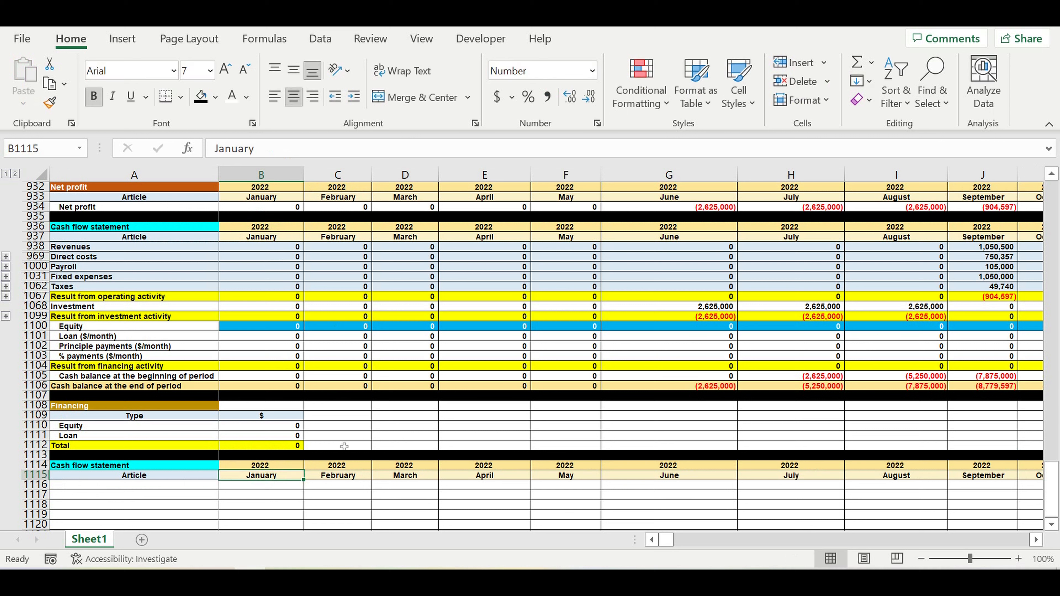
Title the new table CF in A1114 and change its column label in A1115 to Parameter.
click(154, 466)
text(CF)
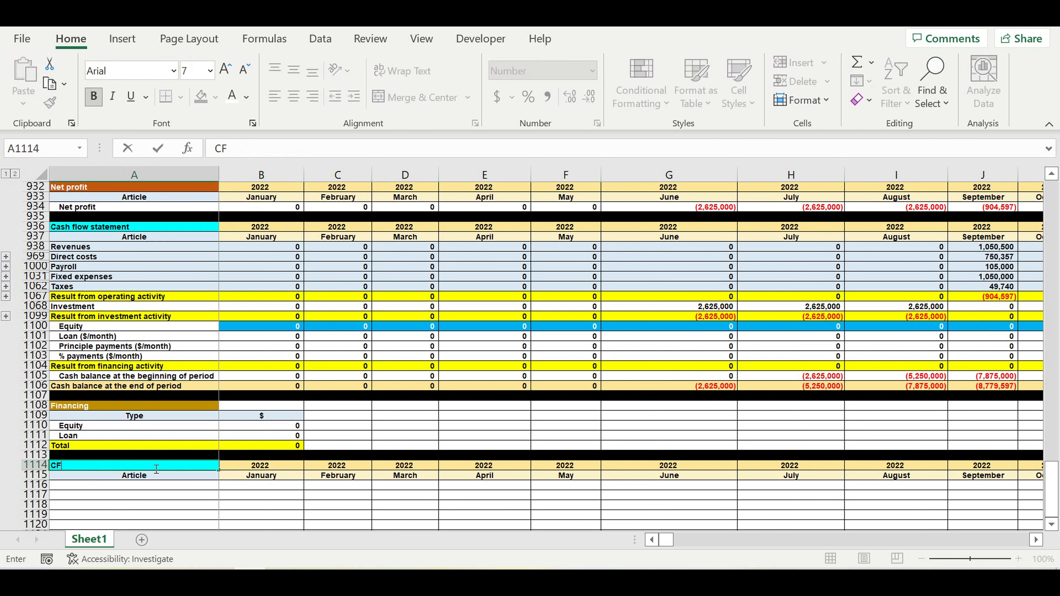
key(Return)
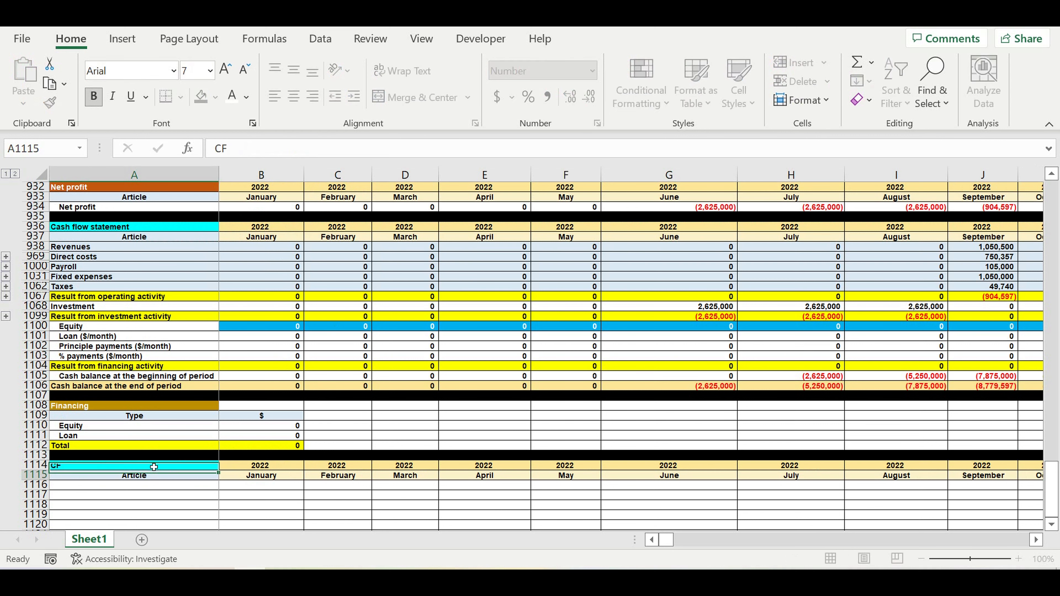
click(154, 467)
click(142, 477)
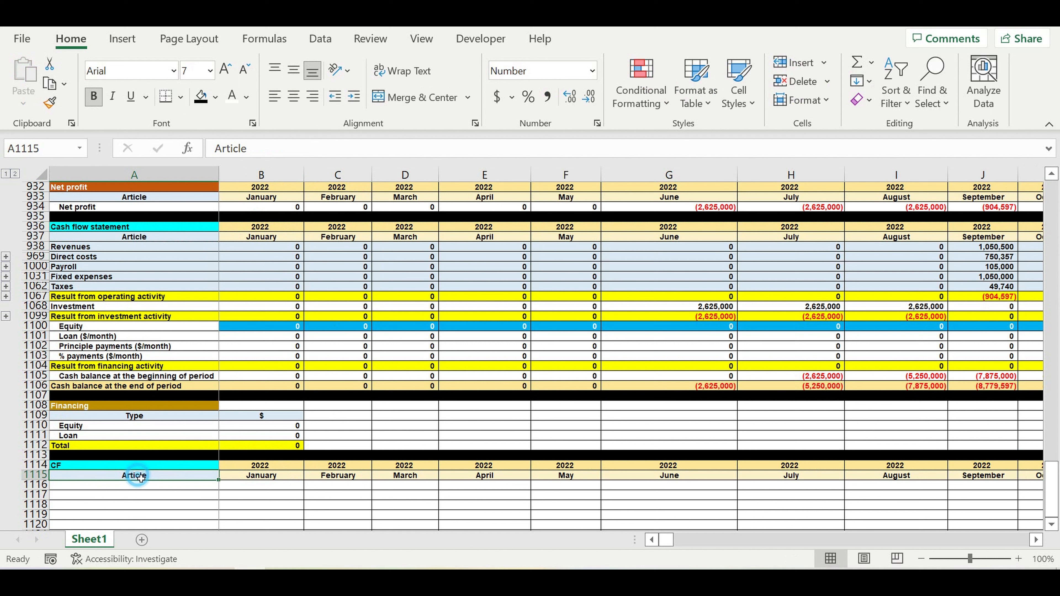
text(Parameter)
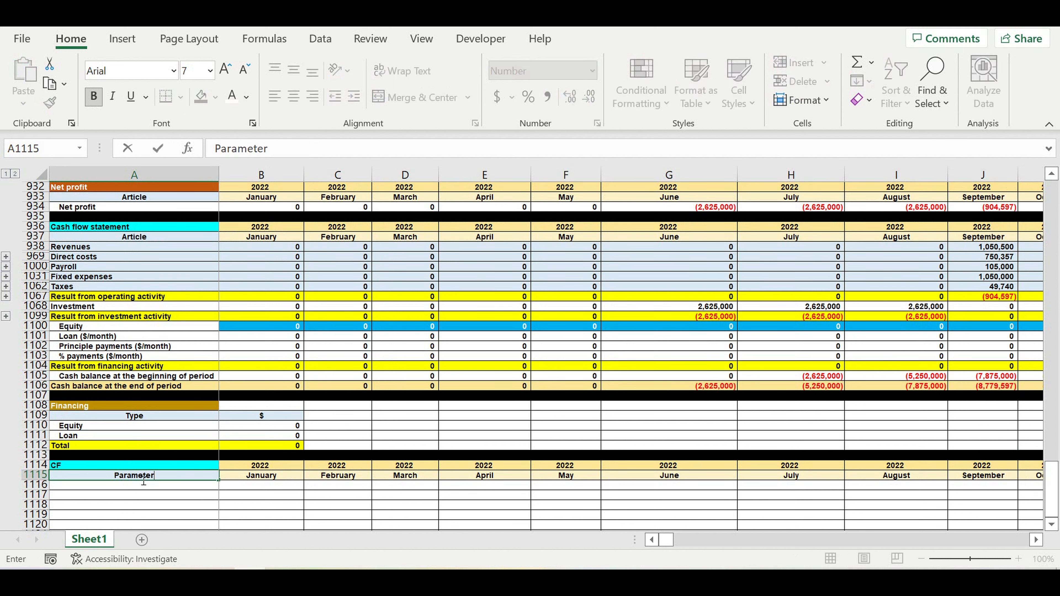
key(ctrl+Return)
key(Return)
Fill the CF title cell A1114 with dark brown and make its text white.
click(113, 465)
click(215, 96)
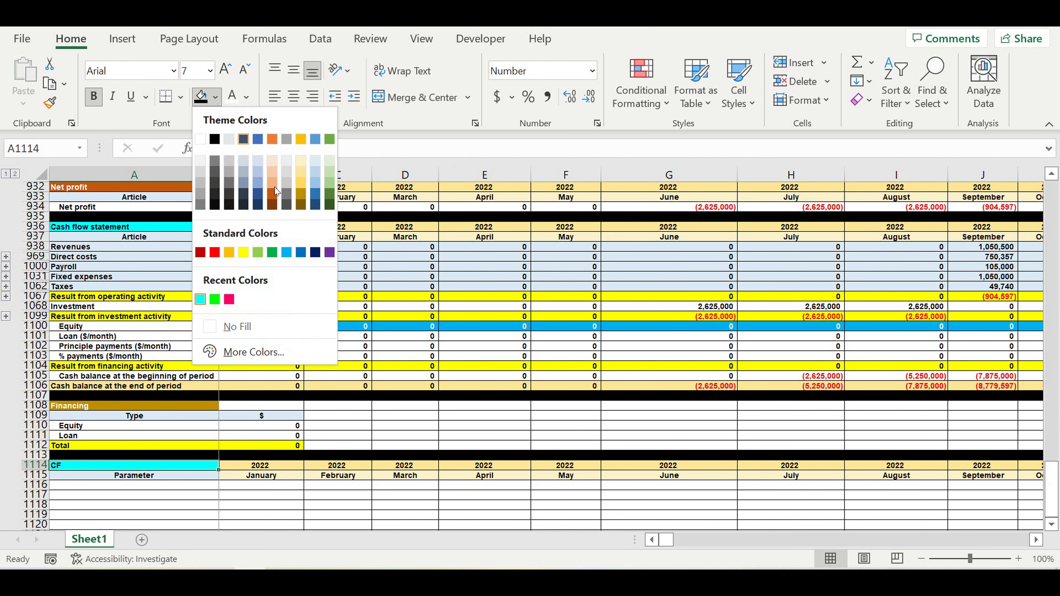
click(271, 204)
click(234, 98)
Label row 1116 by linking A1116 to the table title with =A1114.
click(188, 486)
text(=)
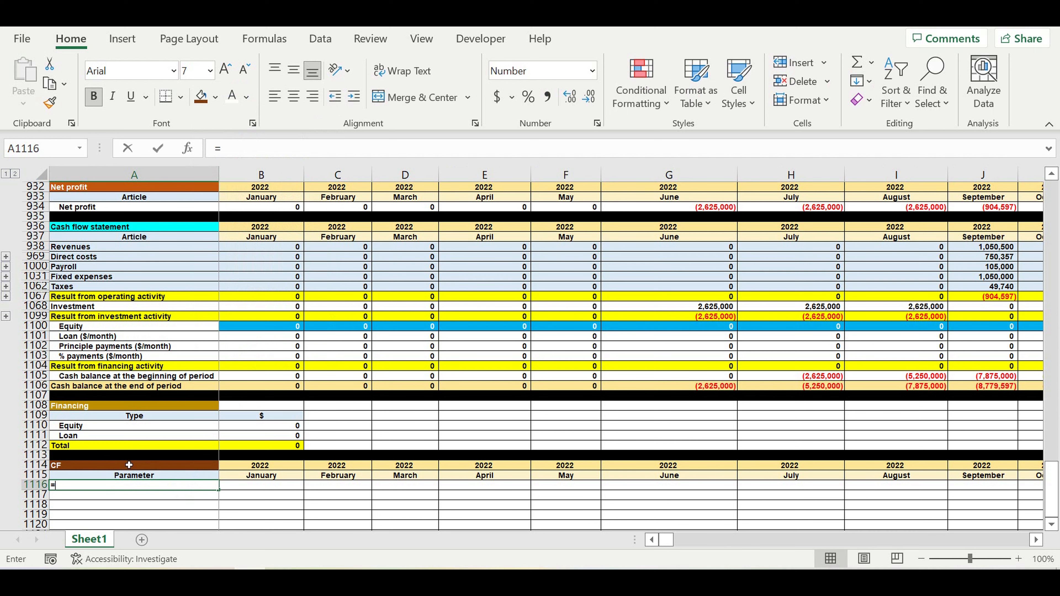
click(104, 465)
key(Return)
click(185, 387)
Calculate the January 2022 CF without equity in B1116 with =B1067+B1099+B1101-B1102-B1103.
click(246, 486)
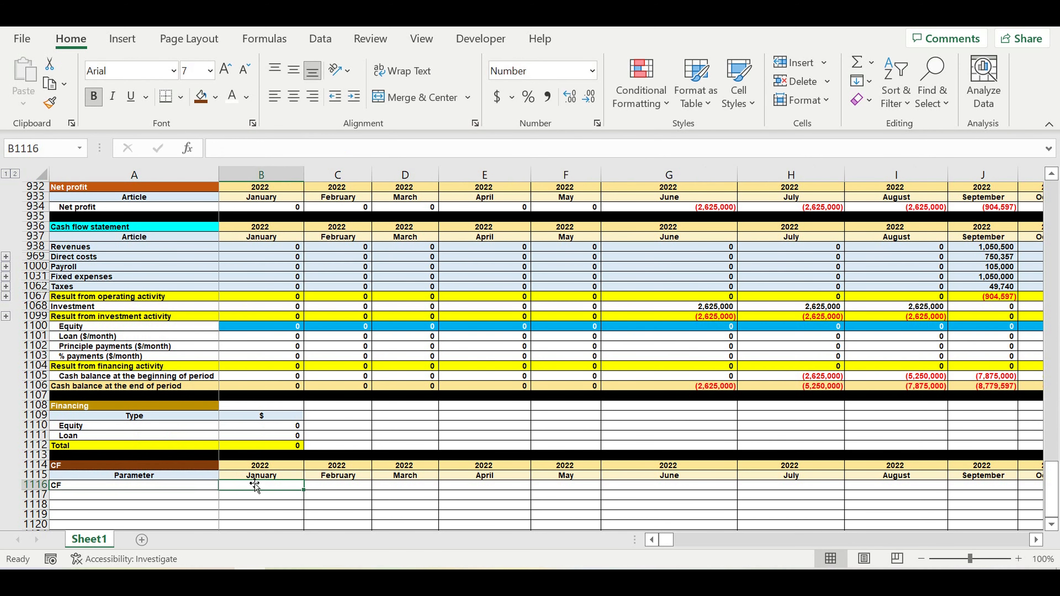
text(=)
click(234, 299)
text(+)
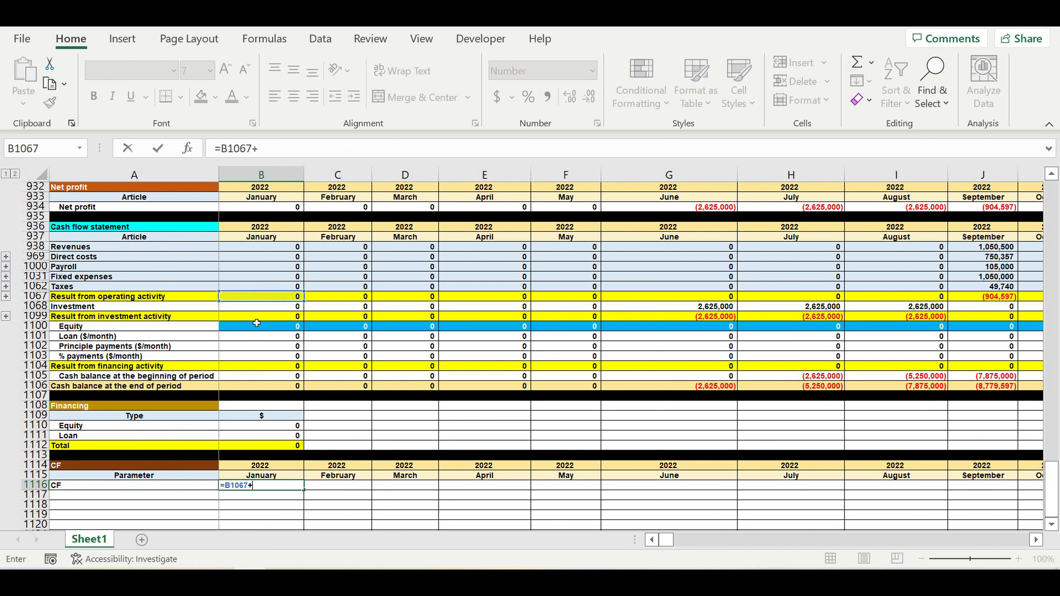
click(257, 320)
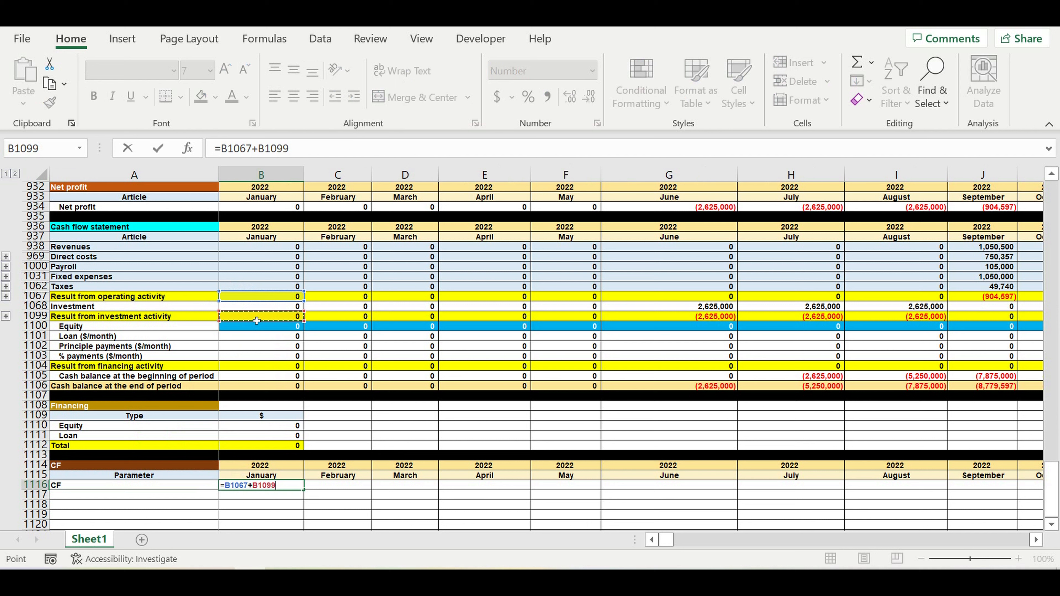
text(+)
click(255, 340)
text(-)
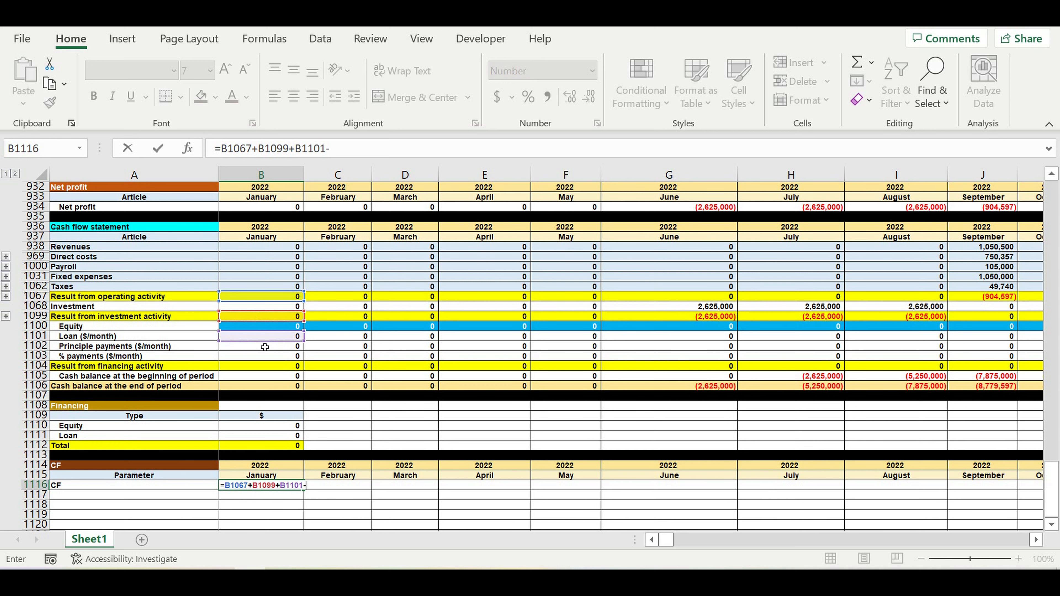
click(253, 348)
text(-)
click(245, 359)
key(Return)
Copy the CF formula to February 2022 in C1116 and append +B1116 to make it cumulative.
click(279, 486)
drag(304, 491, 385, 500)
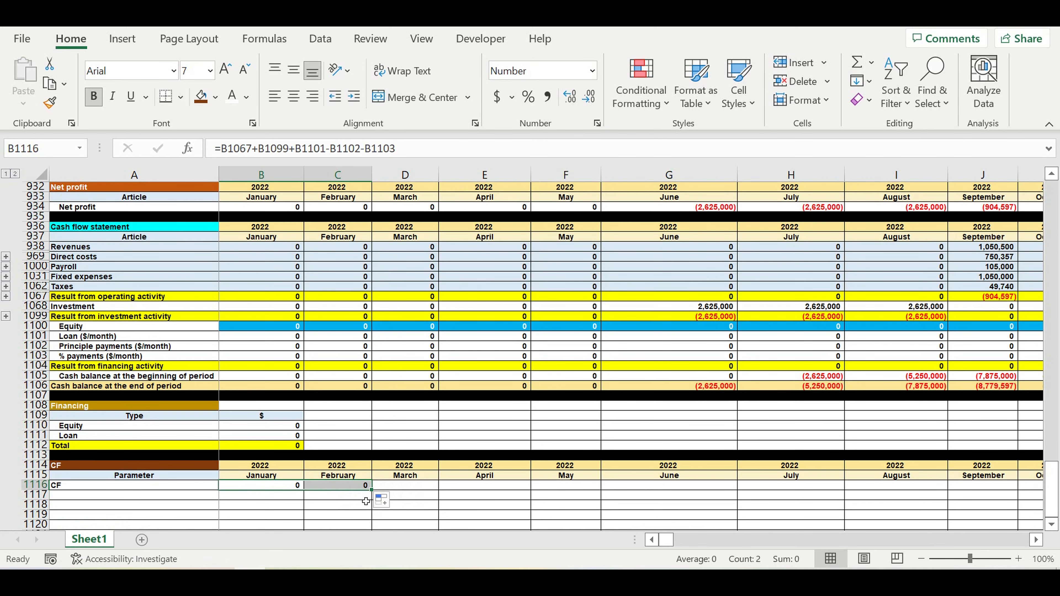
click(346, 487)
click(413, 154)
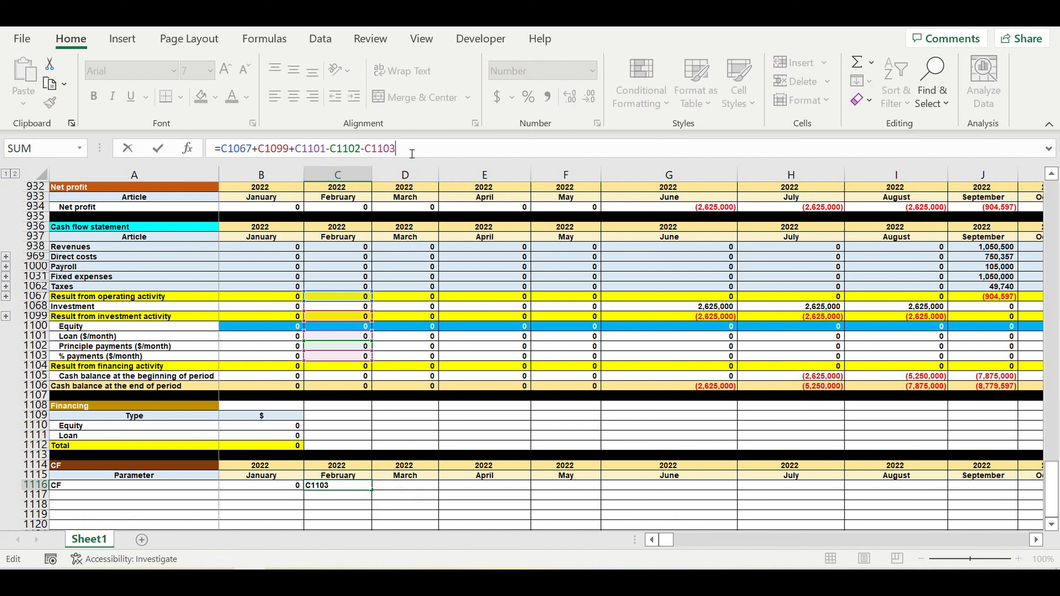
text(+)
click(265, 489)
key(Return)
Fill the cumulative CF formula from C1116 across to December 2031 in DQ1116.
click(352, 492)
drag(378, 495, 925, 485)
drag(1052, 481, 910, 486)
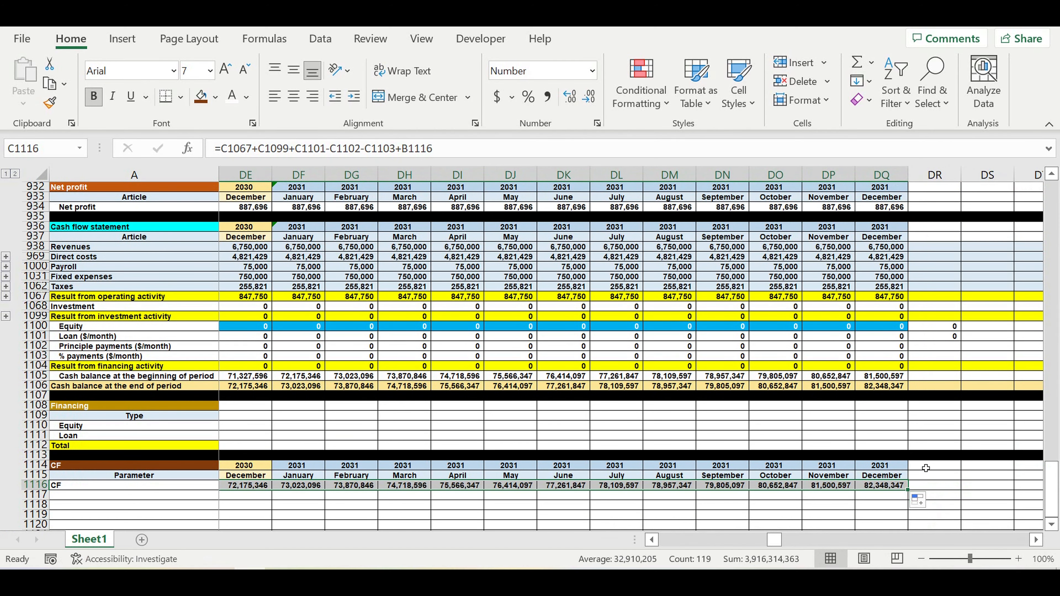
Find the lowest cumulative CF in DR1116 with =MIN(B1116:DQ1116).
click(956, 455)
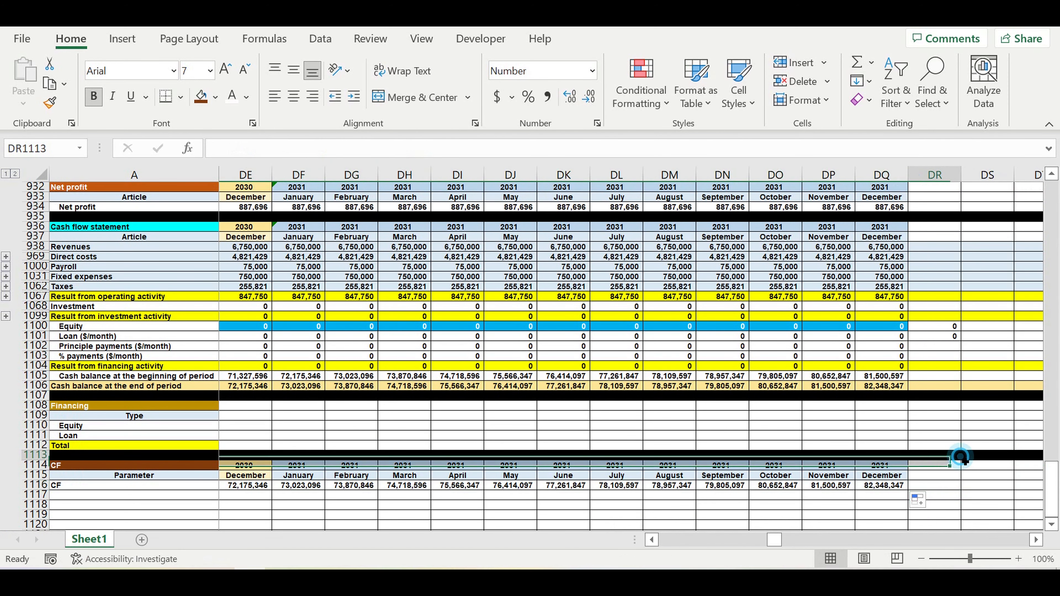
click(979, 496)
click(939, 485)
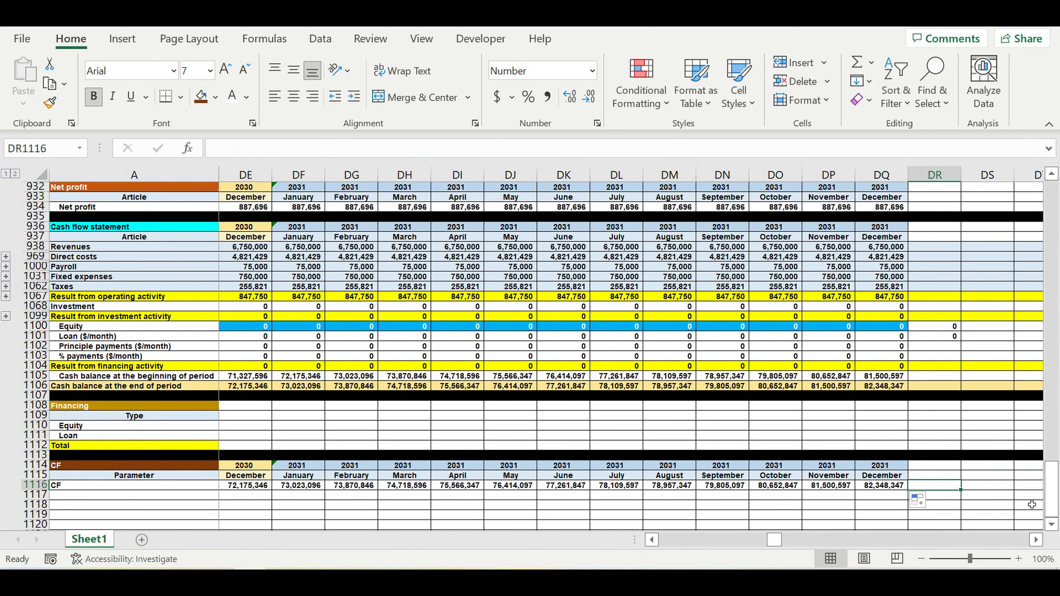
text(=)
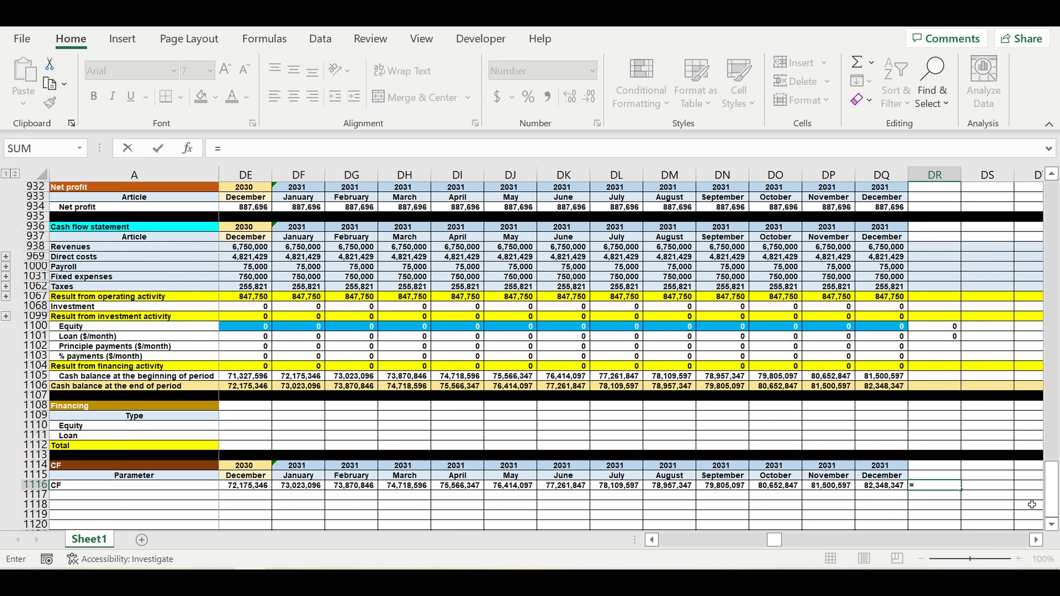
text(min()
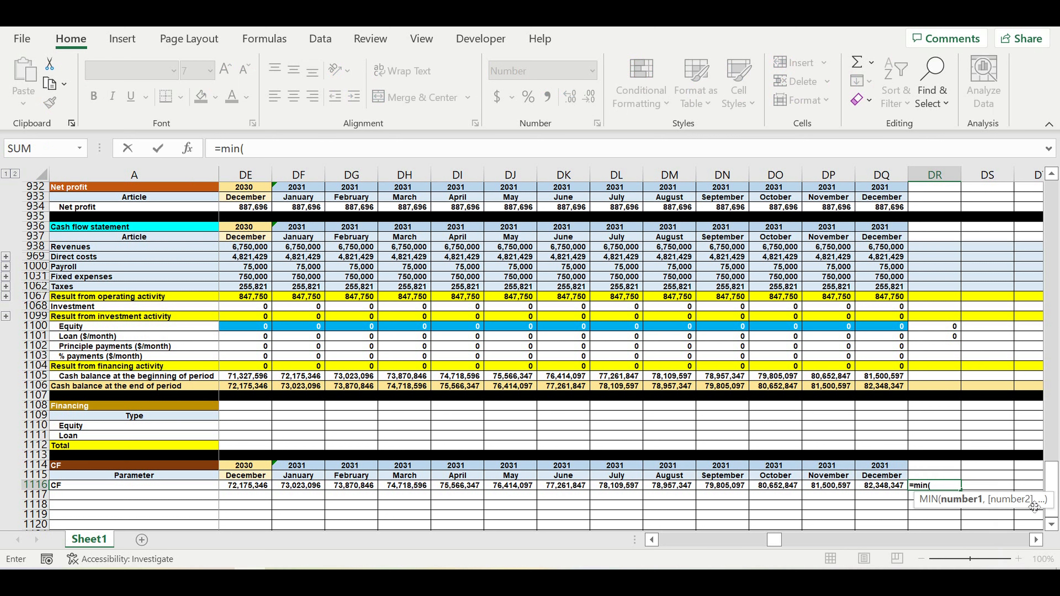
click(879, 486)
drag(233, 454, 241, 488)
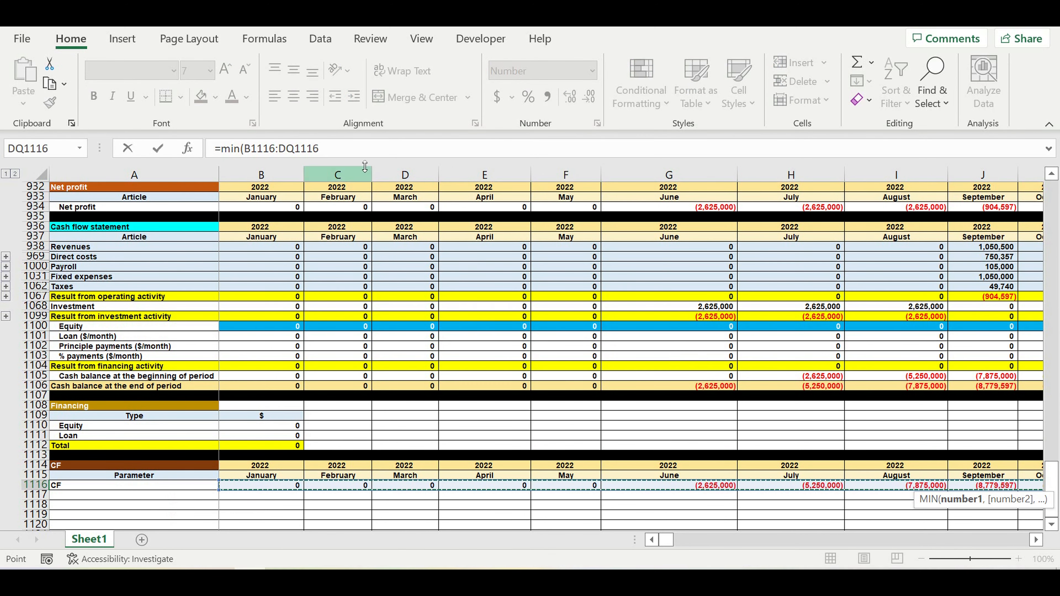
click(352, 155)
text())
key(Return)
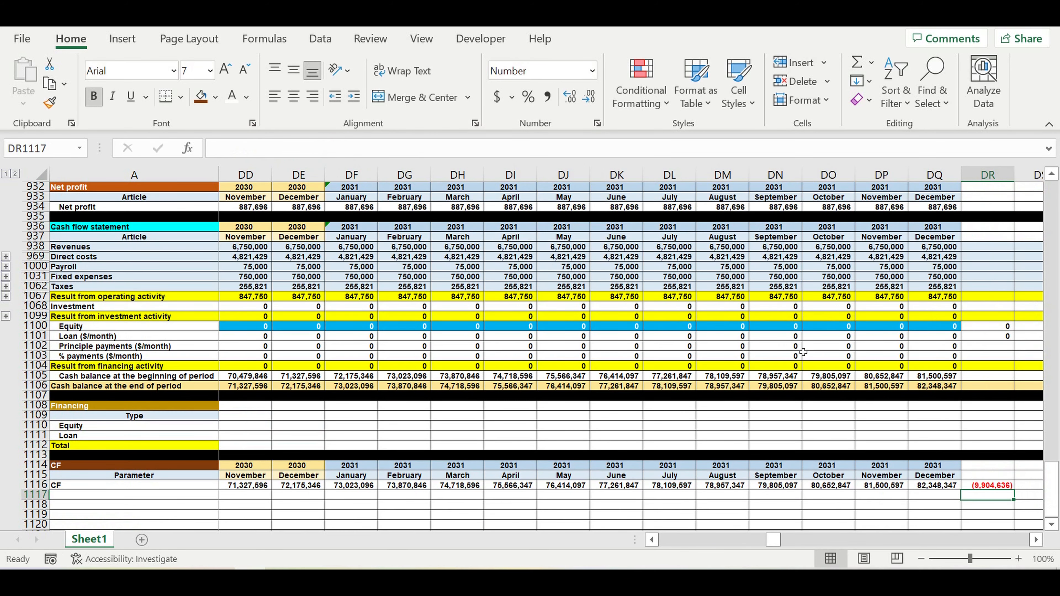
click(992, 487)
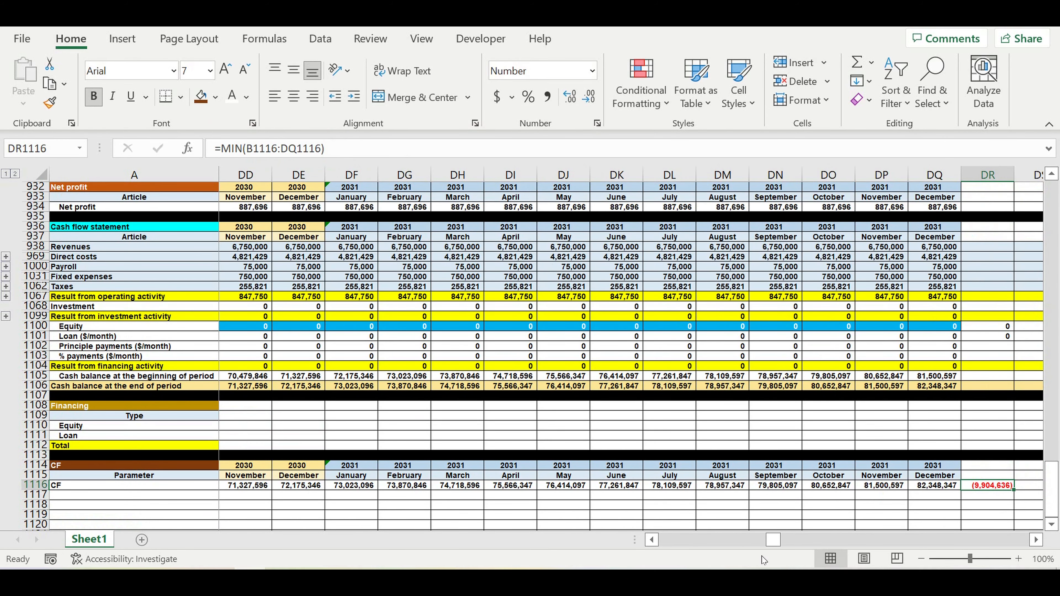
Set the January 2022 Equity in B1100 to the negated minimum CF with =-DR1116.
drag(773, 540, 548, 543)
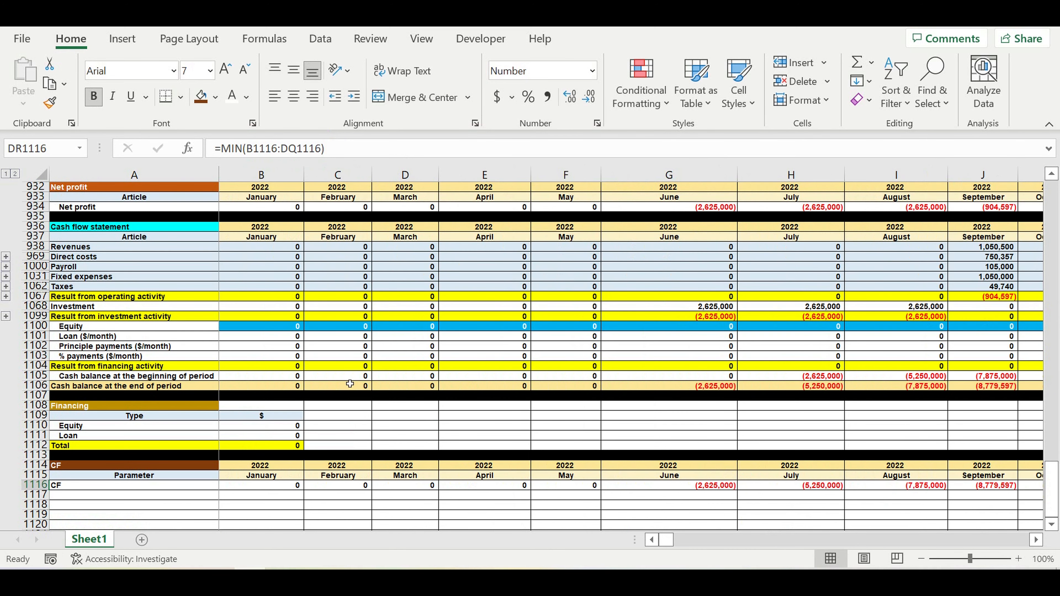
click(262, 328)
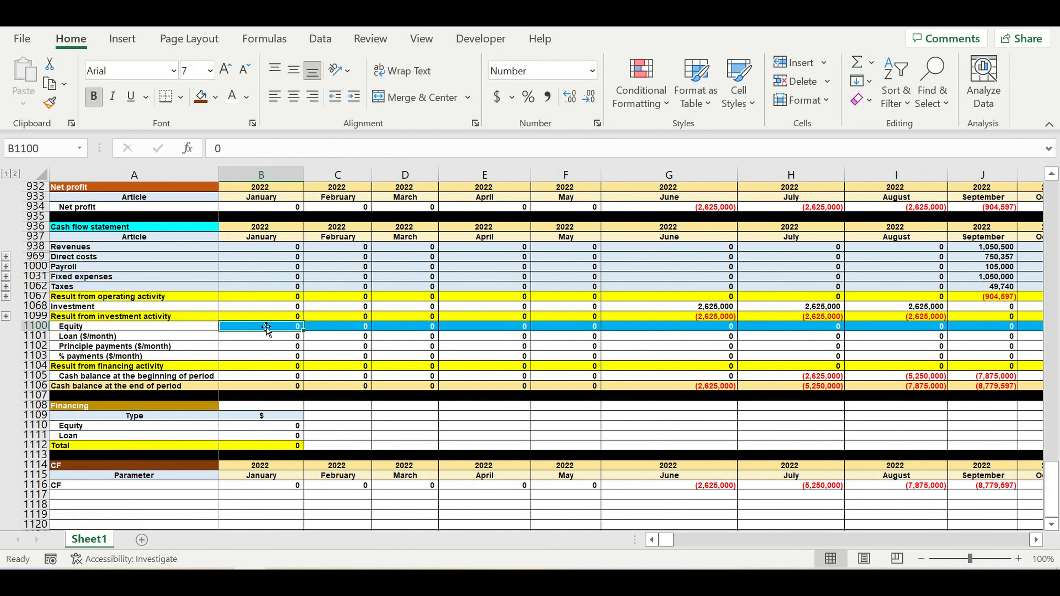
text(=)
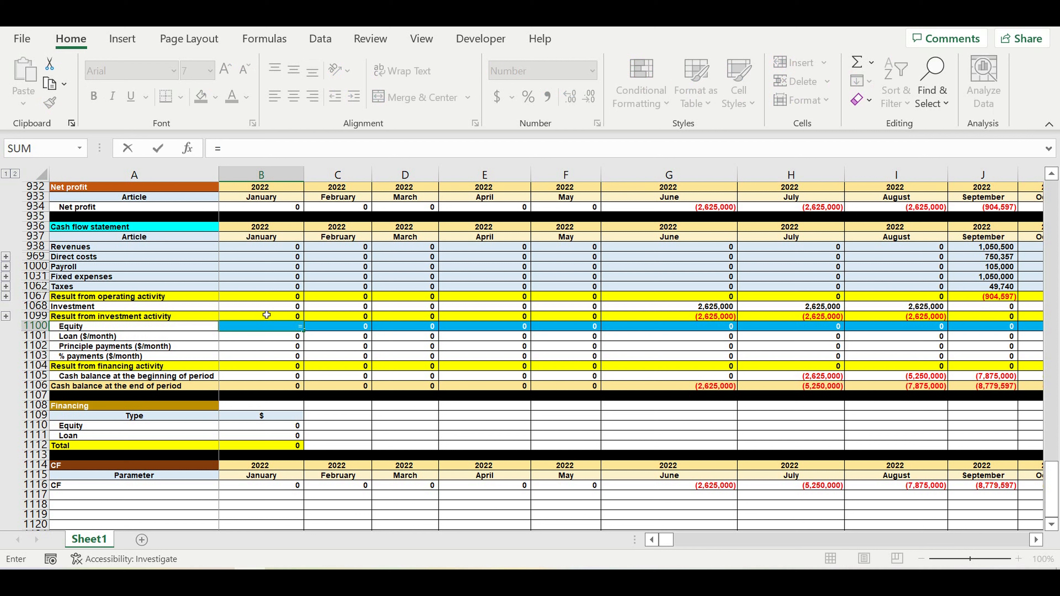
text(-)
drag(670, 541, 777, 540)
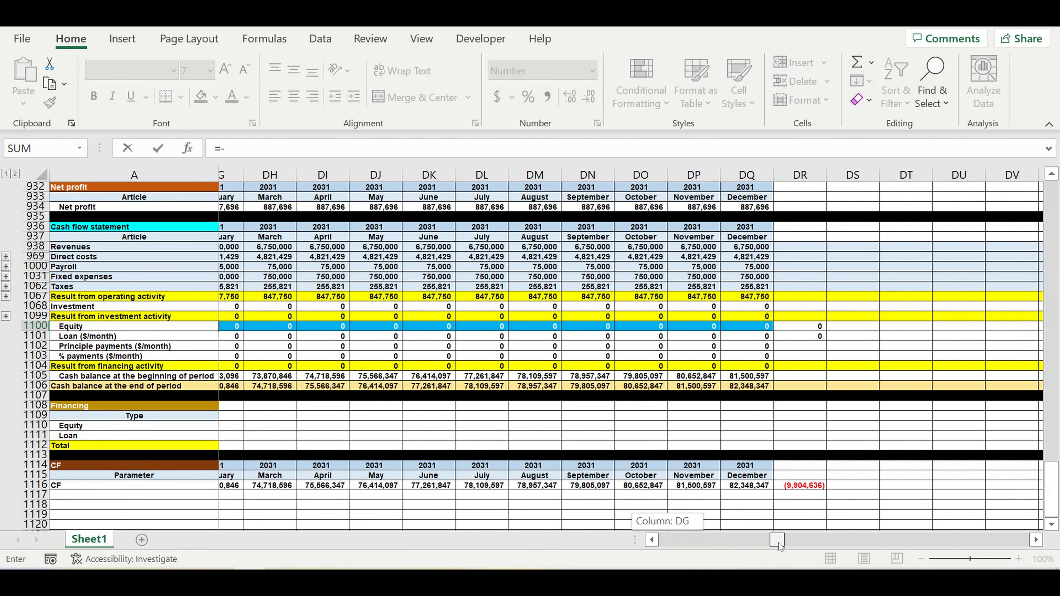
click(790, 488)
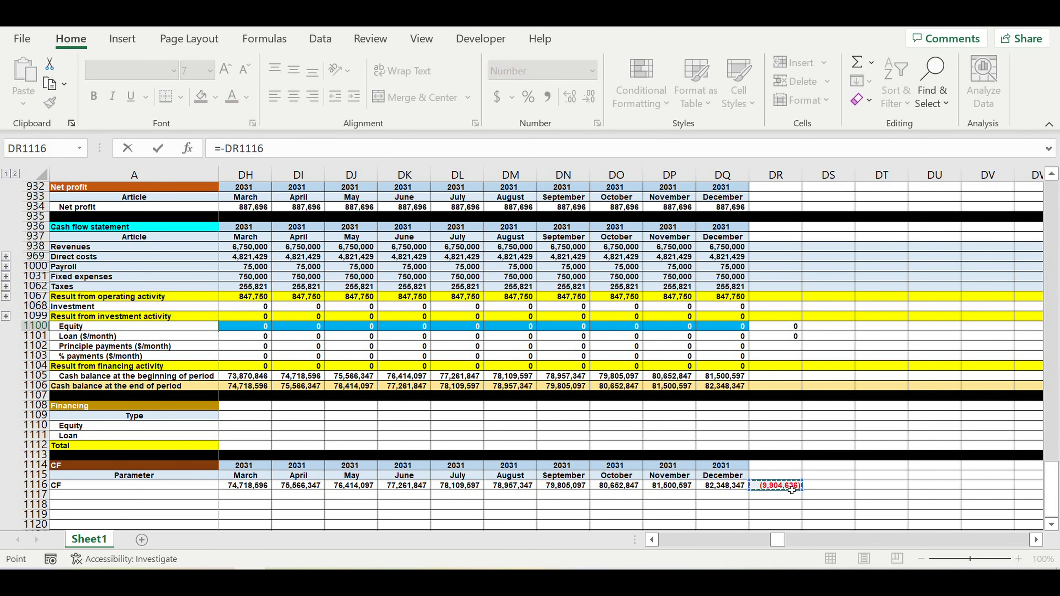
key(Return)
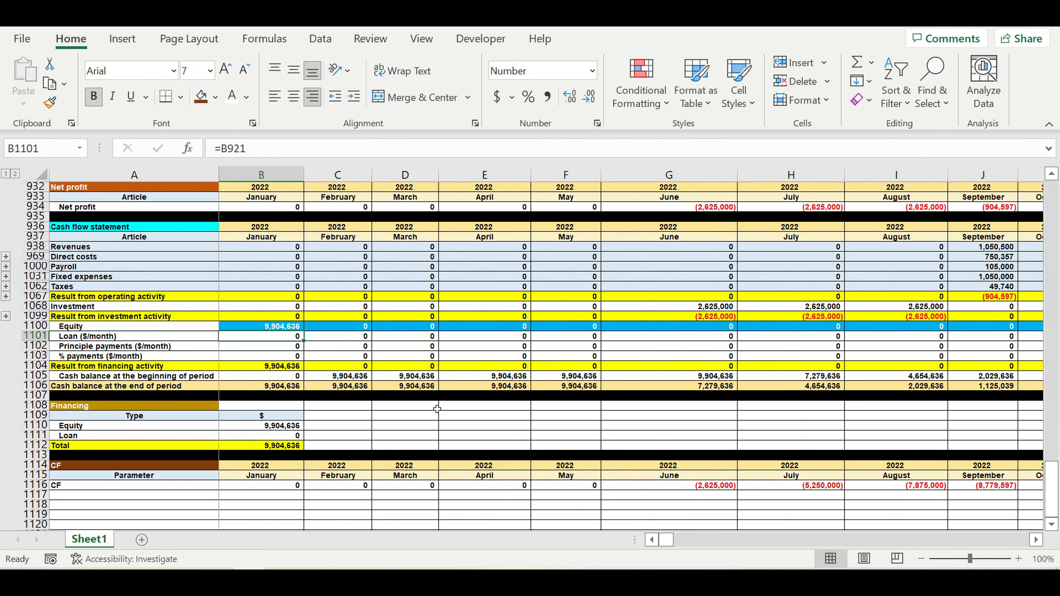
Check the January 2022 Equity against the 2022 end-of-period cash balances, the monthly Equity row and the Financing summary.
click(289, 327)
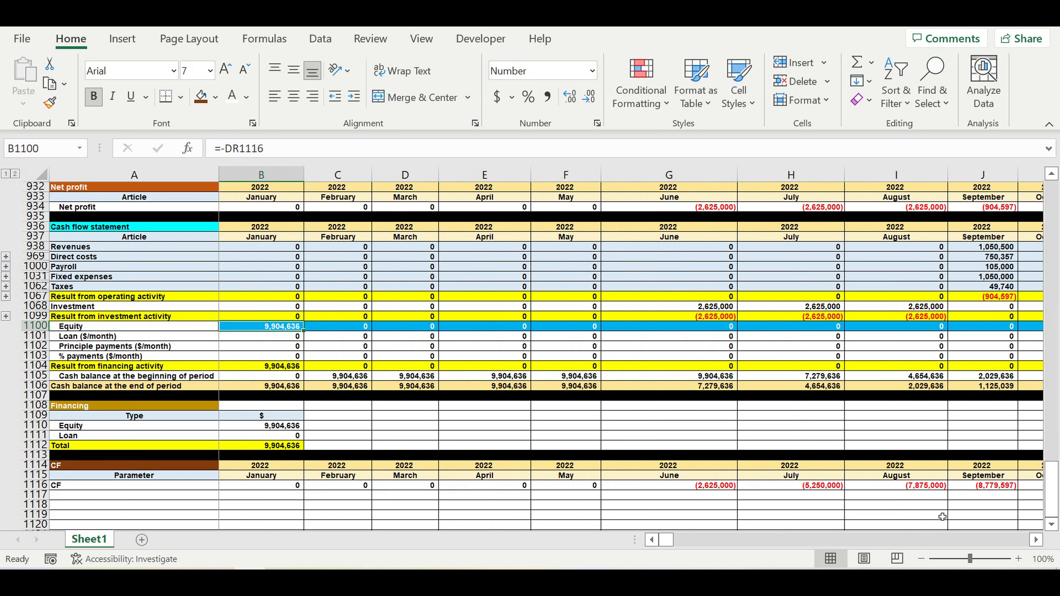
click(1036, 541)
click(1036, 541)
click(1036, 541)
click(1036, 542)
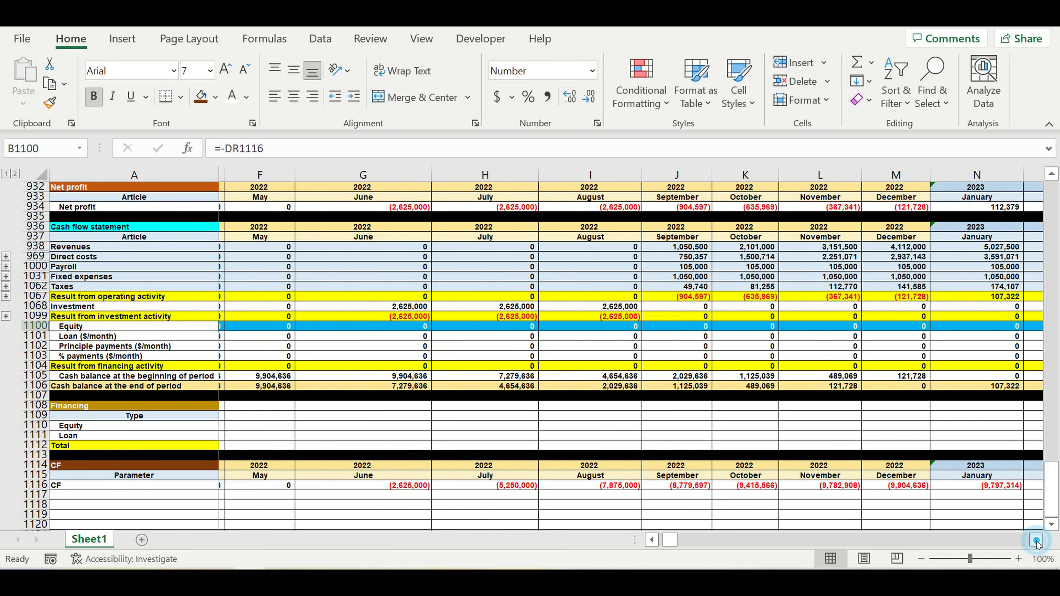
click(1036, 541)
click(837, 388)
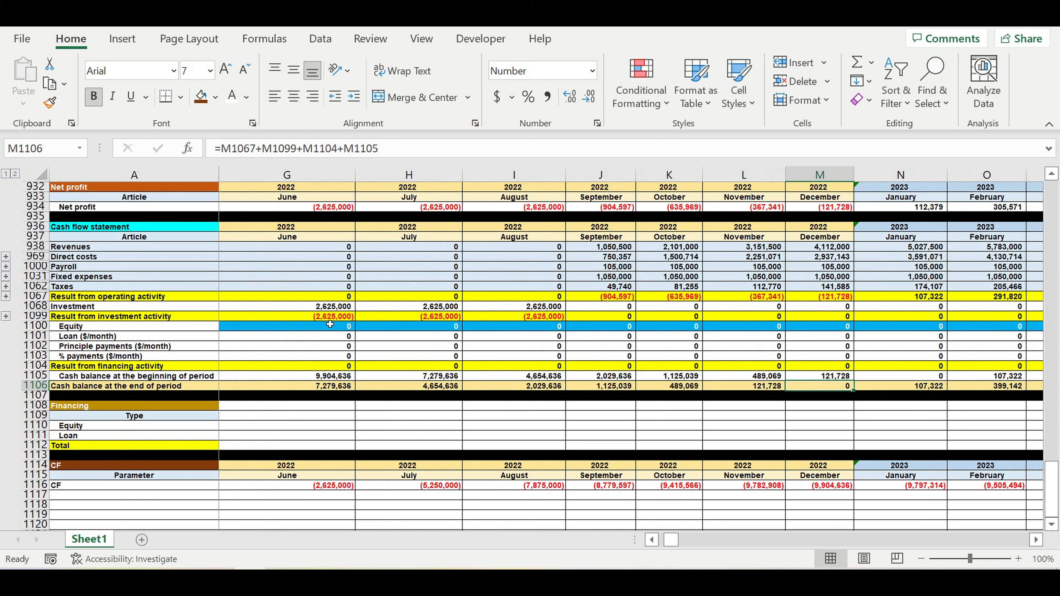
drag(302, 328, 800, 330)
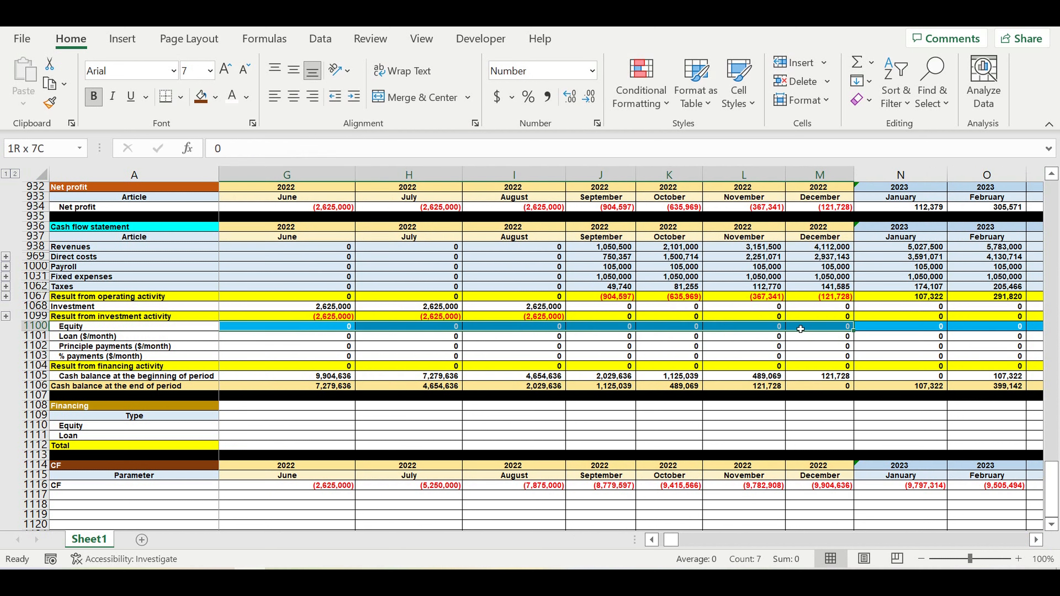
drag(800, 329, 801, 329)
drag(672, 542, 635, 542)
click(271, 327)
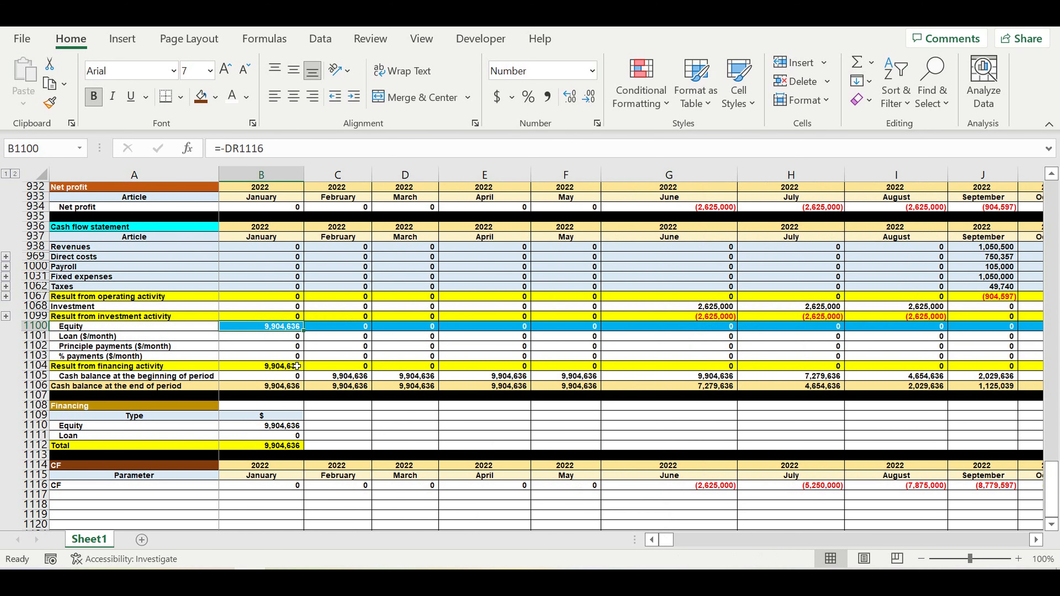
click(280, 425)
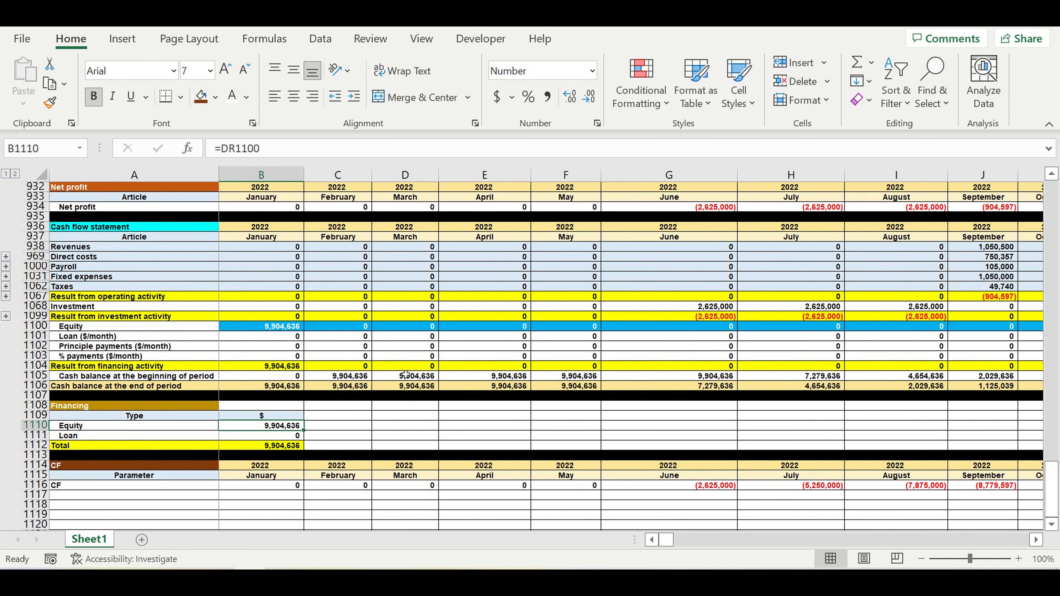
Set the loan Amount ($) in B907 to 2,000,000.
scroll(405, 374, up, 9)
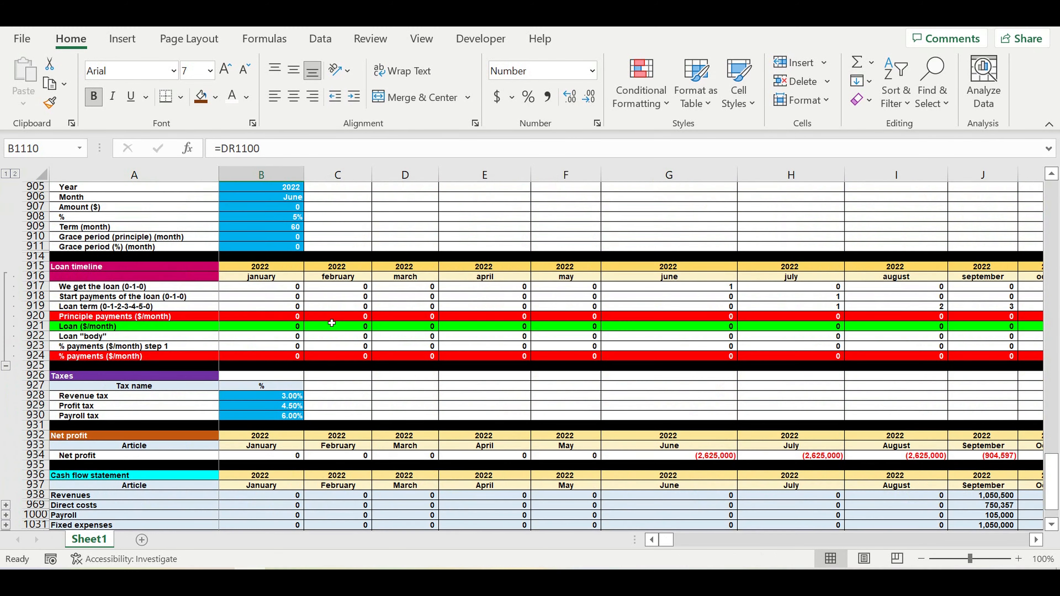
scroll(332, 323, up, 2)
click(265, 267)
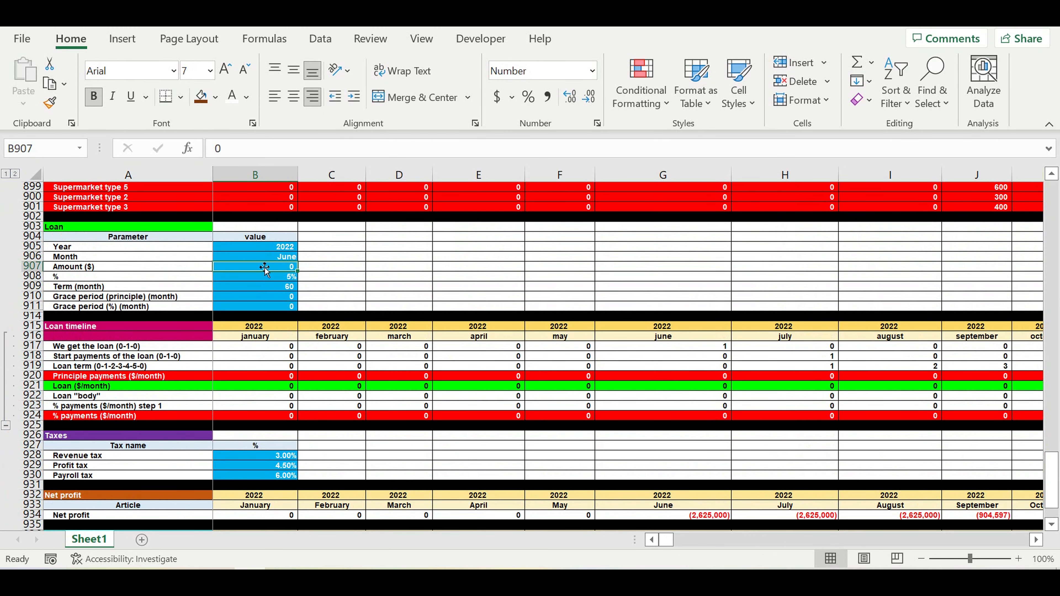
text(2,000,00)
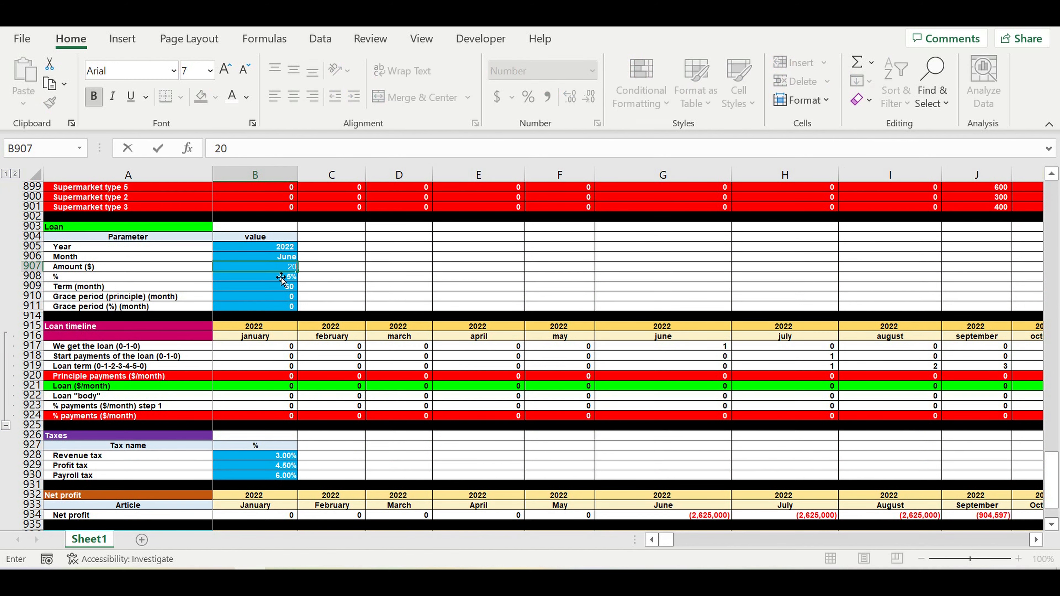
text(00000)
key(Return)
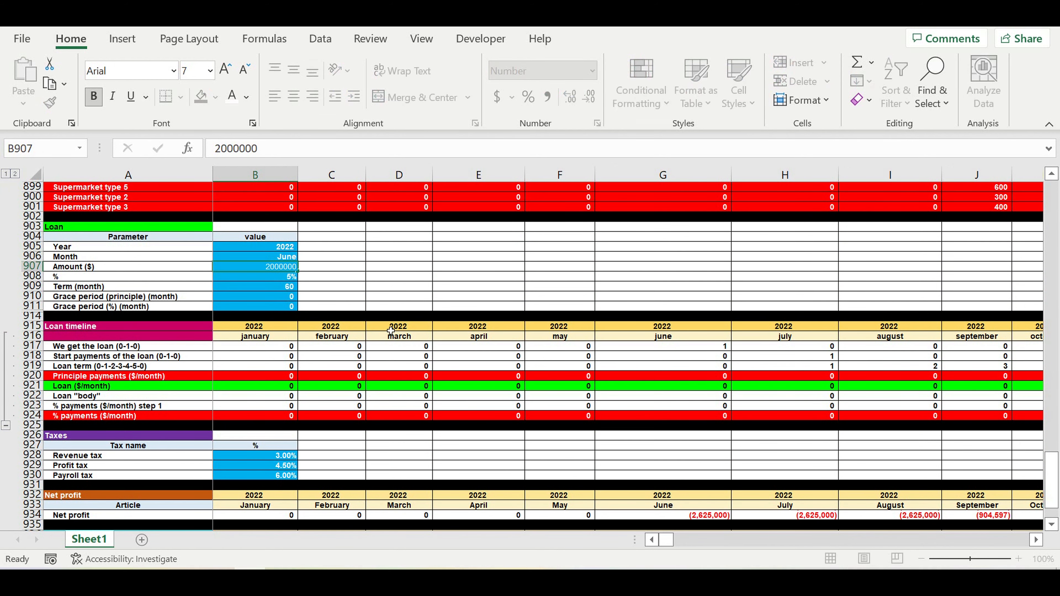
Examine the Equity and Loan amounts in the Financing table and the December 2022 end-of-period cash balance.
scroll(409, 374, down, 4)
scroll(409, 374, down, 6)
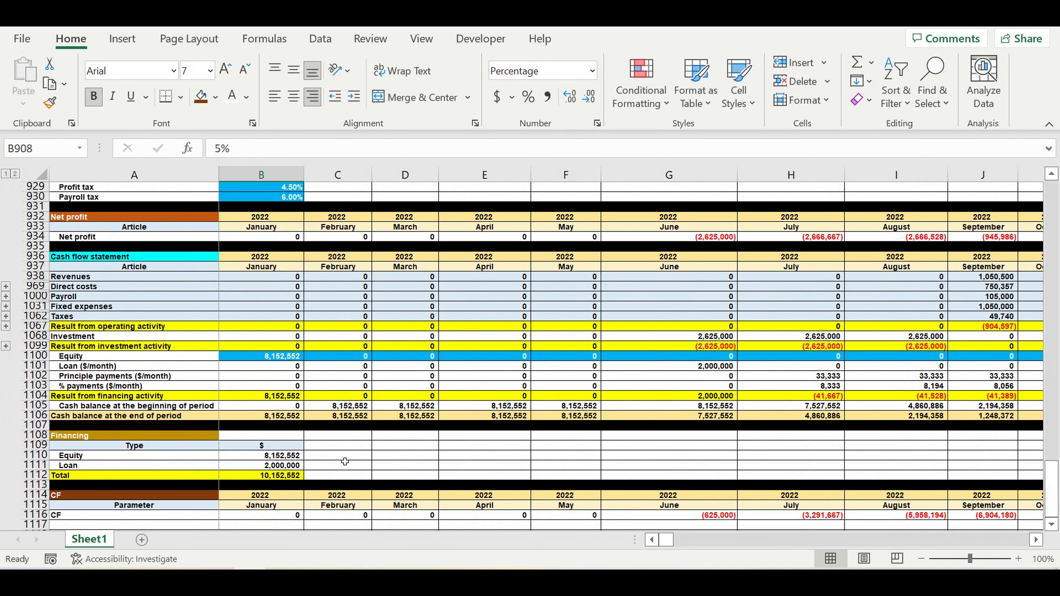
click(290, 466)
click(272, 456)
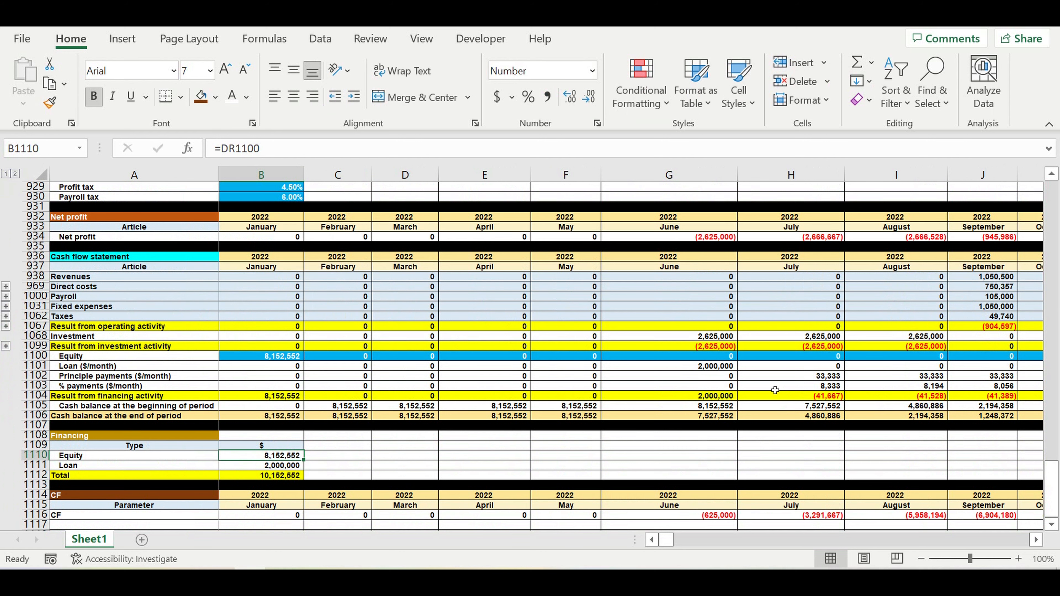
click(1036, 540)
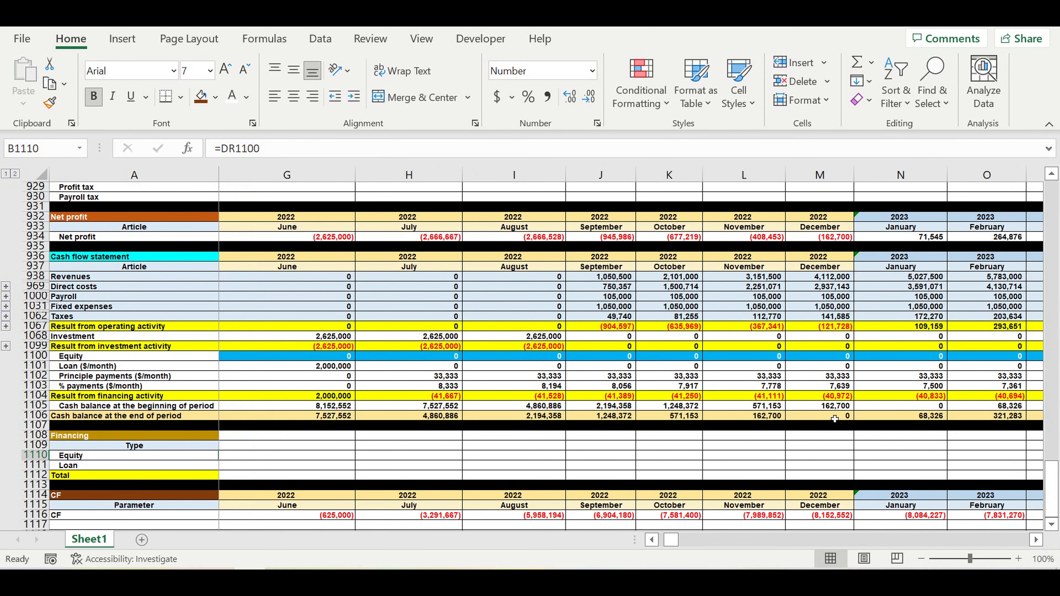
click(834, 419)
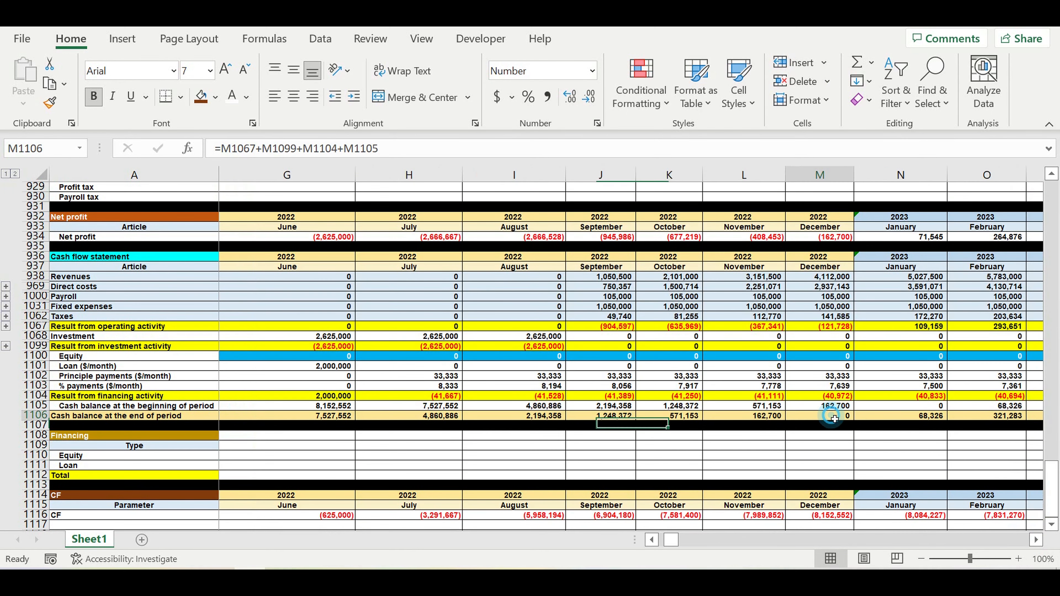
drag(673, 542, 628, 545)
Fill row 1117 below the CF table with black as a section divider.
scroll(404, 445, down, 1)
scroll(404, 446, down, 3)
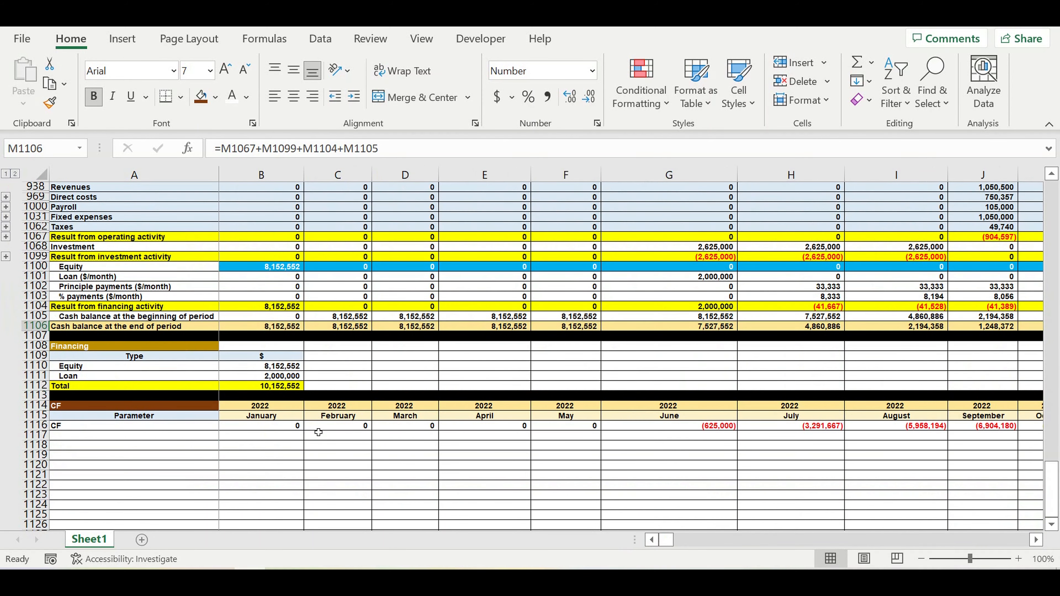
click(36, 436)
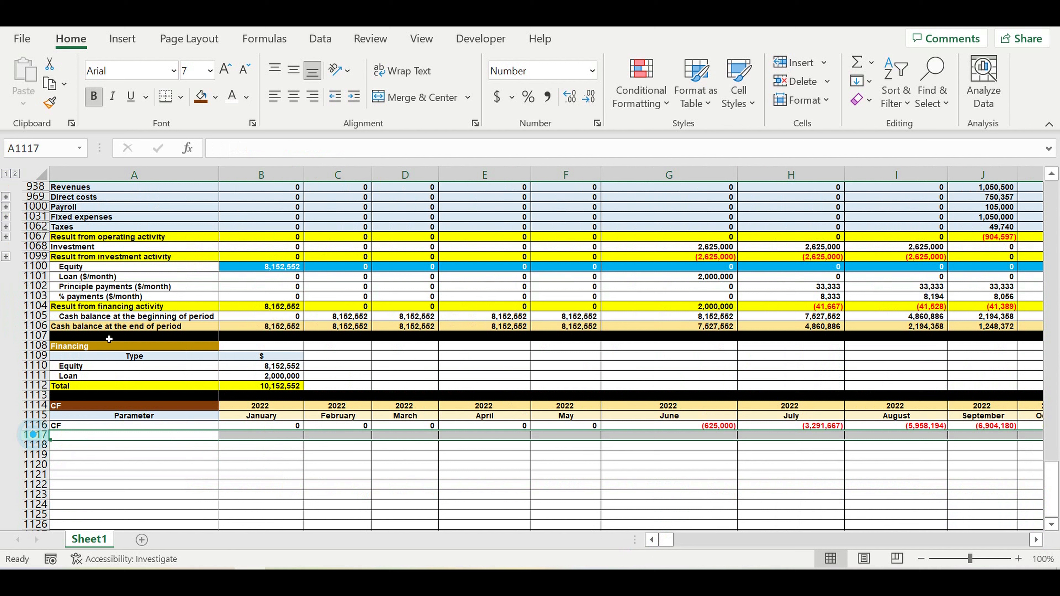
click(215, 97)
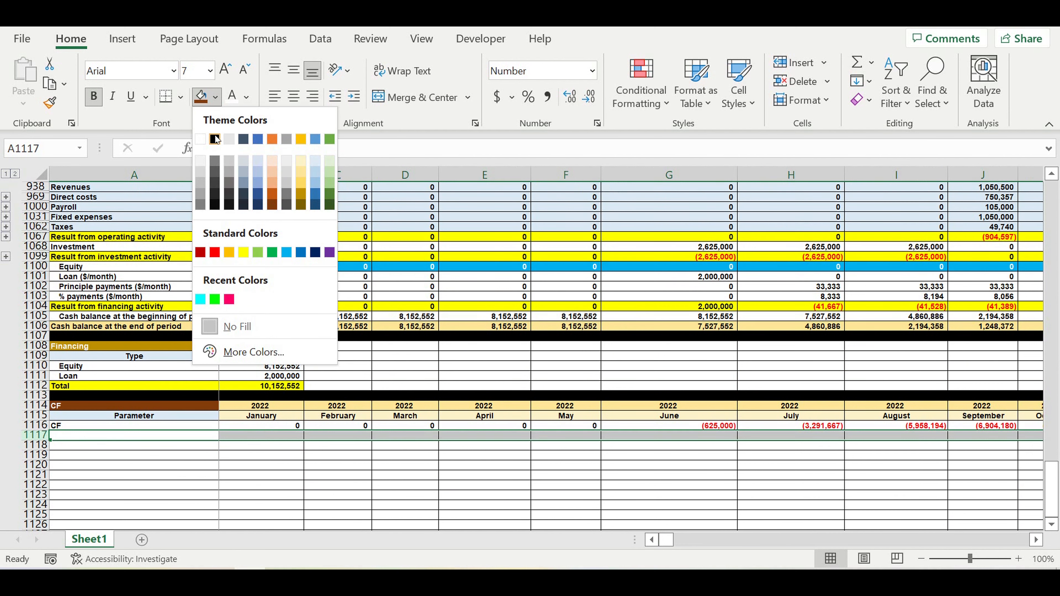
click(215, 139)
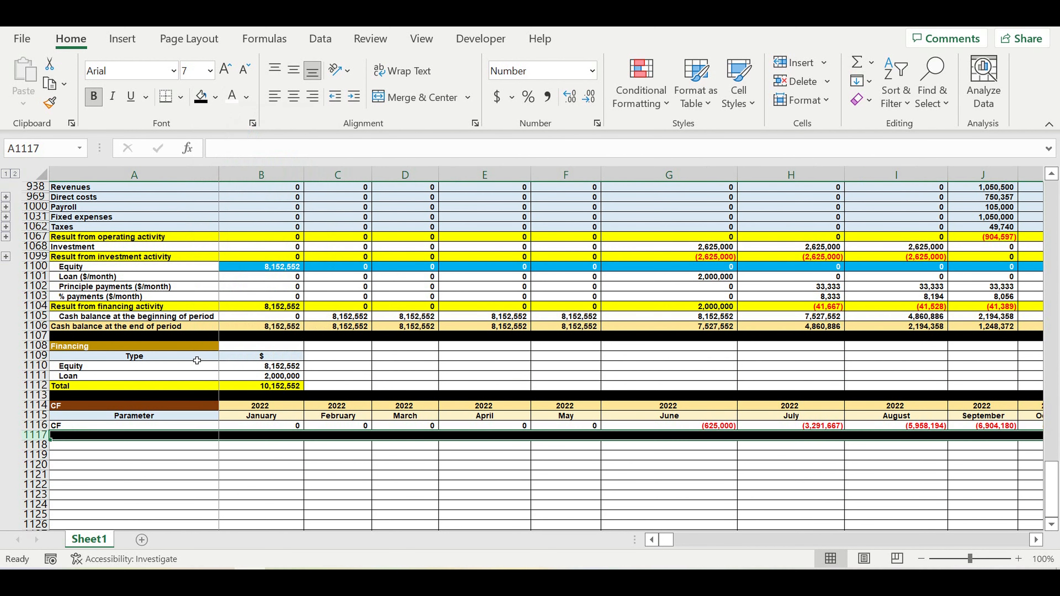
Set the loan Amount ($) in B907 to 8,000,000.
scroll(323, 372, up, 3)
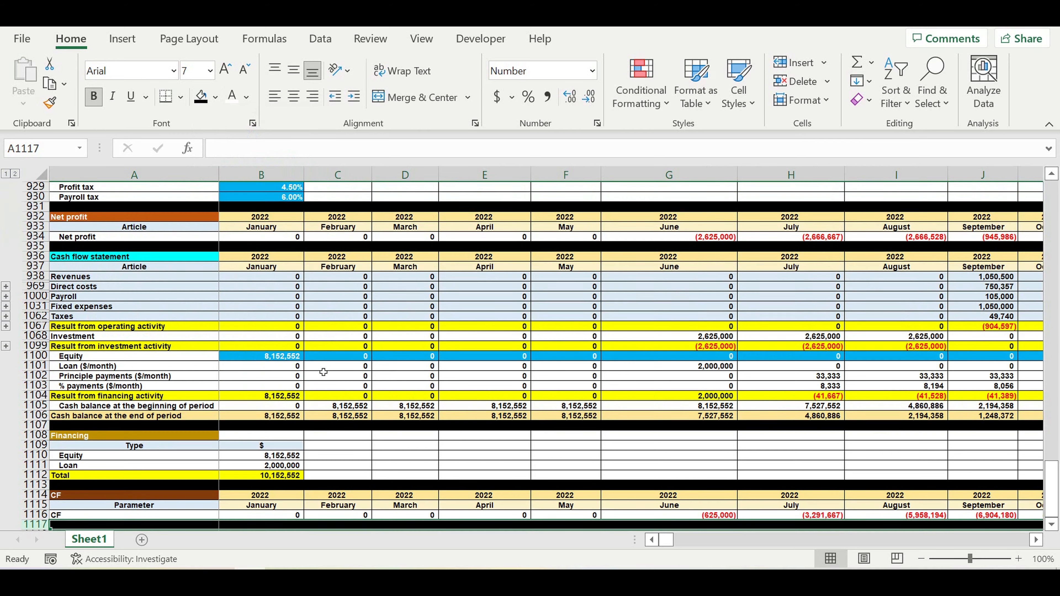
scroll(325, 365, up, 12)
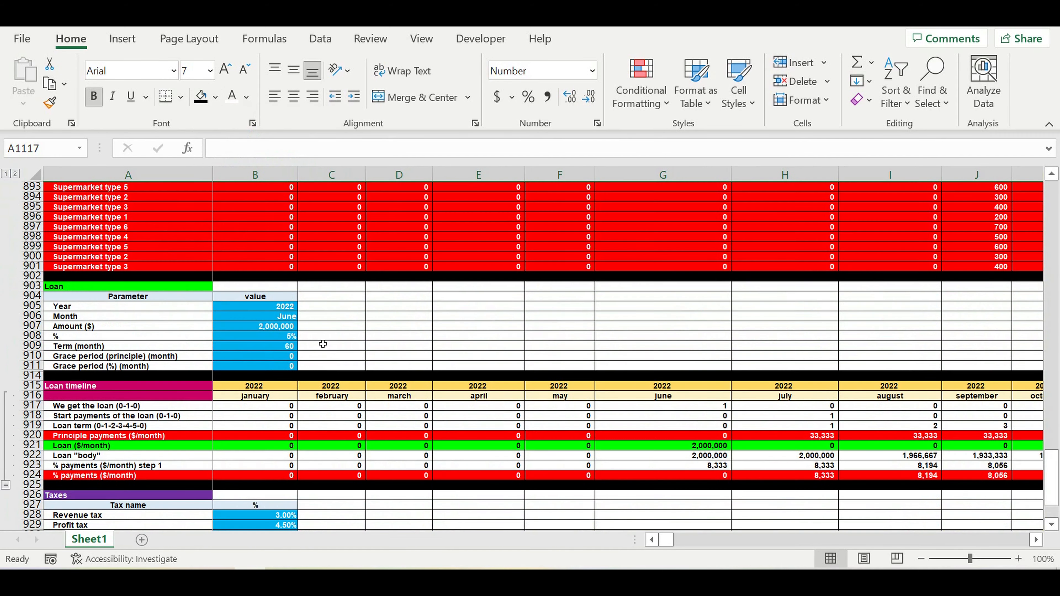
click(290, 327)
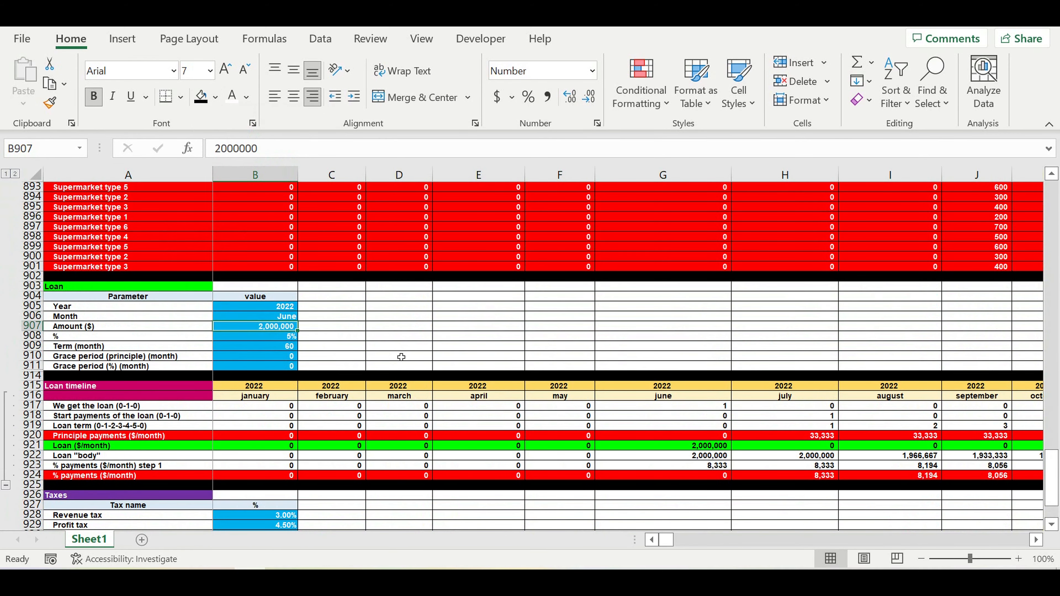
text(8,)
text(000,000)
key(Return)
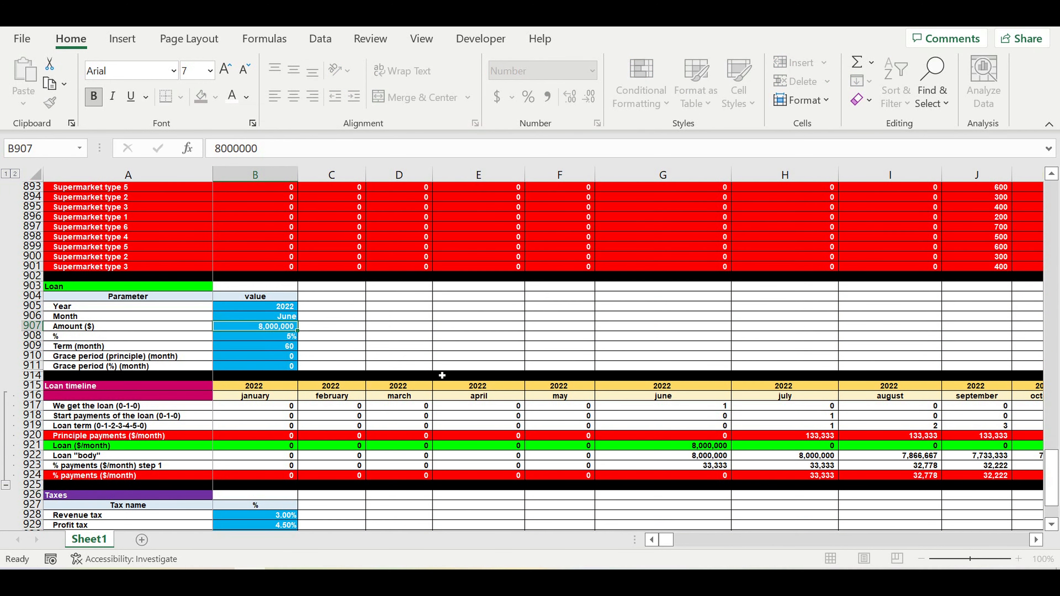
Review the Financing table's Equity, Loan and Total, and check the end-of-period cash balances from January 2023 onward.
scroll(443, 383, down, 11)
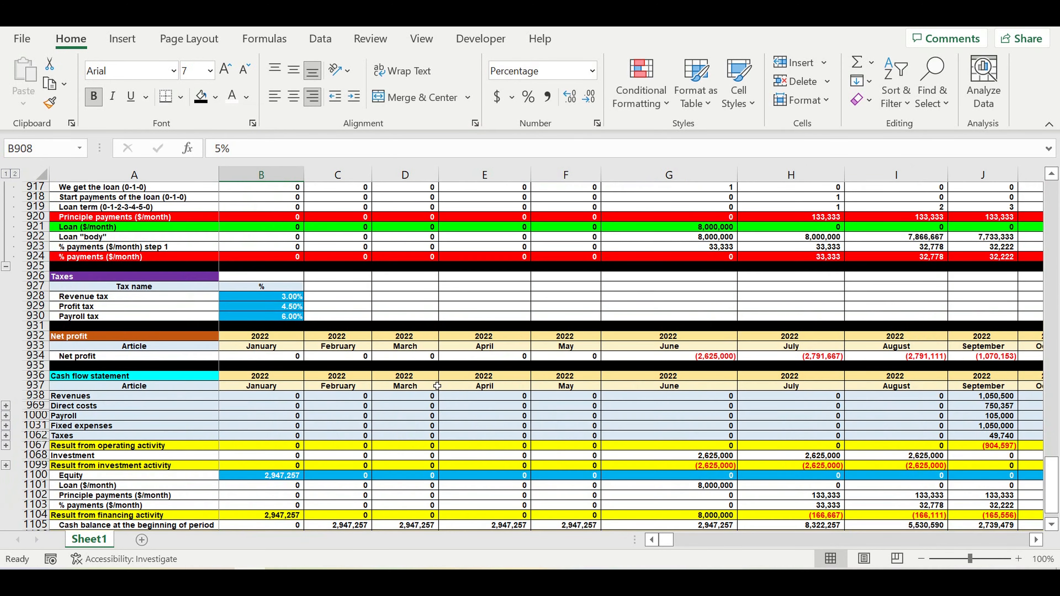
scroll(437, 385, down, 3)
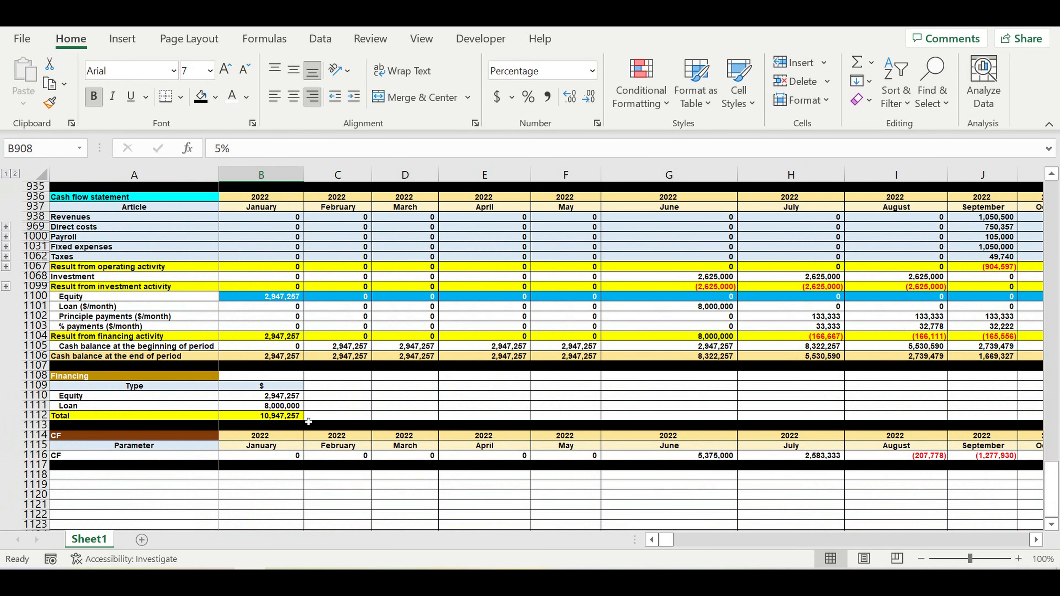
drag(278, 400, 279, 416)
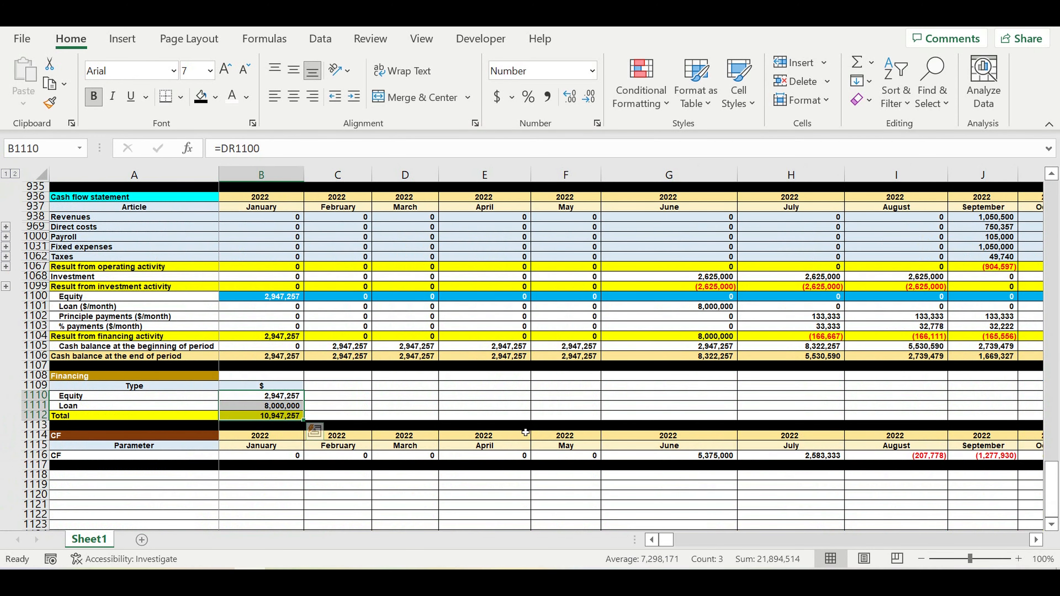
click(1037, 540)
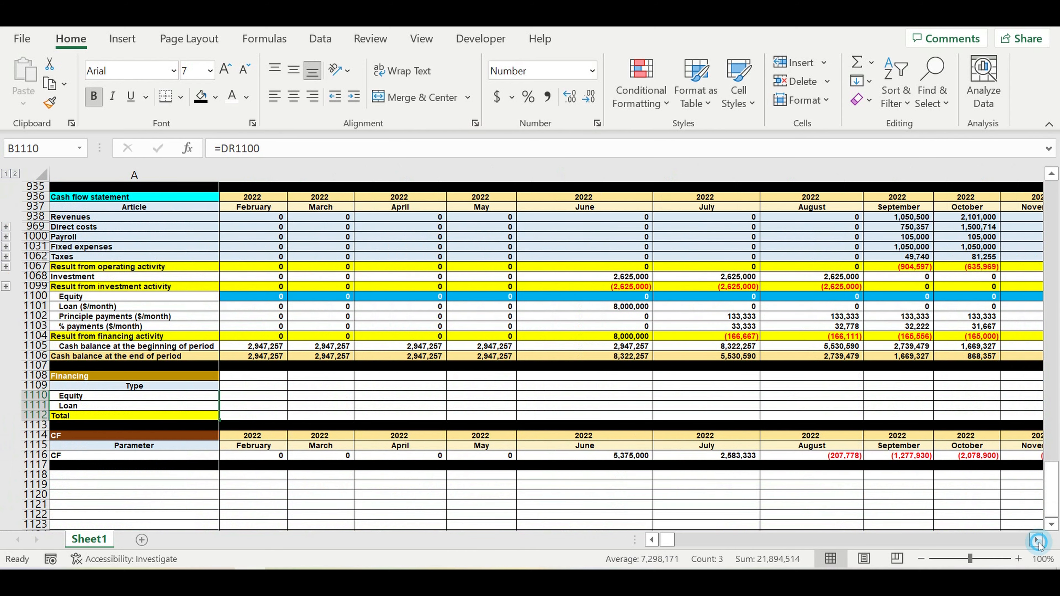
click(1039, 543)
click(1038, 542)
click(1038, 543)
click(1038, 543)
click(1038, 543)
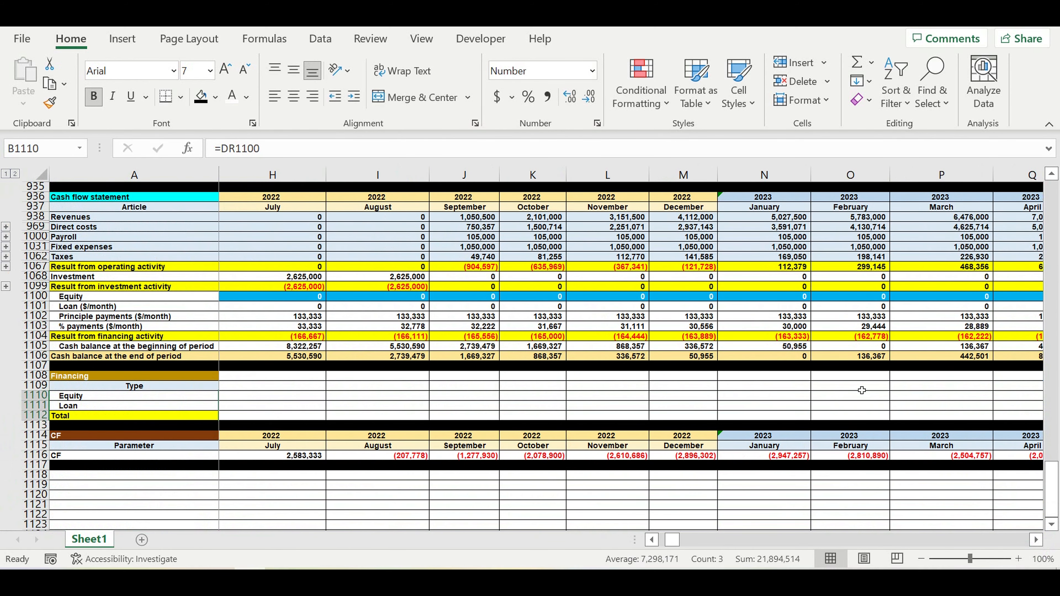
click(787, 358)
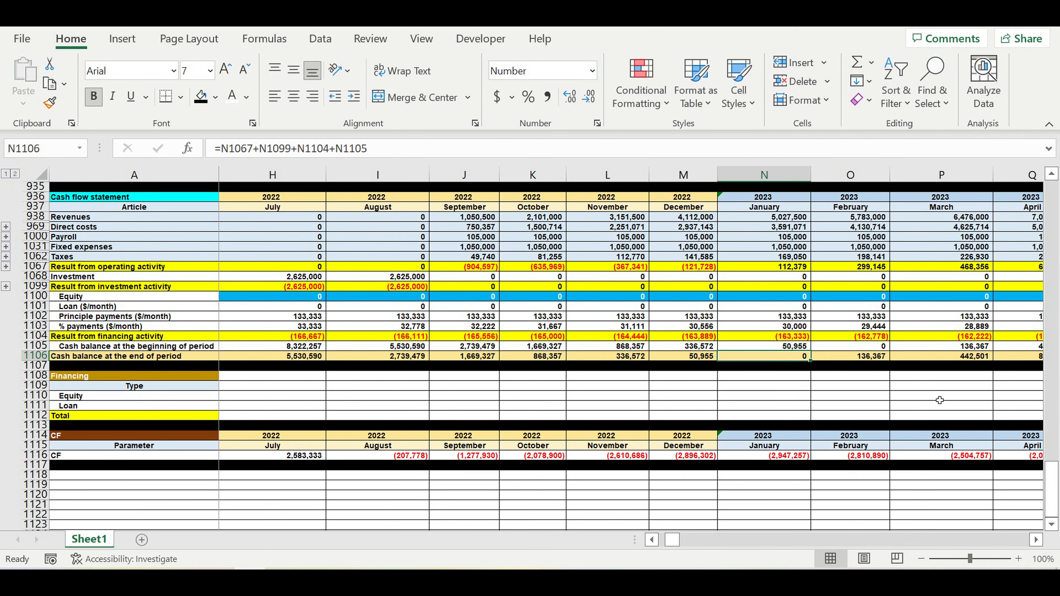
drag(869, 360, 1029, 357)
drag(686, 541, 631, 551)
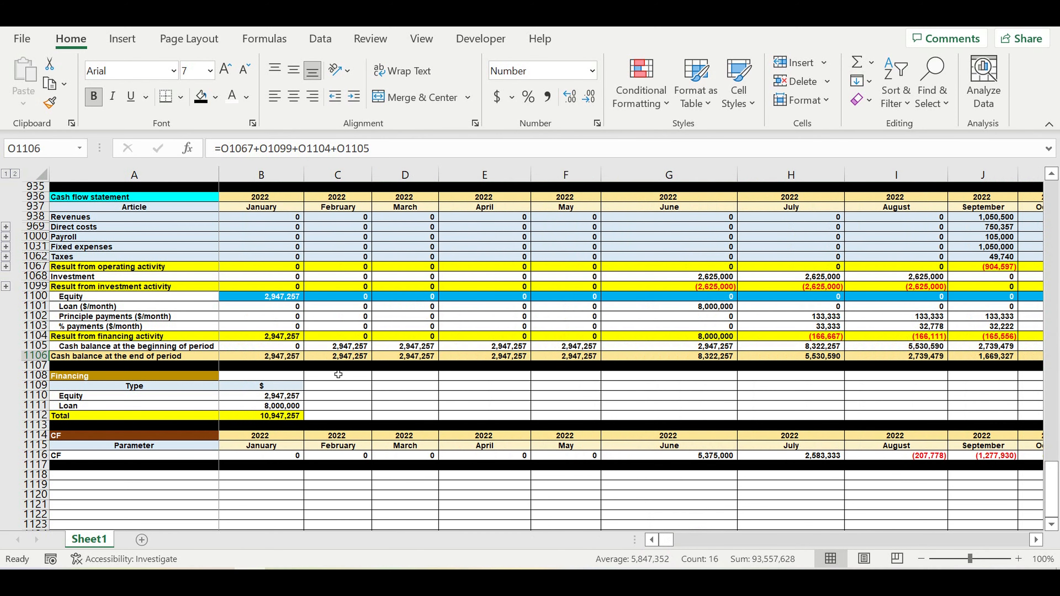